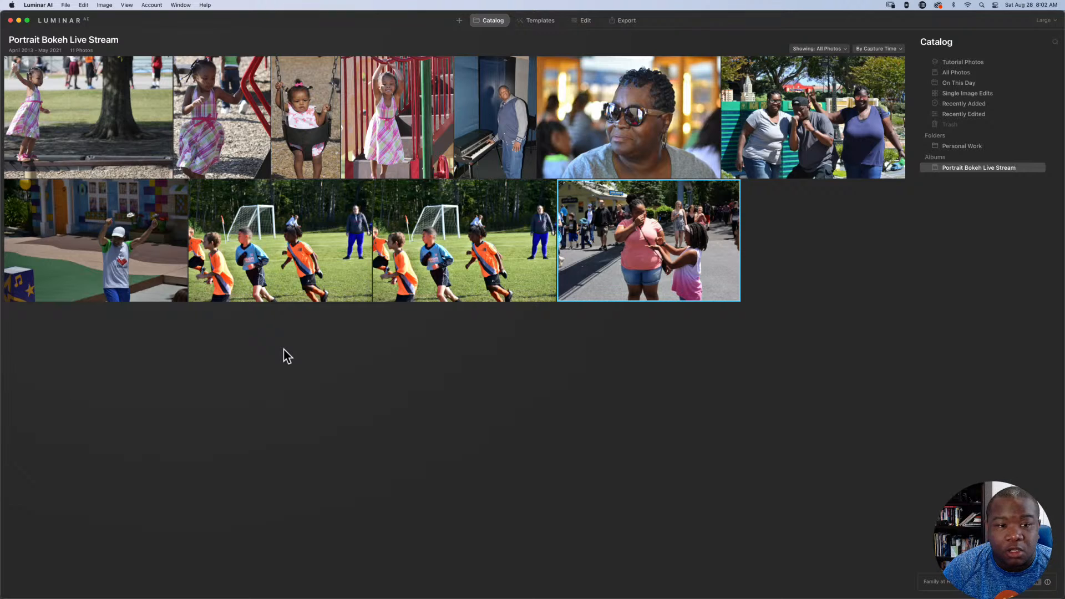
Select the photo of the girl on the balance beam, preview it in the editor, and return to the catalog.
click(81, 112)
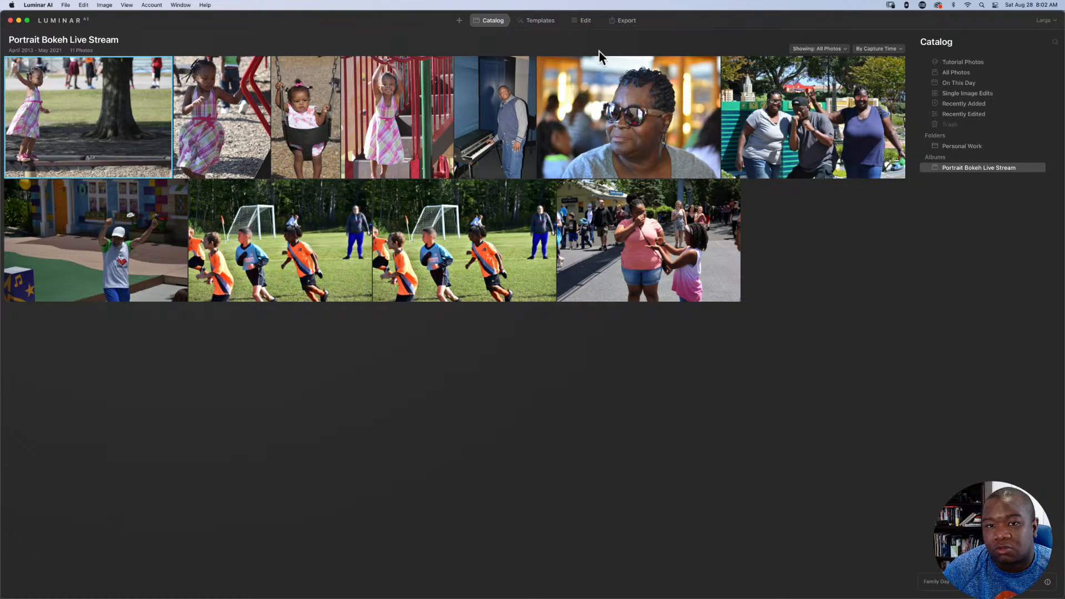
click(586, 22)
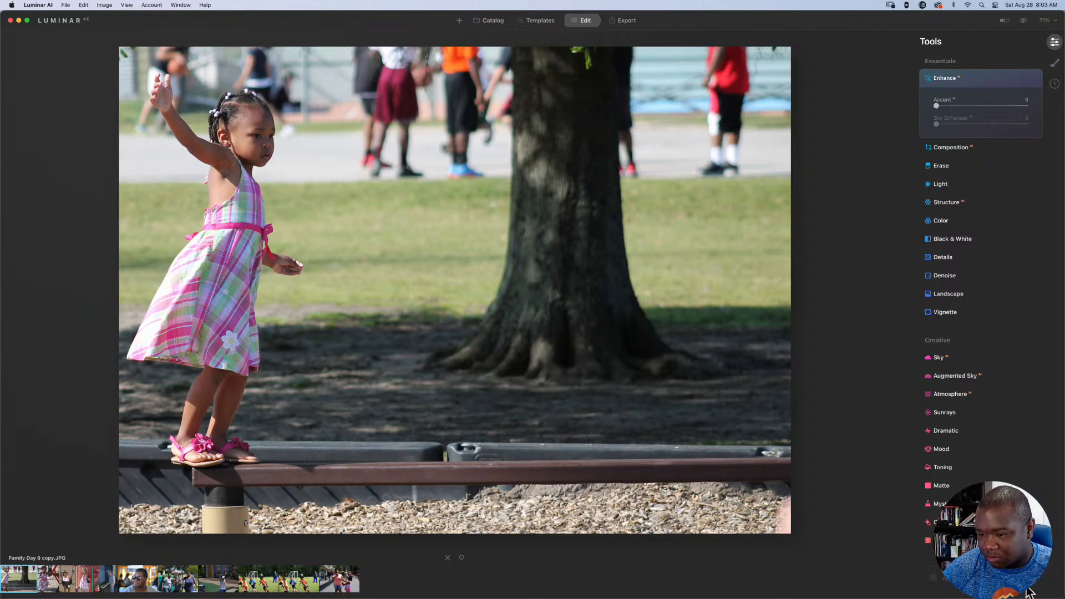
click(482, 22)
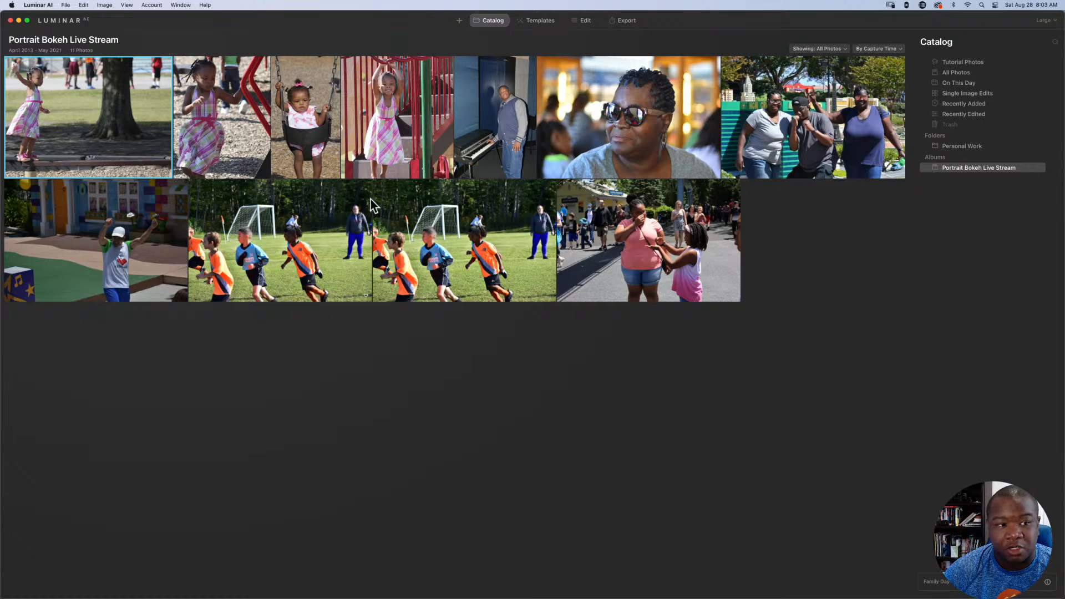
Examine the camera and capture information of the selected photo.
right_click(98, 118)
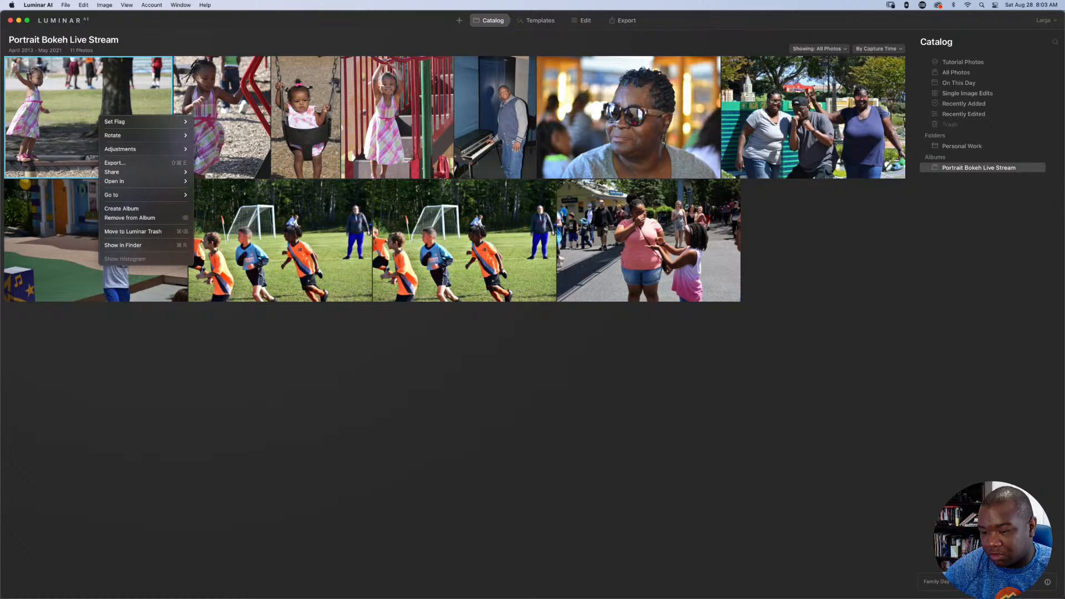
key(Escape)
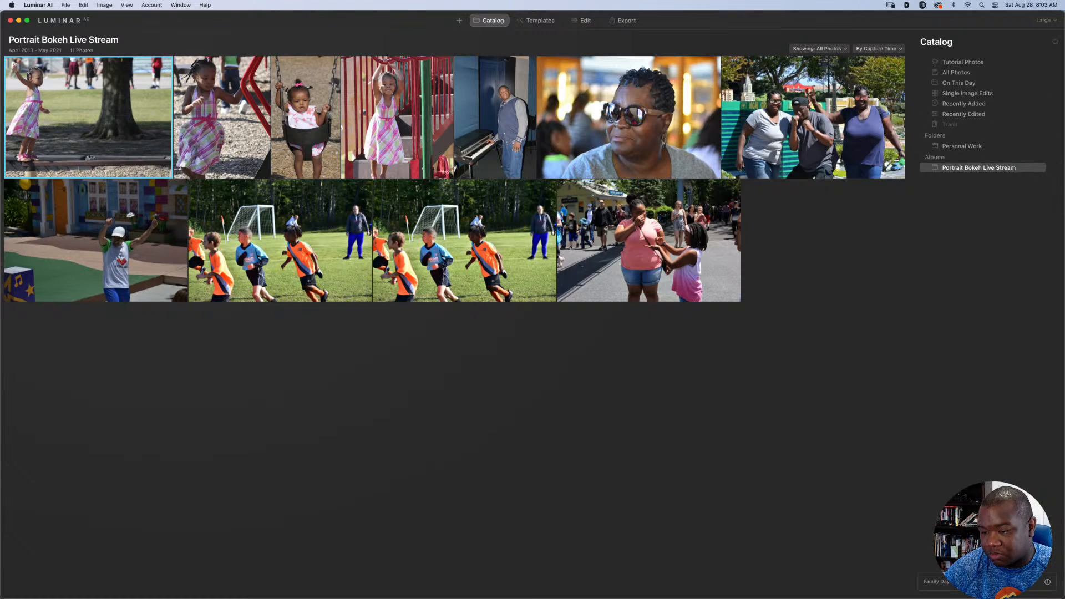
click(1047, 582)
drag(1018, 516, 1017, 477)
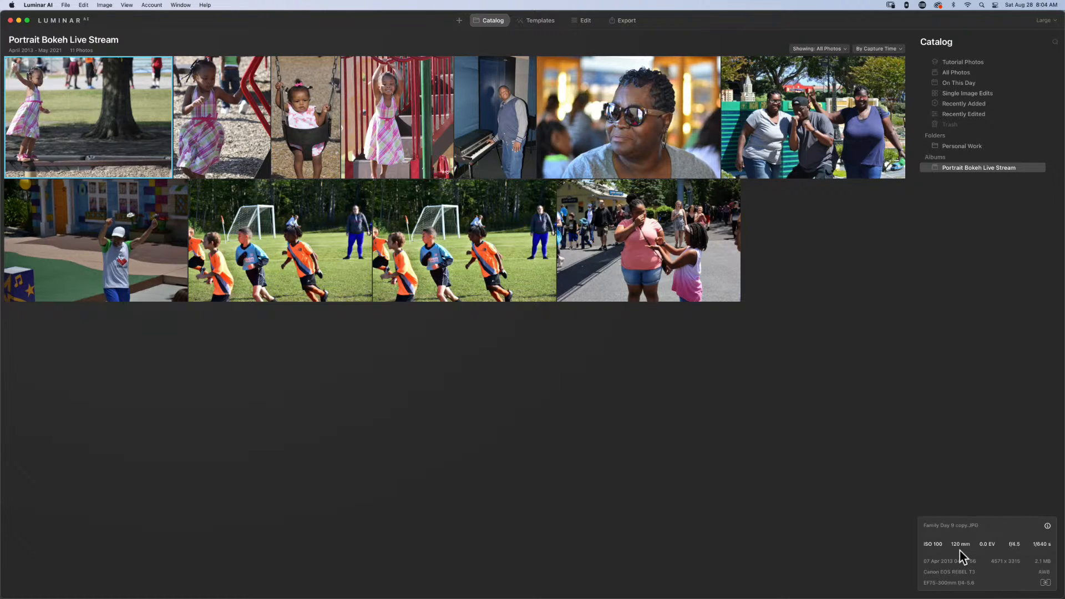
click(1047, 526)
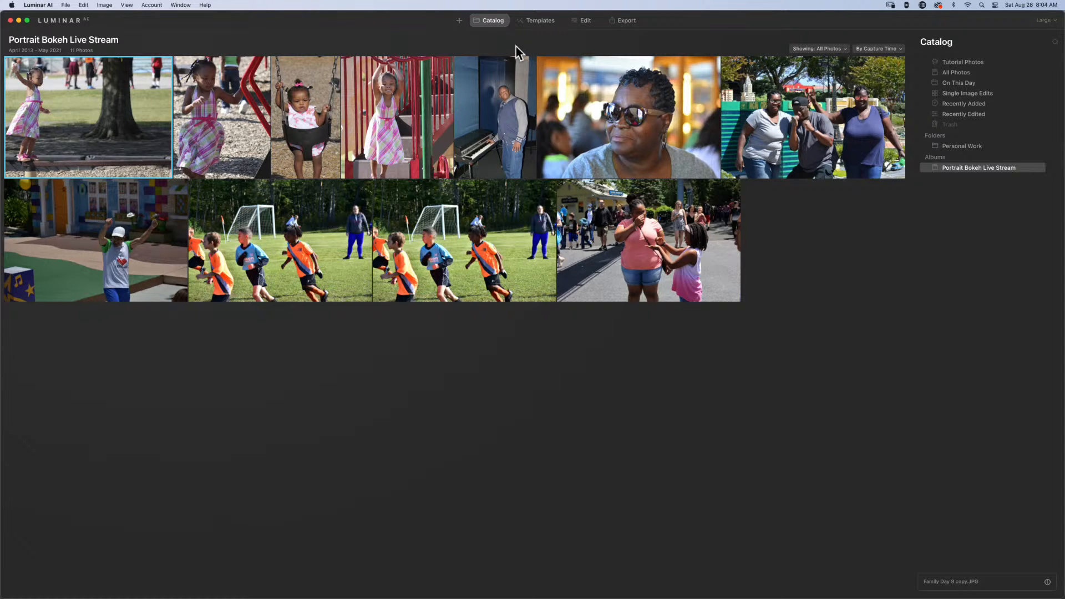
Open the selected photo for editing and look through the available editing tools, returning to the catalog.
click(579, 21)
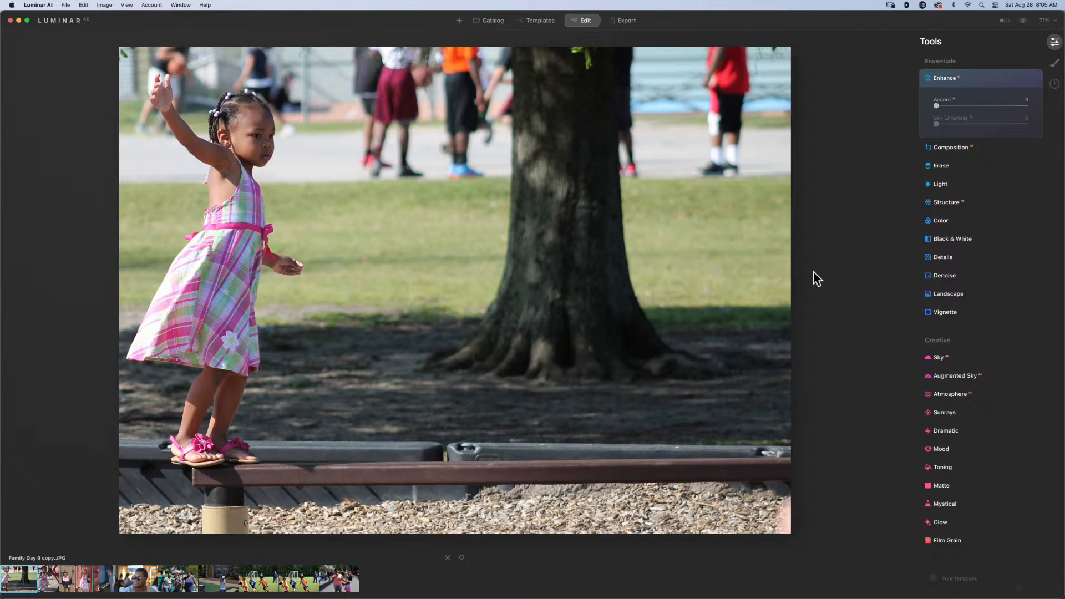
scroll(937, 300, down, 3)
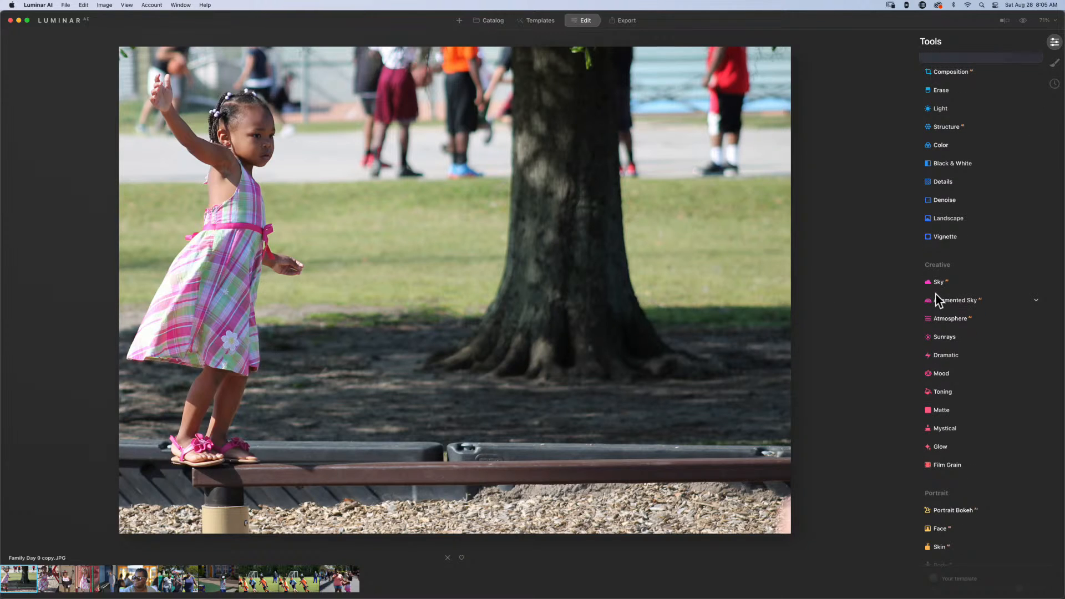
scroll(937, 300, up, 3)
scroll(936, 300, down, 9)
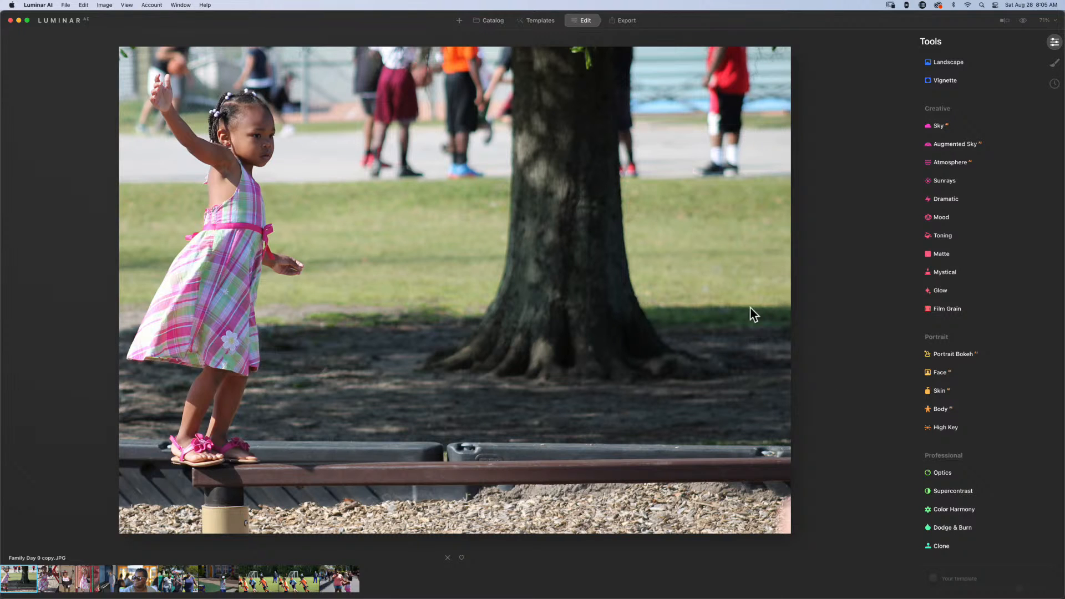
click(491, 21)
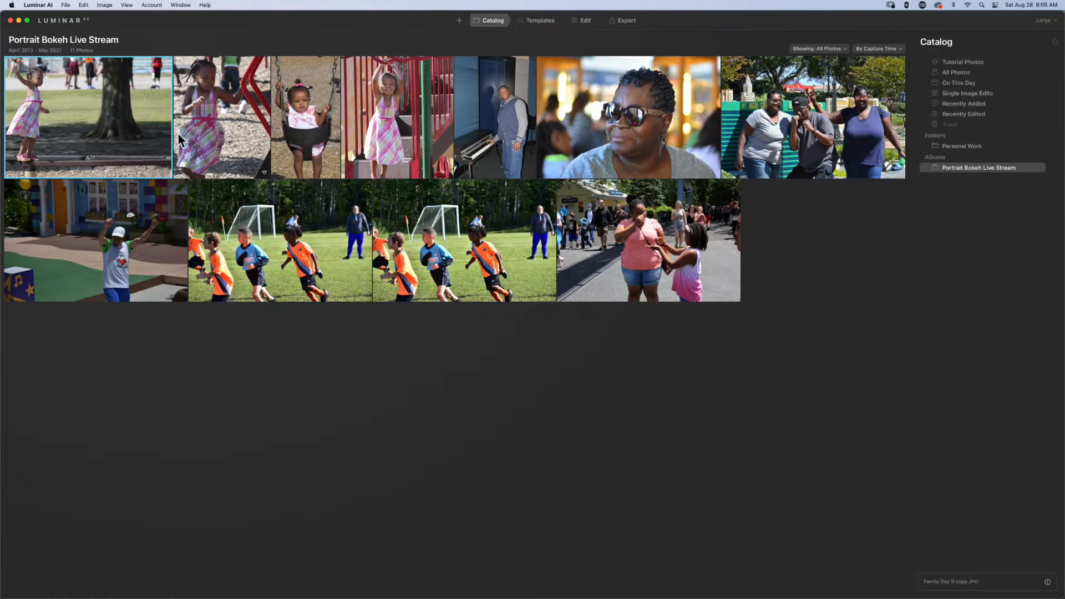
Reopen the photo for editing and apply Portrait Bokeh with an amount of 100.
click(584, 21)
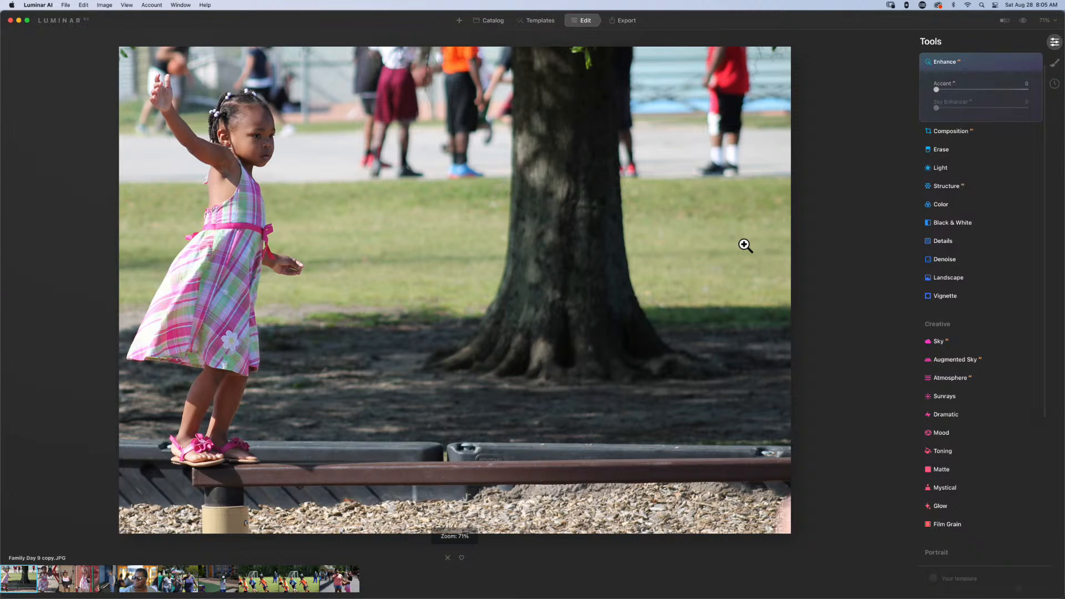
scroll(979, 206, down, 5)
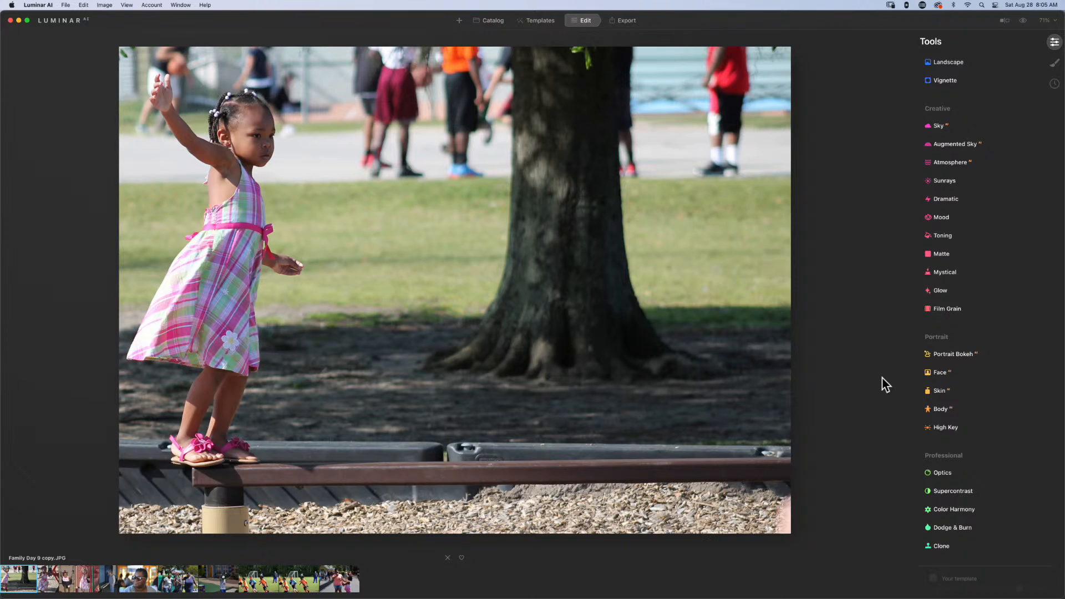
click(960, 355)
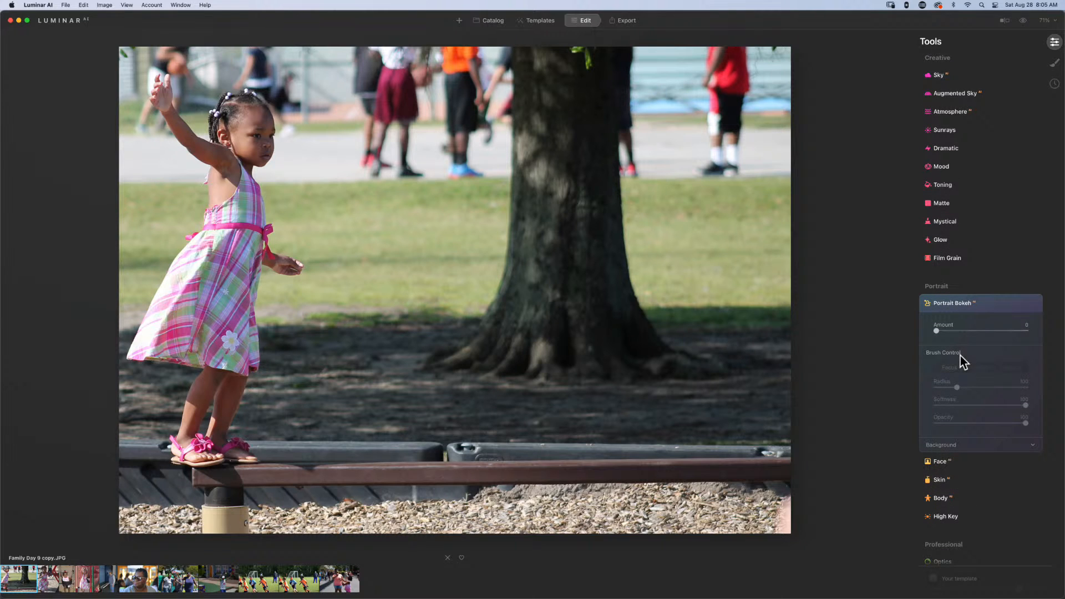
click(936, 332)
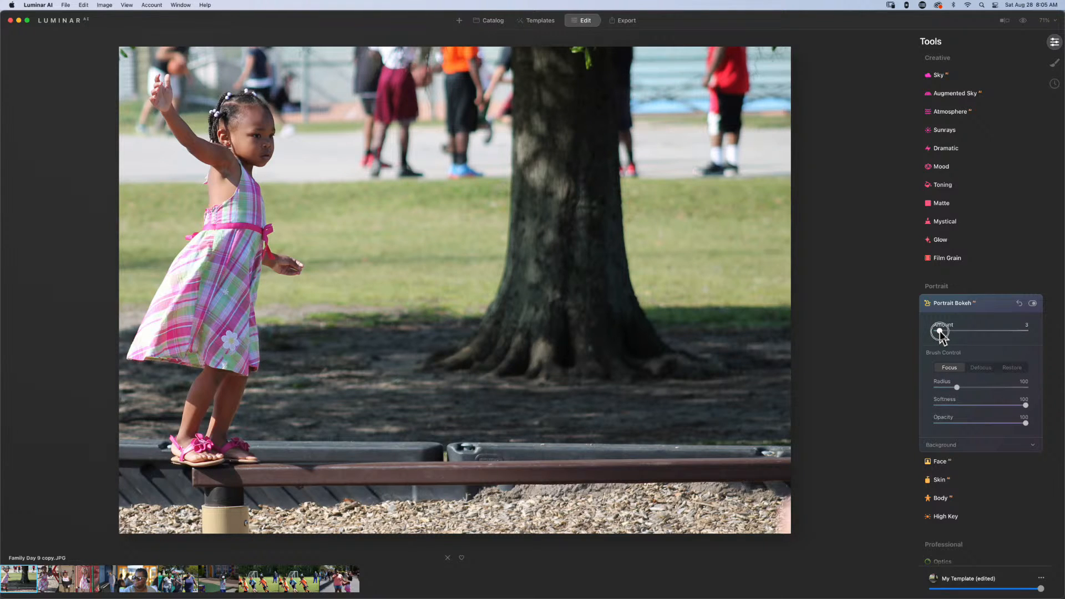
mouse_move(945, 333)
mouse_down()
mouse_move(930, 333)
mouse_move(1045, 329)
mouse_up()
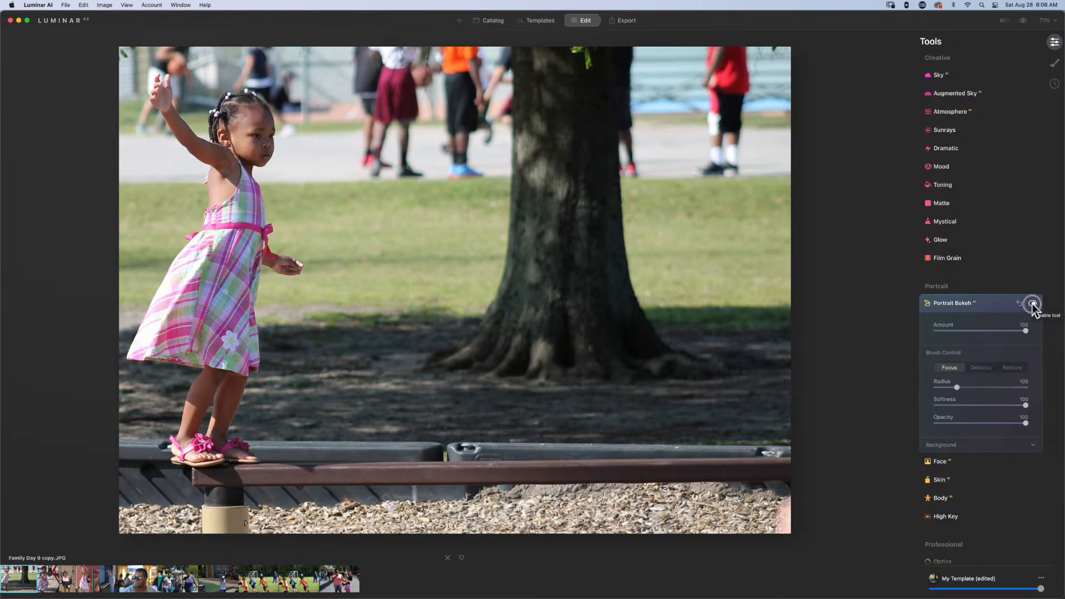
Compare the photo with and without Portrait Bokeh by switching the tool off and on, leaving it enabled.
click(1032, 304)
click(1032, 304)
click(1032, 304)
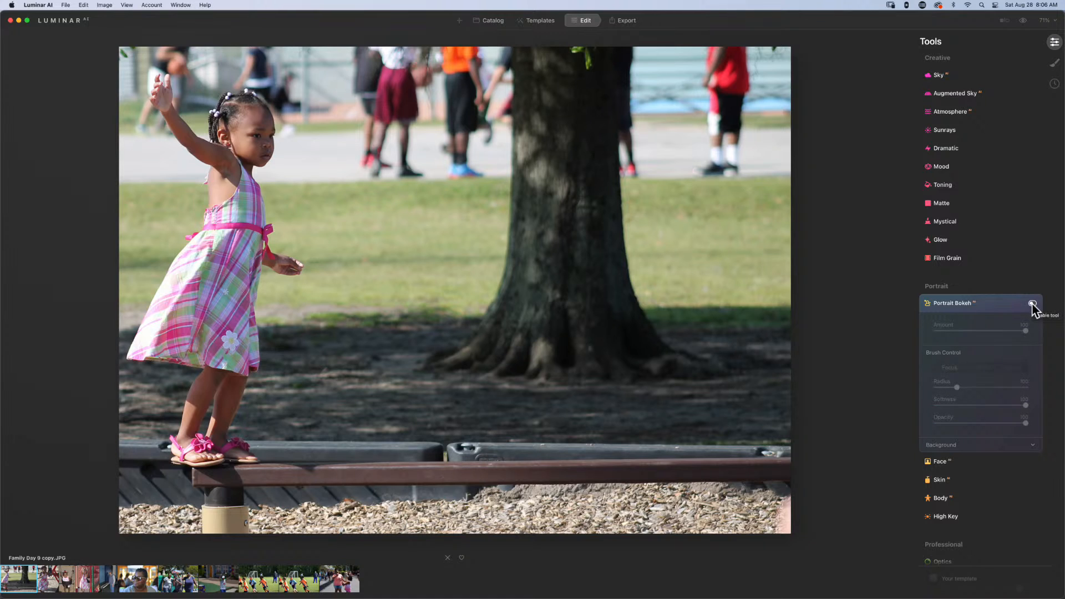
click(1032, 304)
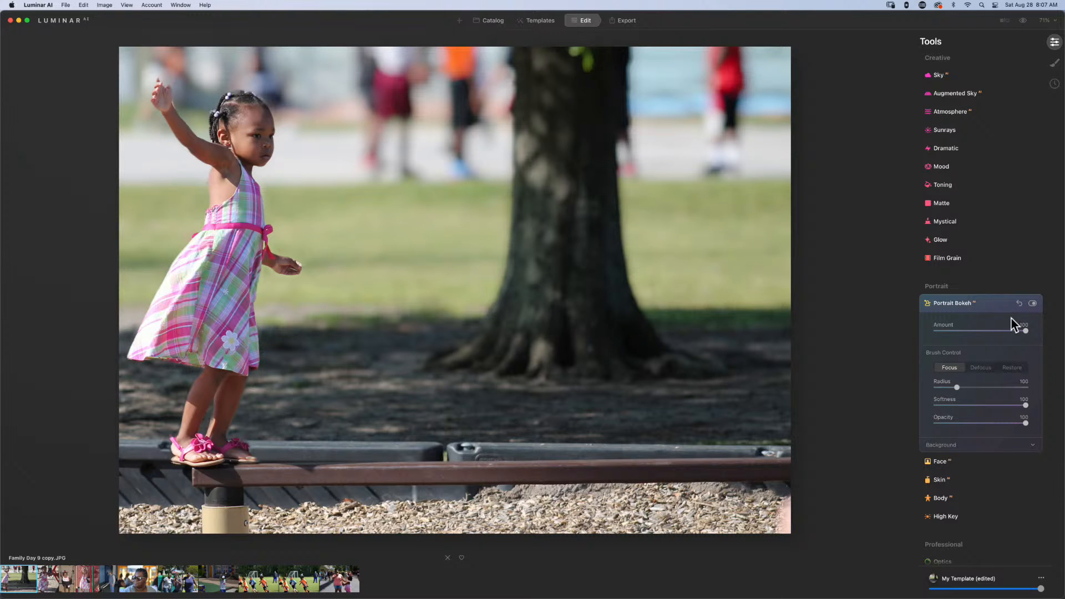
click(1032, 304)
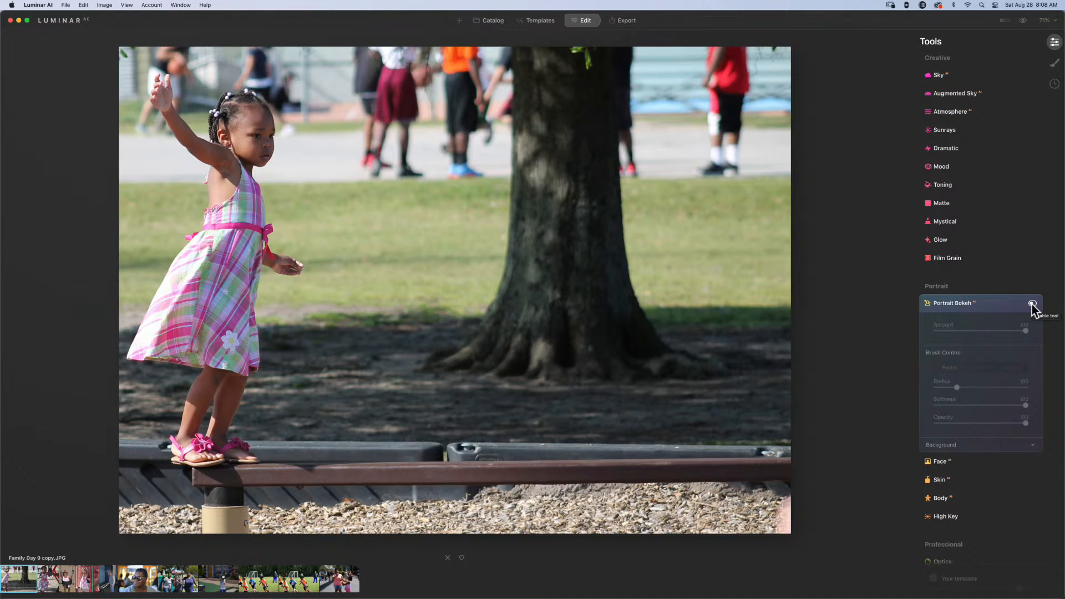
click(1032, 304)
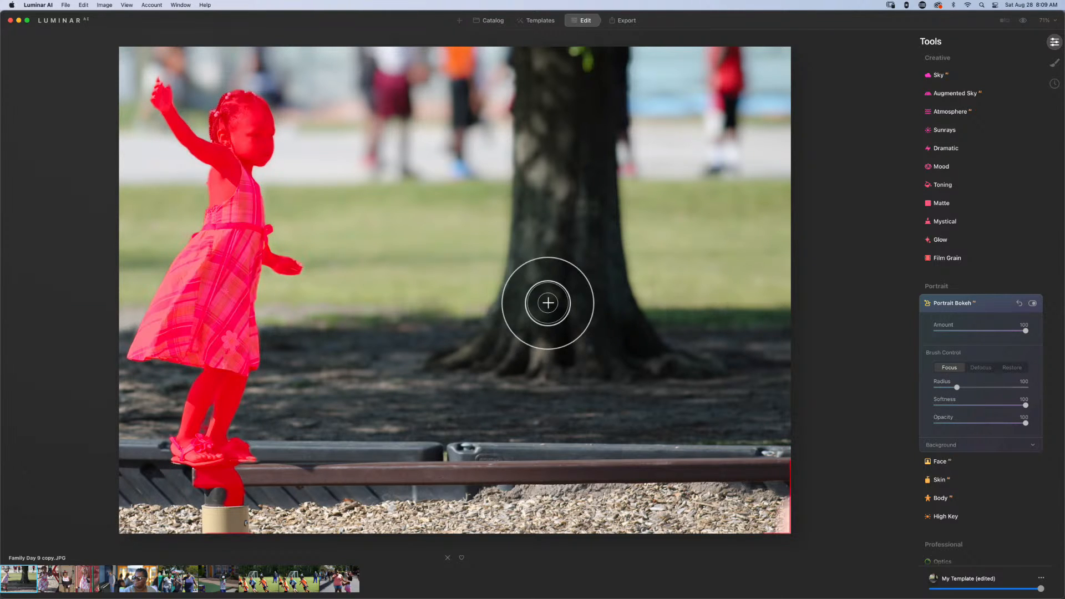
Paint the tree trunk into focus with the Portrait Bokeh Focus brush, comparing against the original between strokes.
mouse_move(555, 344)
mouse_down()
mouse_move(521, 304)
mouse_move(520, 340)
mouse_move(583, 326)
mouse_move(614, 351)
mouse_move(623, 344)
mouse_move(537, 177)
mouse_move(527, 182)
mouse_move(537, 278)
mouse_move(533, 264)
mouse_move(574, 194)
mouse_move(594, 218)
mouse_move(586, 168)
mouse_move(578, 180)
mouse_move(561, 150)
mouse_move(543, 178)
mouse_move(538, 74)
mouse_move(612, 60)
mouse_move(598, 263)
mouse_move(621, 323)
mouse_move(666, 358)
mouse_move(573, 345)
mouse_move(465, 357)
mouse_move(487, 349)
mouse_move(642, 369)
mouse_up()
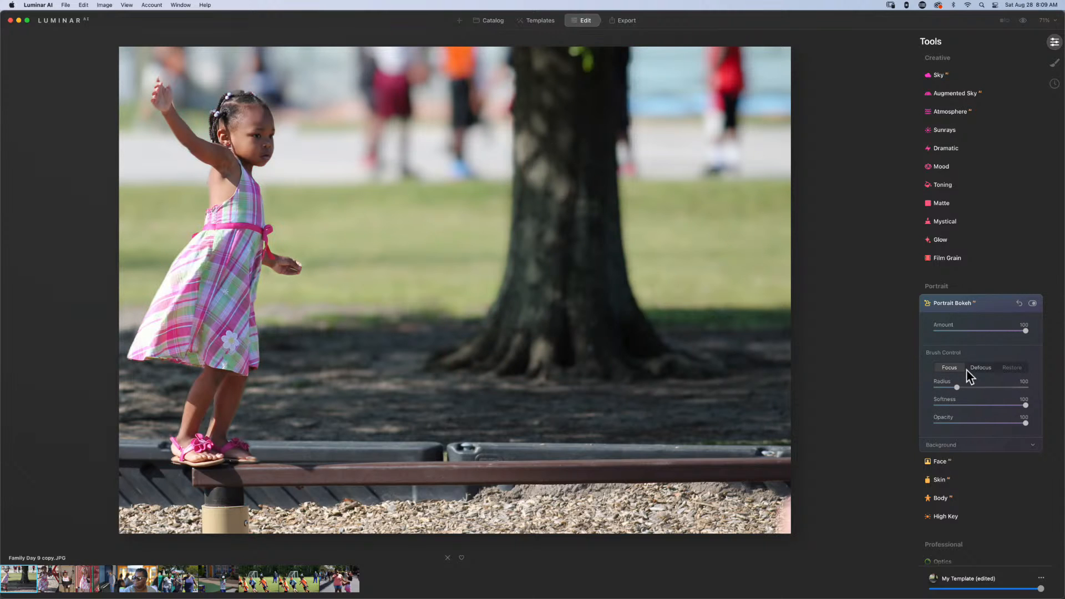
click(1032, 304)
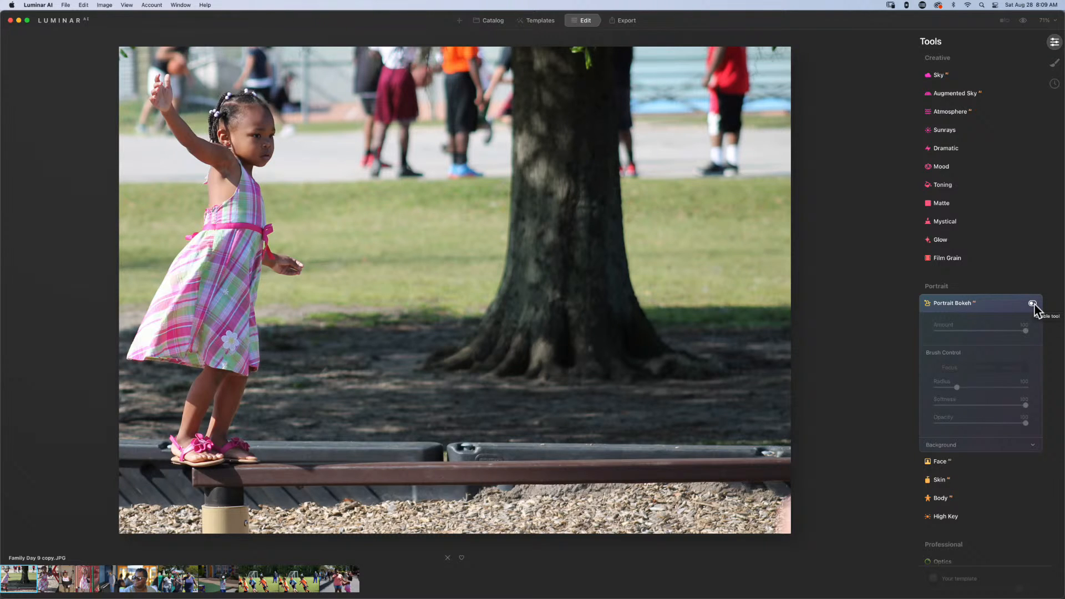
click(1032, 304)
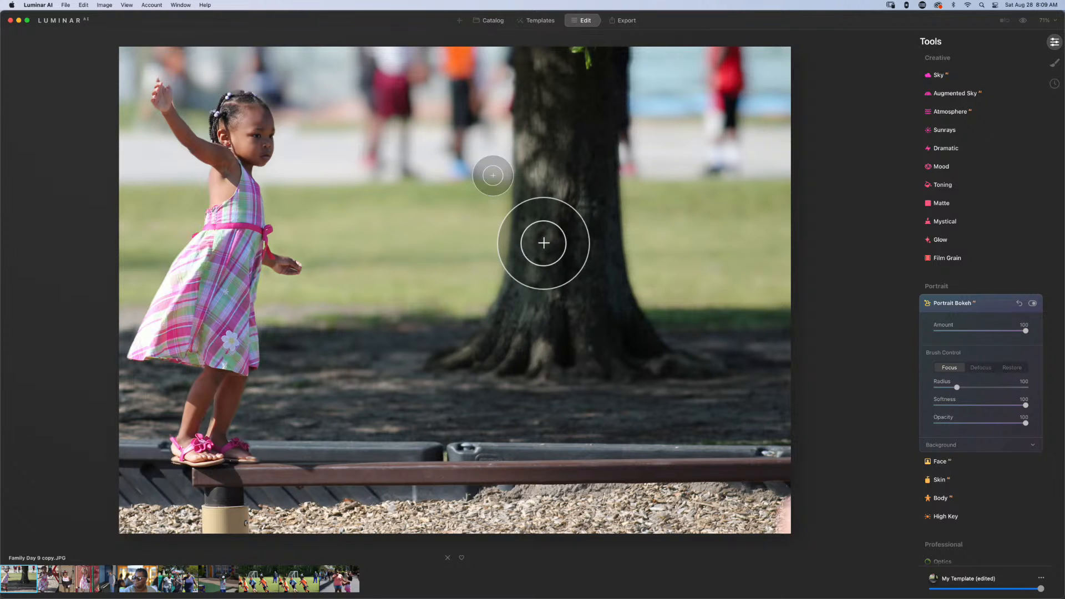
mouse_move(601, 151)
mouse_down()
mouse_move(564, 318)
mouse_move(554, 207)
mouse_move(563, 248)
mouse_move(575, 242)
mouse_move(579, 208)
mouse_up()
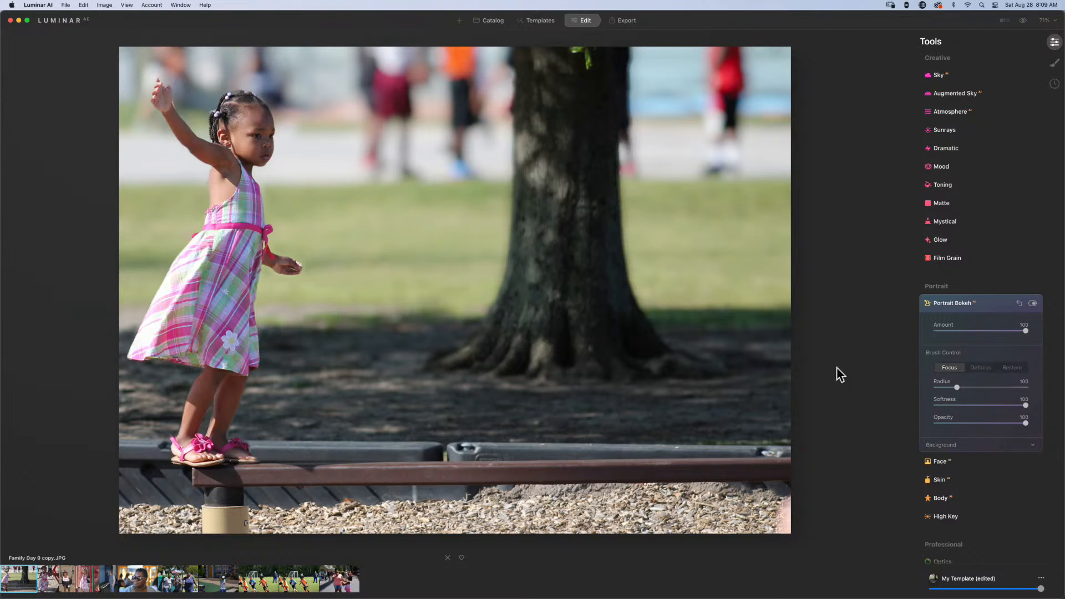
Remove the tree trunk and the photo's lower-right corner from the focus mask with the Defocus brush.
click(980, 368)
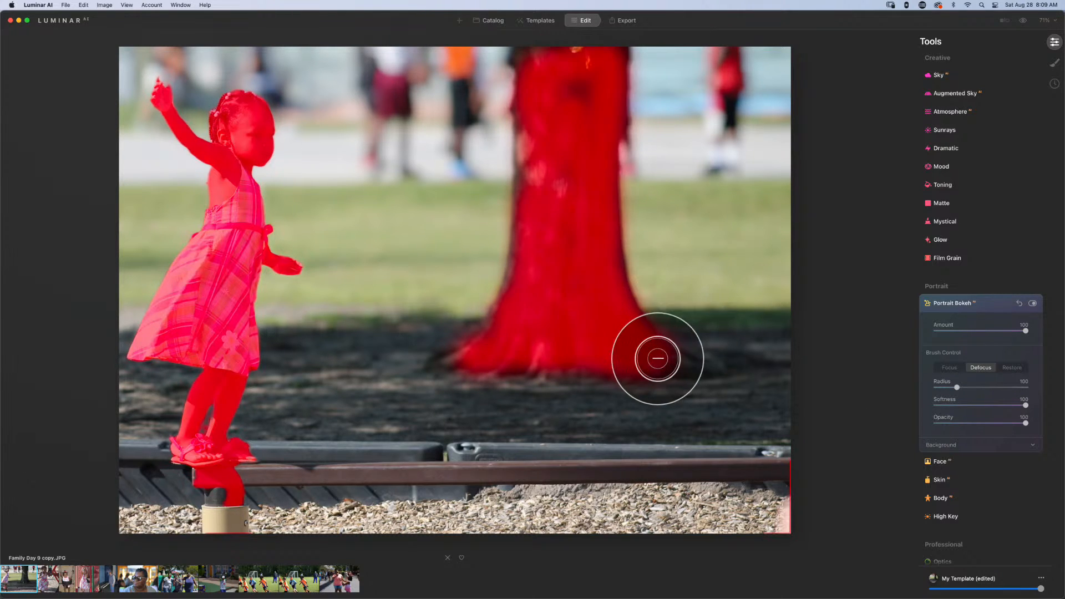
mouse_move(606, 347)
mouse_down()
mouse_move(511, 374)
mouse_move(511, 360)
mouse_move(450, 372)
mouse_move(457, 349)
mouse_move(497, 342)
mouse_move(499, 324)
mouse_move(627, 318)
mouse_move(612, 293)
mouse_move(574, 273)
mouse_move(620, 212)
mouse_move(585, 262)
mouse_move(510, 251)
mouse_move(604, 208)
mouse_move(489, 220)
mouse_move(527, 233)
mouse_move(629, 202)
mouse_move(592, 169)
mouse_move(555, 191)
mouse_move(591, 196)
mouse_move(575, 203)
mouse_move(624, 192)
mouse_up()
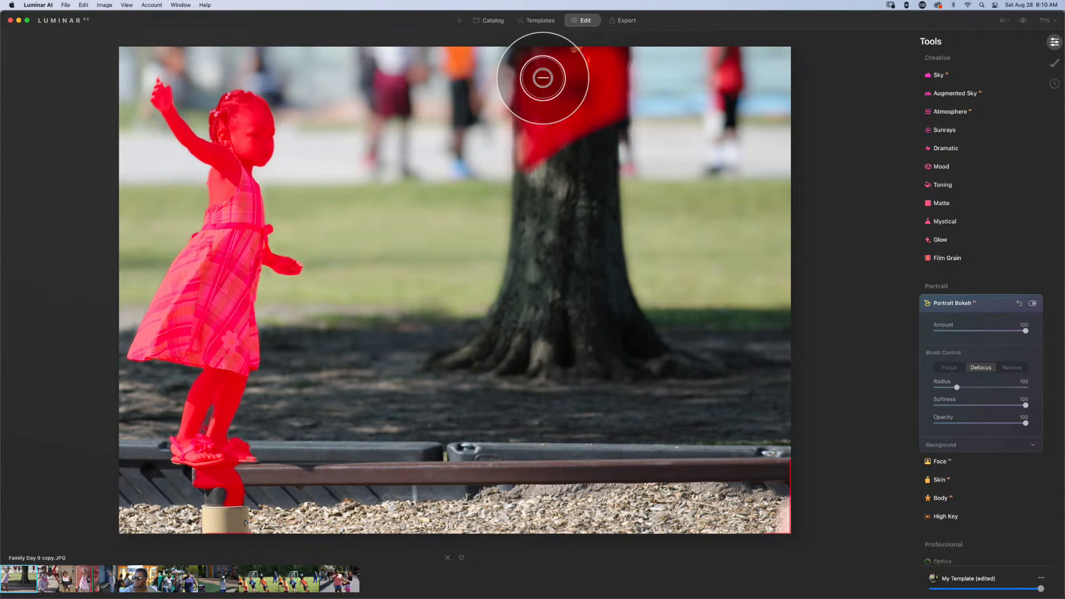
mouse_move(603, 114)
mouse_down()
mouse_move(586, 164)
mouse_move(587, 98)
mouse_move(614, 85)
mouse_up()
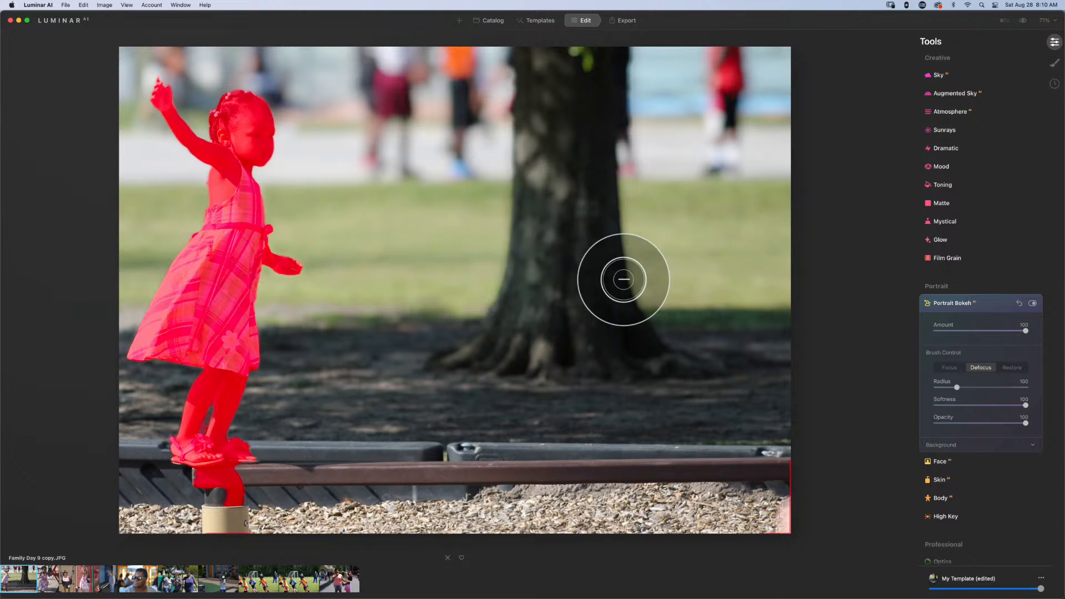
drag(775, 505, 784, 520)
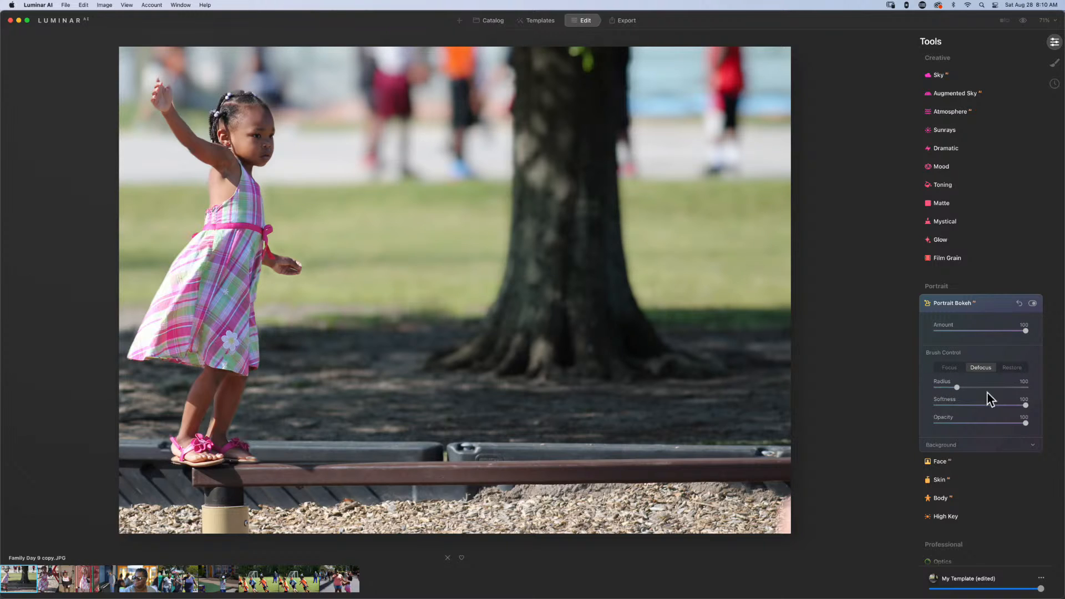
Try the Portrait Bokeh background brightness at 38 and -44, and set it to 15 with the Focus brush selected.
click(1013, 369)
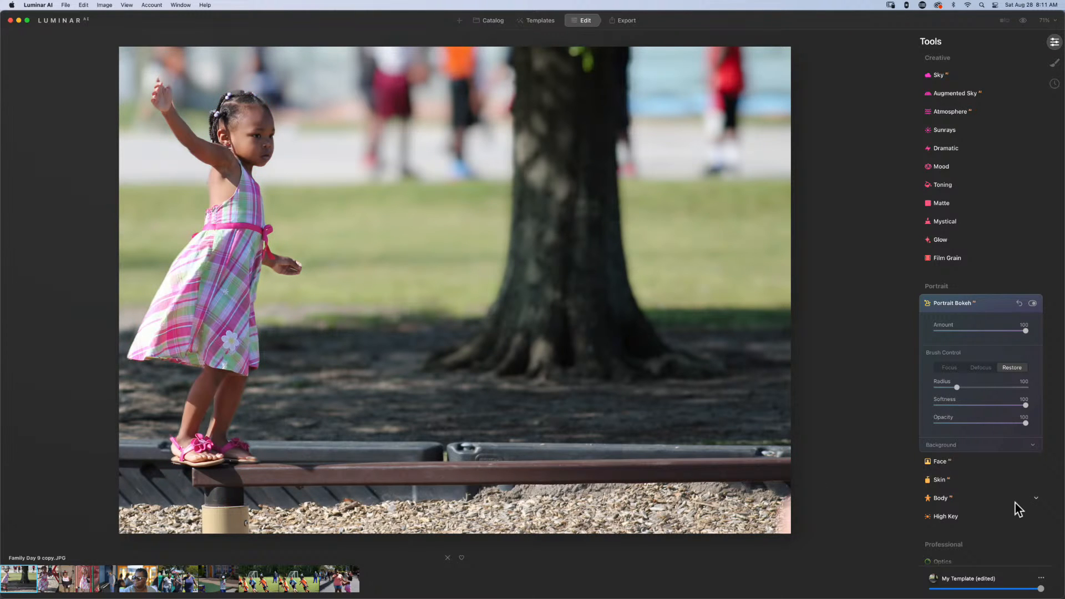
click(1025, 451)
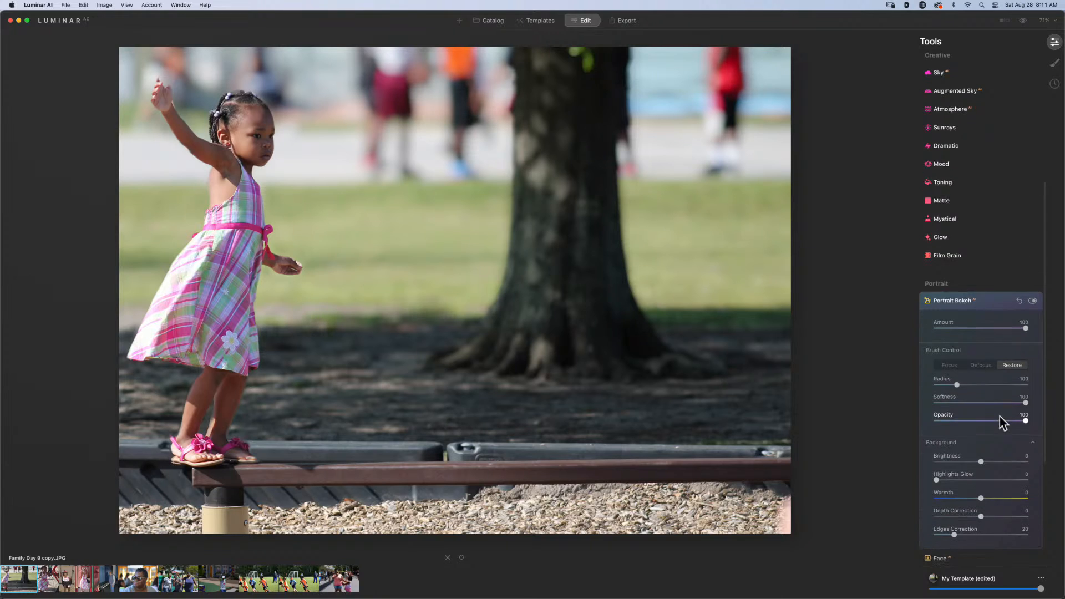
scroll(1000, 423, down, 5)
scroll(1000, 418, down, 2)
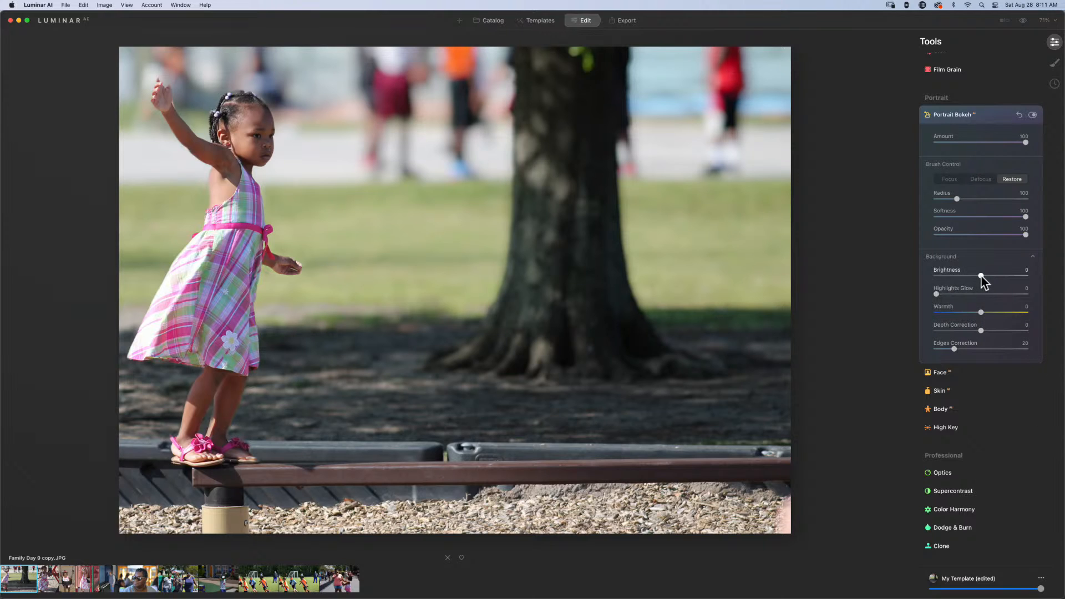
drag(981, 276, 1001, 278)
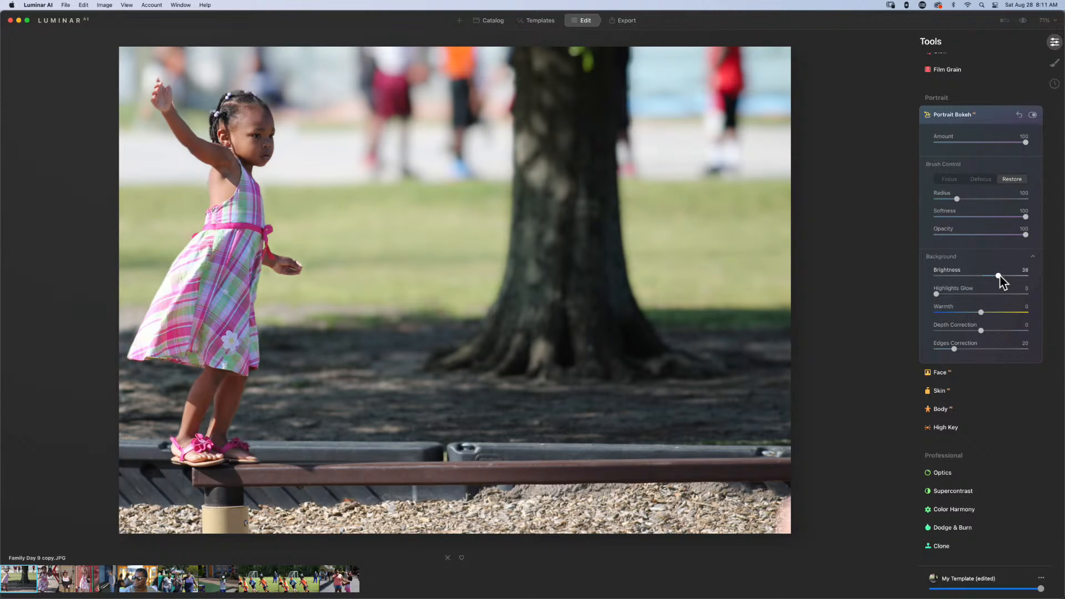
click(999, 276)
drag(999, 276, 961, 277)
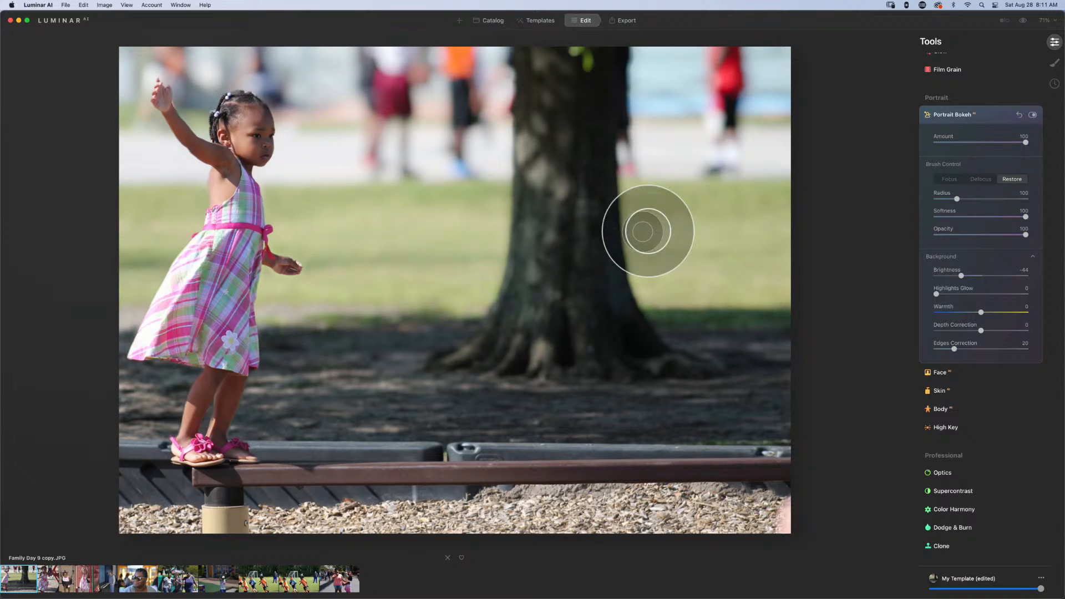
click(954, 178)
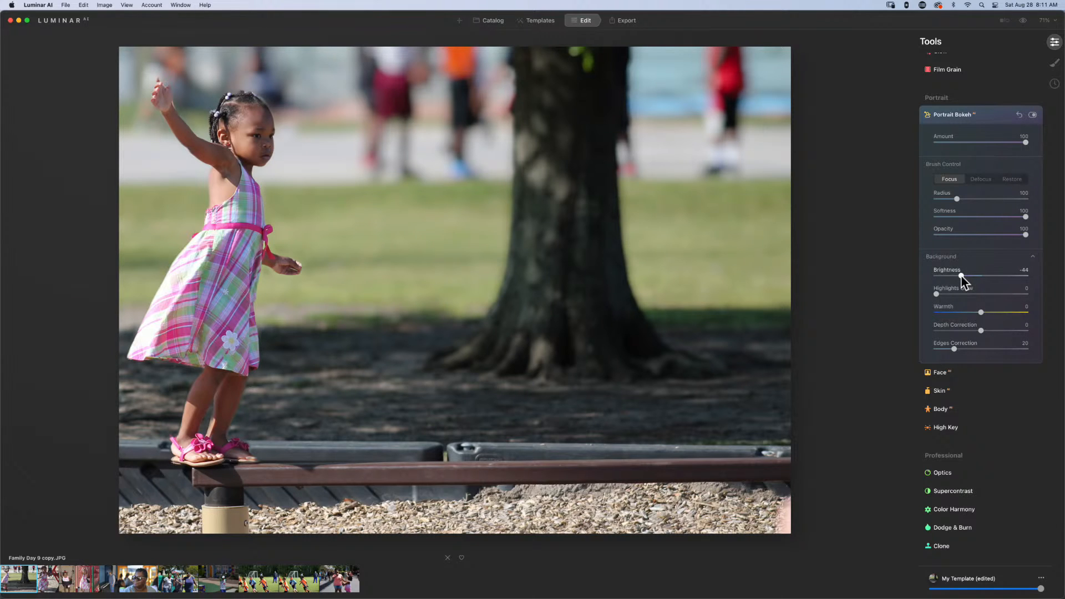
drag(961, 277, 988, 276)
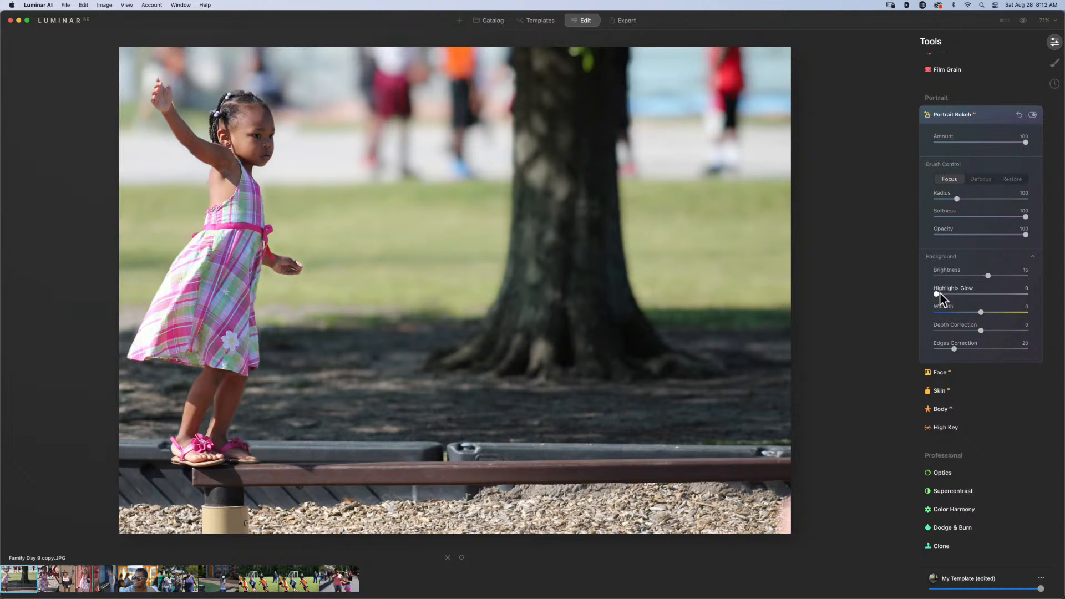
Try the background Highlights Glow at 34, 100 and 32, and return it to 0.
drag(936, 294, 969, 295)
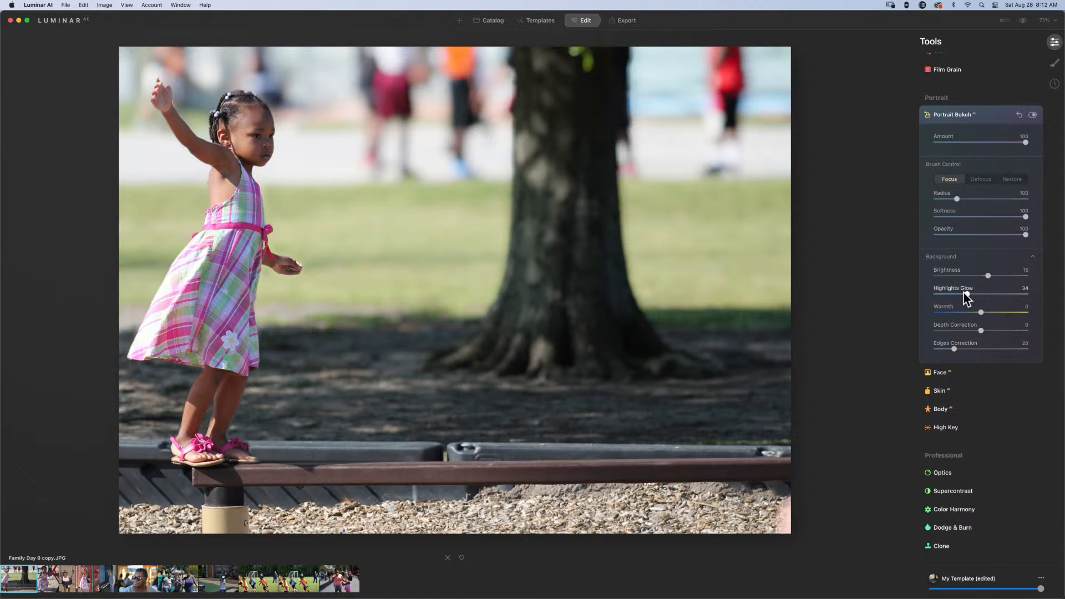
drag(966, 293, 1025, 294)
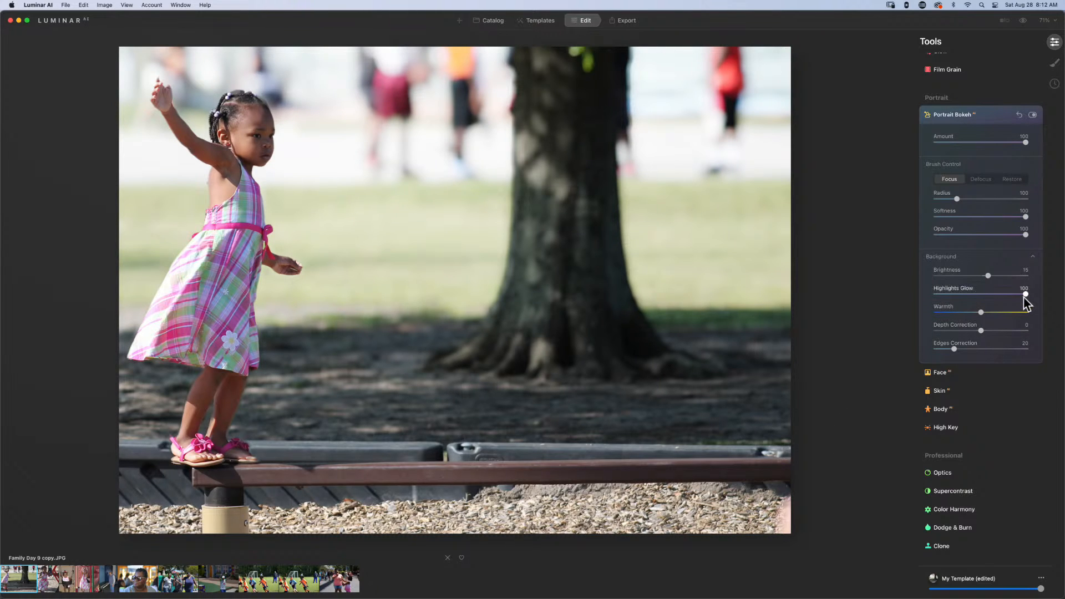
drag(1024, 295, 965, 295)
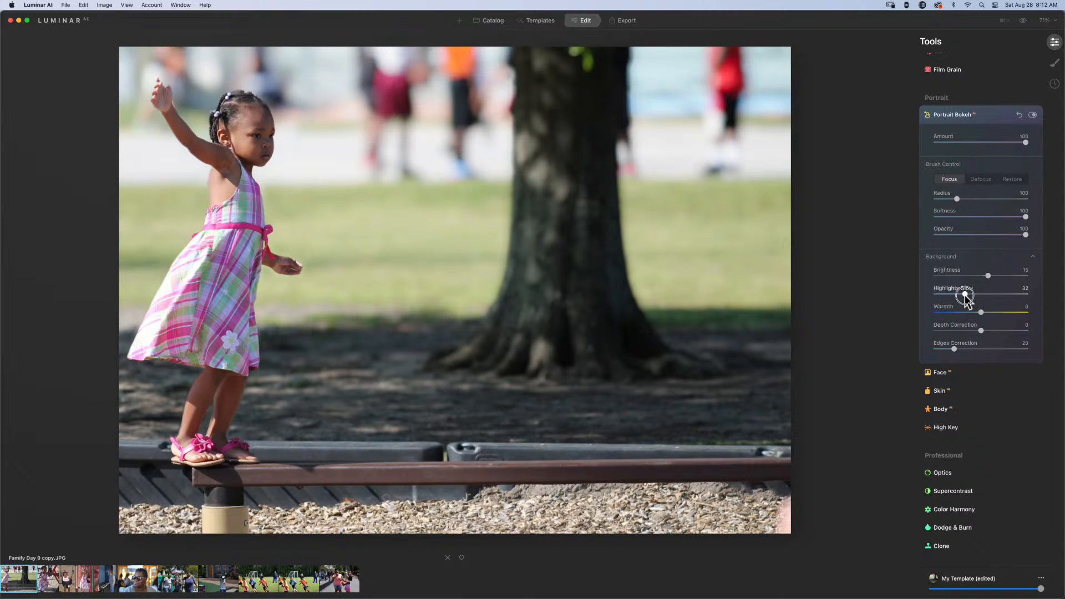
drag(965, 296, 928, 305)
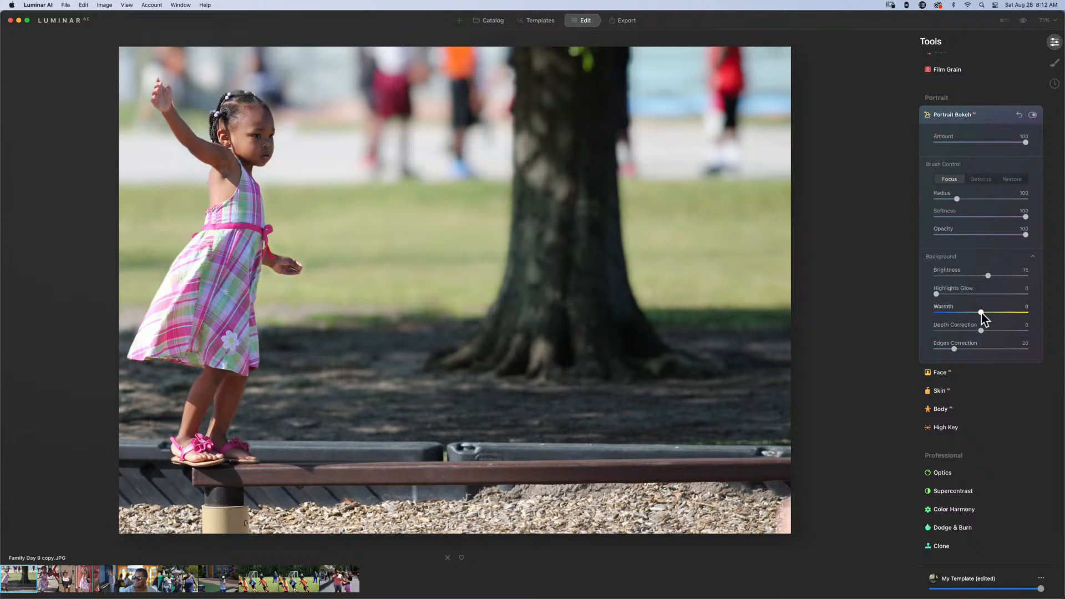
Try a warmer and a cooler background, down to Warmth -93, and reset Warmth to 0.
drag(980, 314, 997, 317)
drag(995, 312, 936, 314)
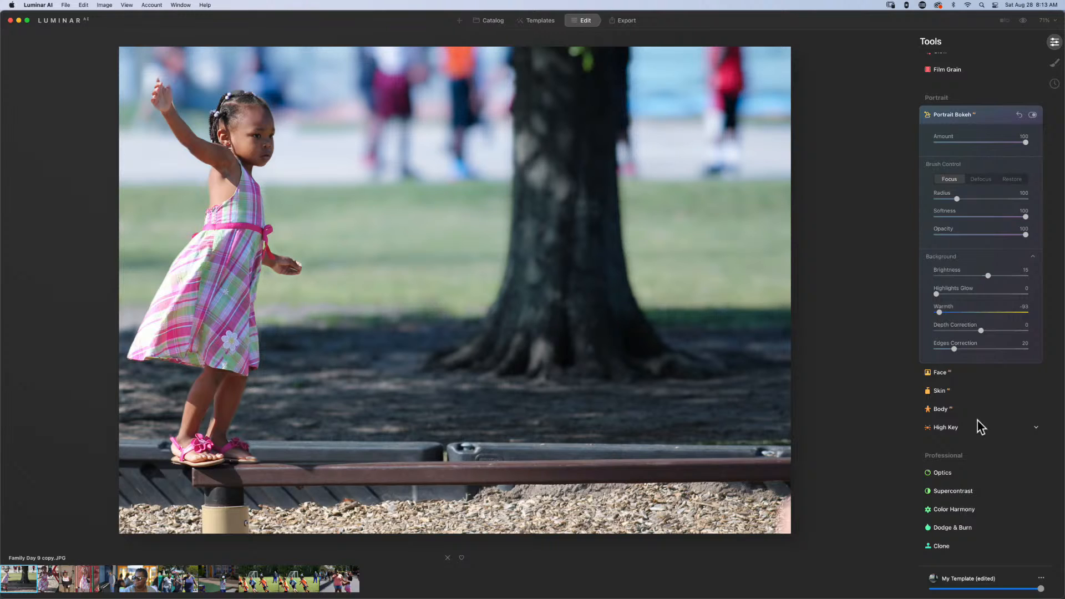
drag(940, 312, 968, 311)
double_click(970, 312)
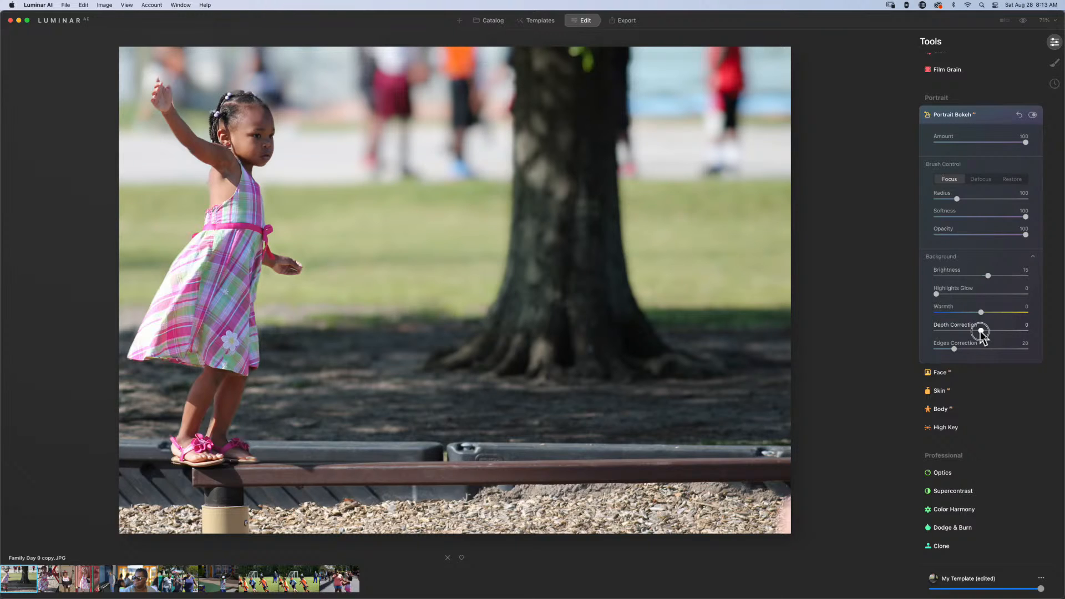
Try the background Depth Correction at -44, -80 and 85, checking the blur on the foreground and tree.
drag(981, 331, 960, 332)
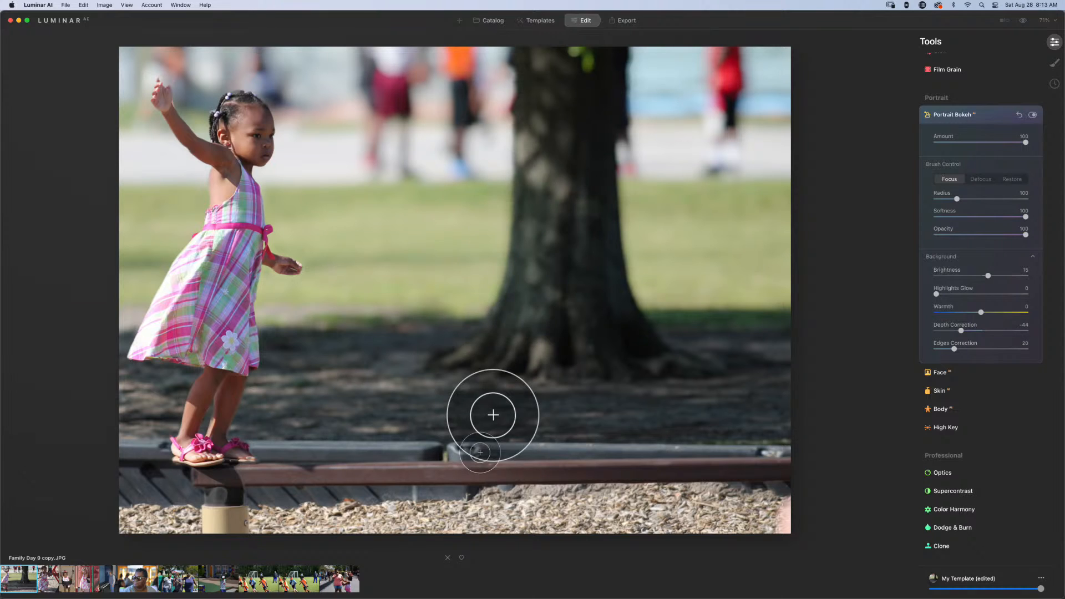
click(503, 338)
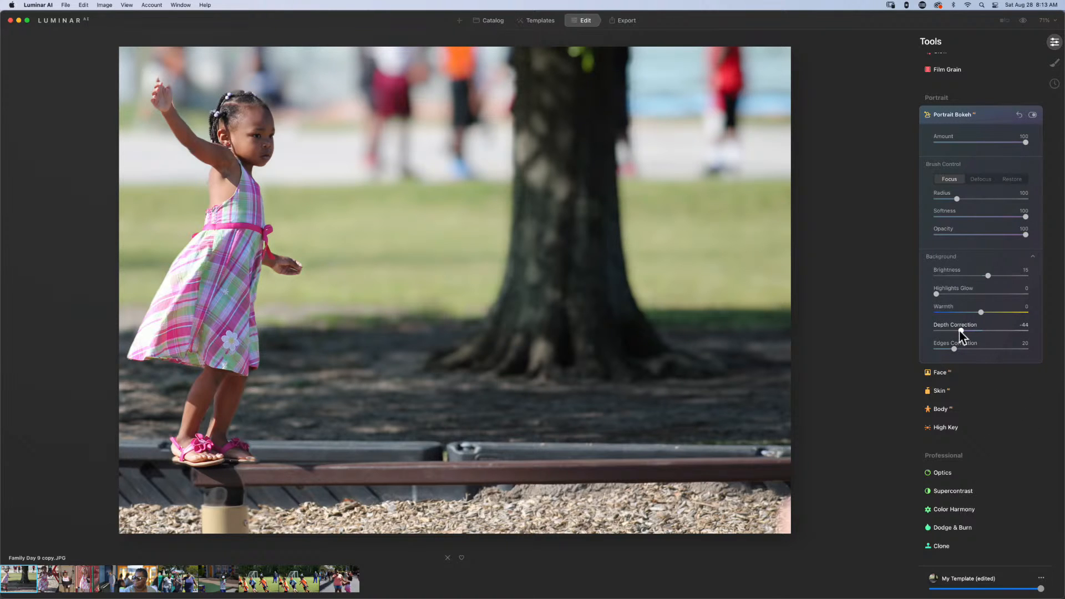
drag(960, 332, 944, 333)
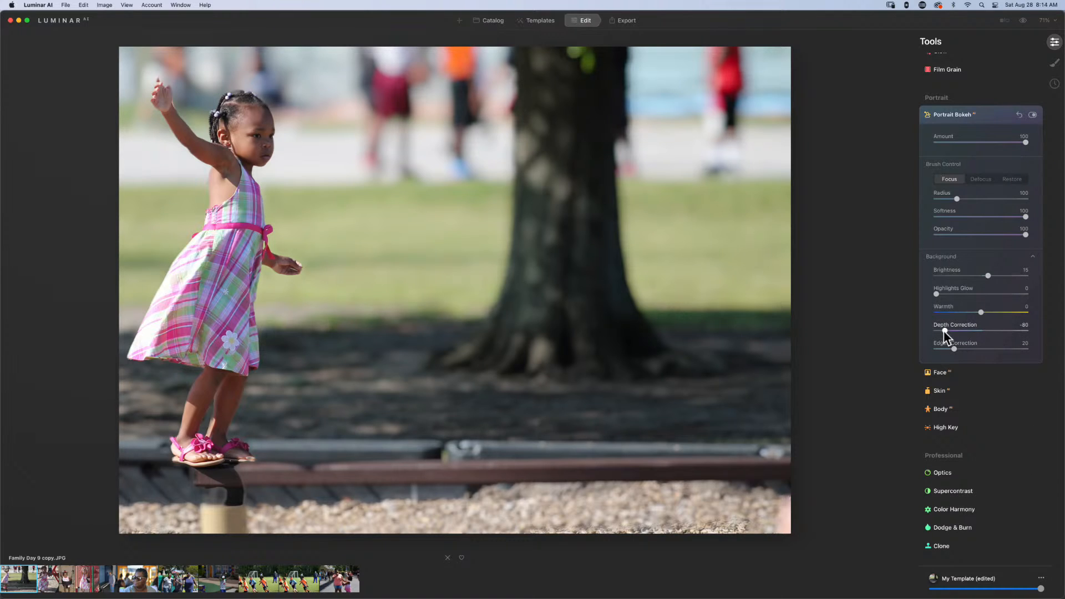
drag(943, 332, 1019, 331)
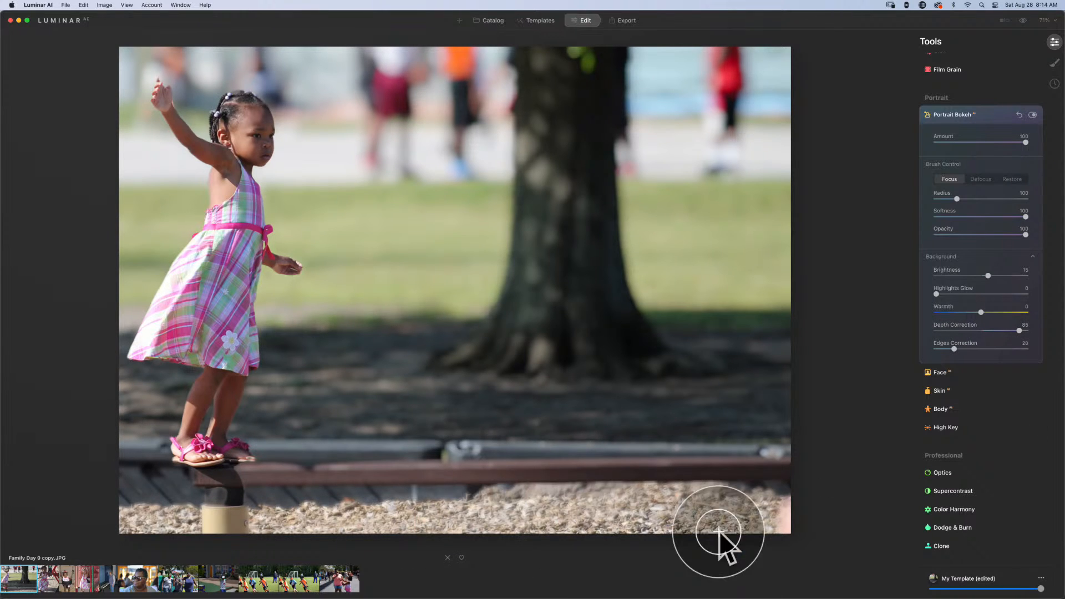
drag(1017, 331, 1016, 332)
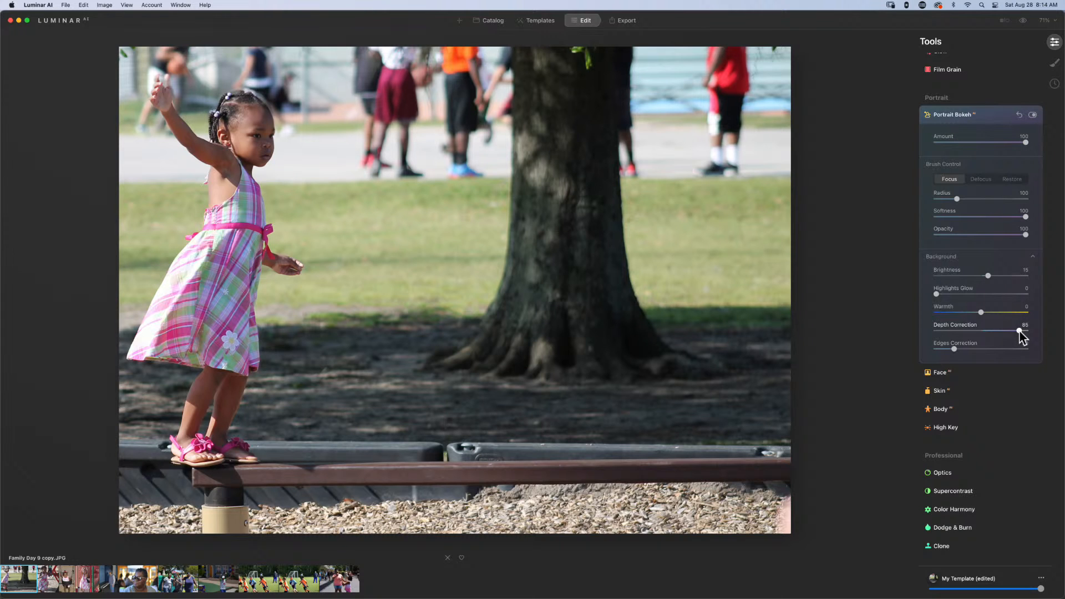
Try further Depth Correction values of 41, 22, -76 and -100 on the background blur.
drag(1019, 331, 999, 332)
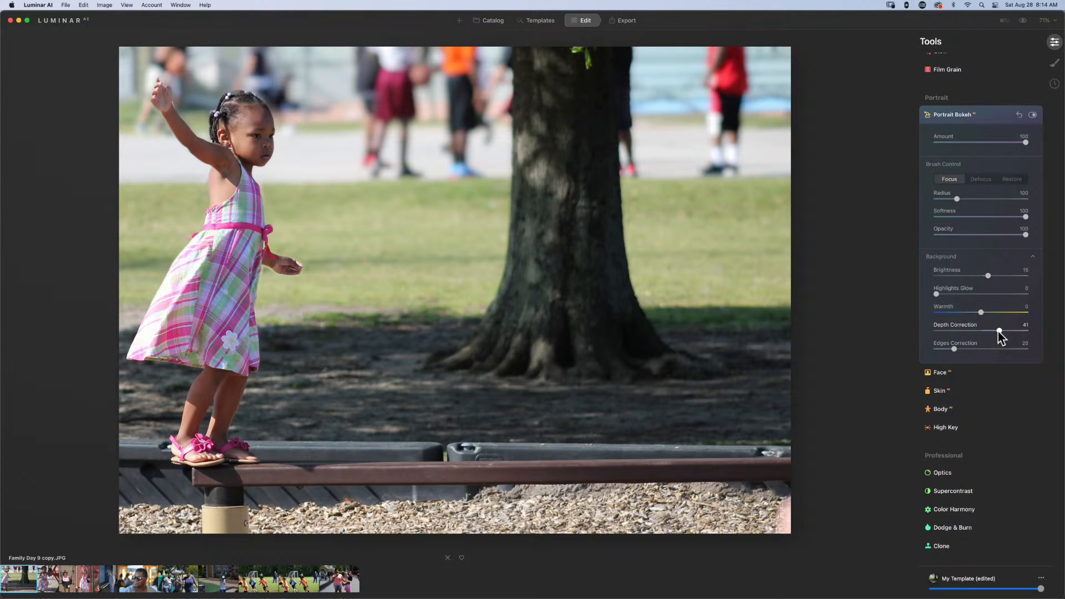
drag(999, 331, 991, 332)
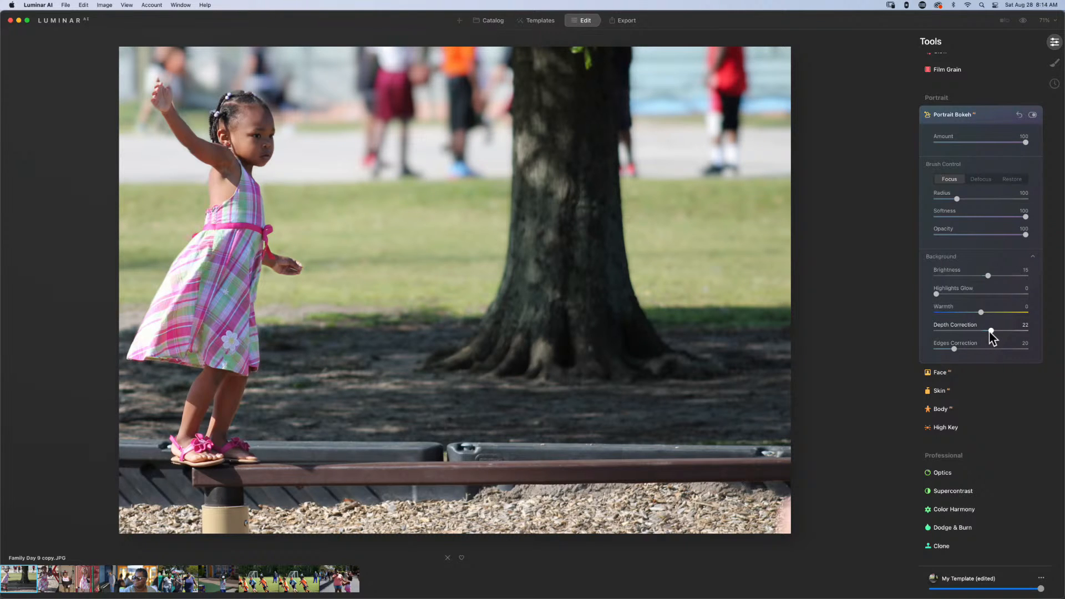
drag(990, 331, 945, 333)
mouse_move(580, 515)
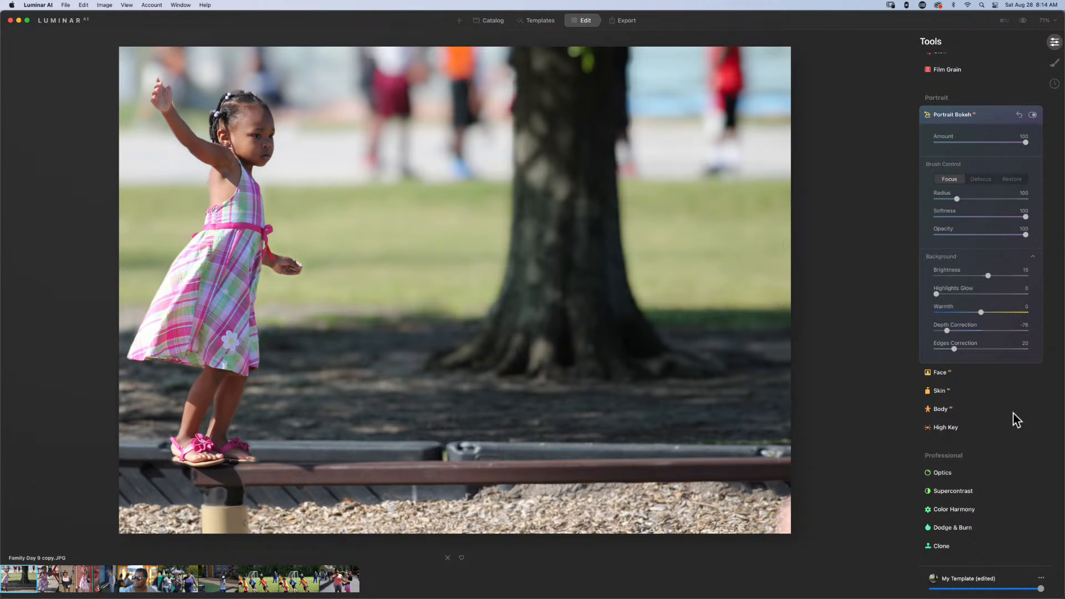
drag(947, 331, 933, 332)
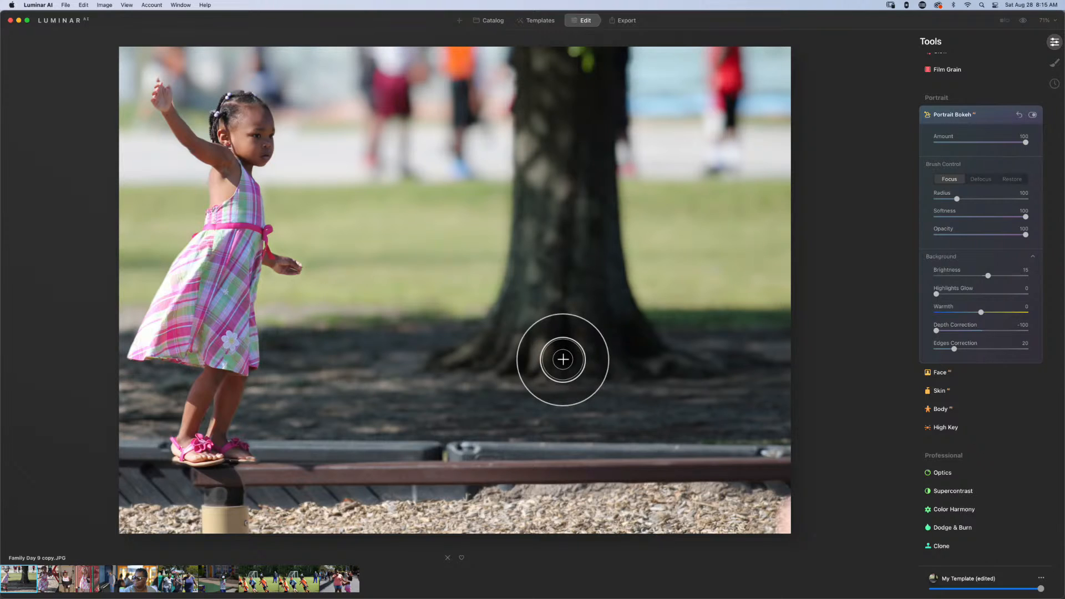
click(563, 360)
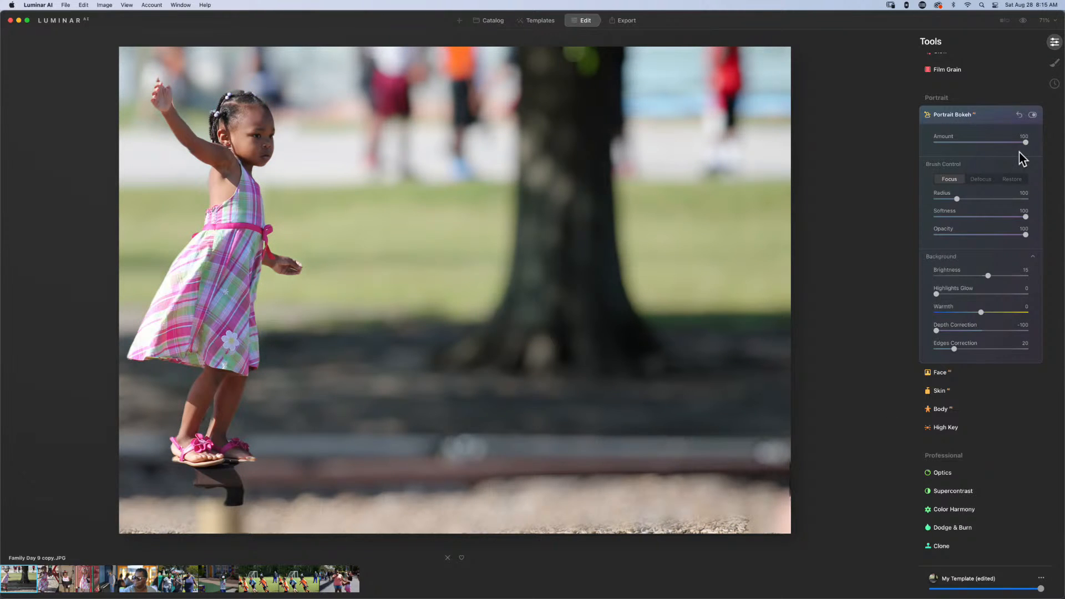
Compare Portrait Bokeh amounts of 51, 80 and 100 at the lowest Depth Correction, and reset Depth Correction to 0.
drag(1025, 143, 979, 145)
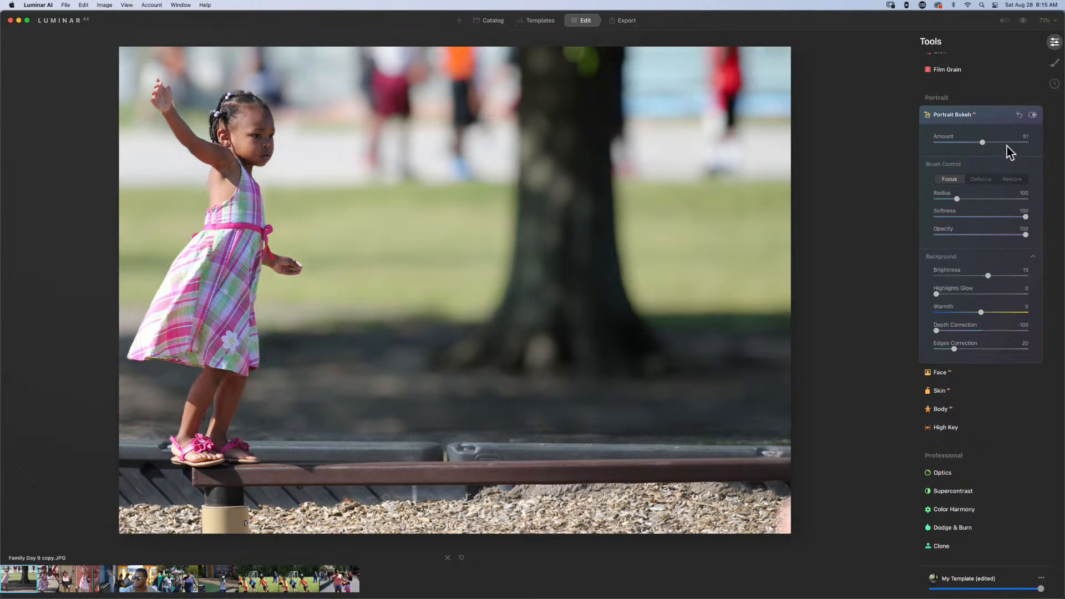
click(981, 143)
drag(981, 143, 1008, 146)
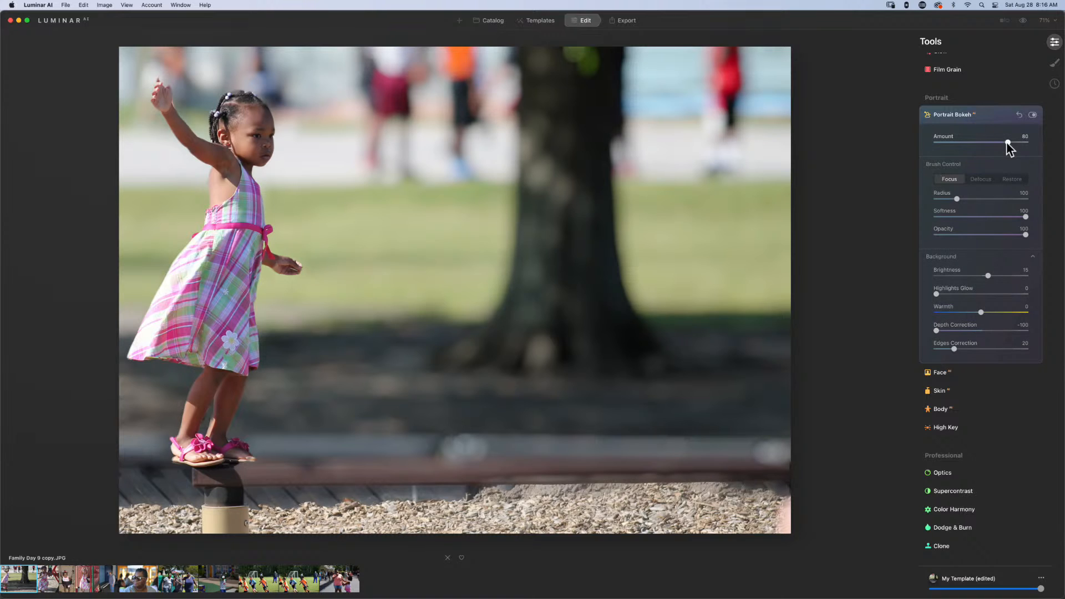
drag(1008, 143, 1026, 143)
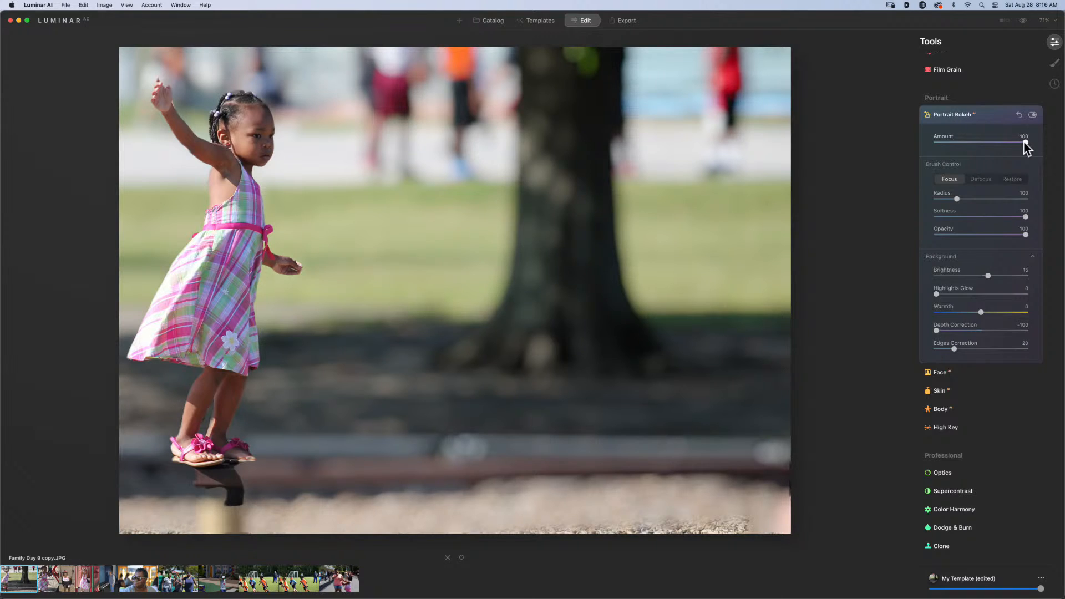
double_click(932, 331)
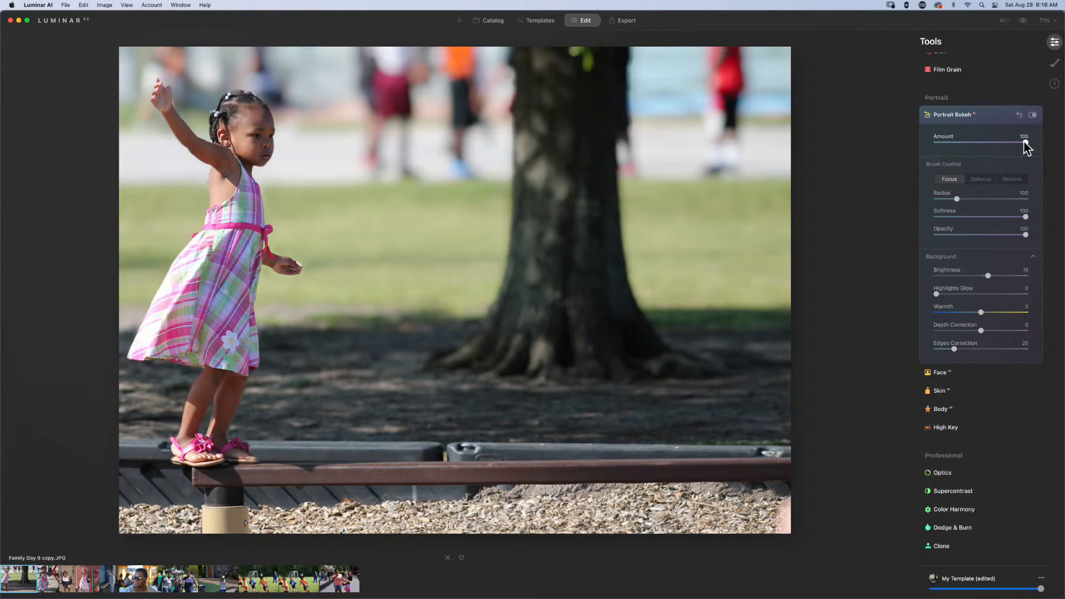
Try a Portrait Bokeh amount of 42 with Depth Correction at -32 and 38, and reset Depth Correction to 0.
drag(1025, 142, 968, 145)
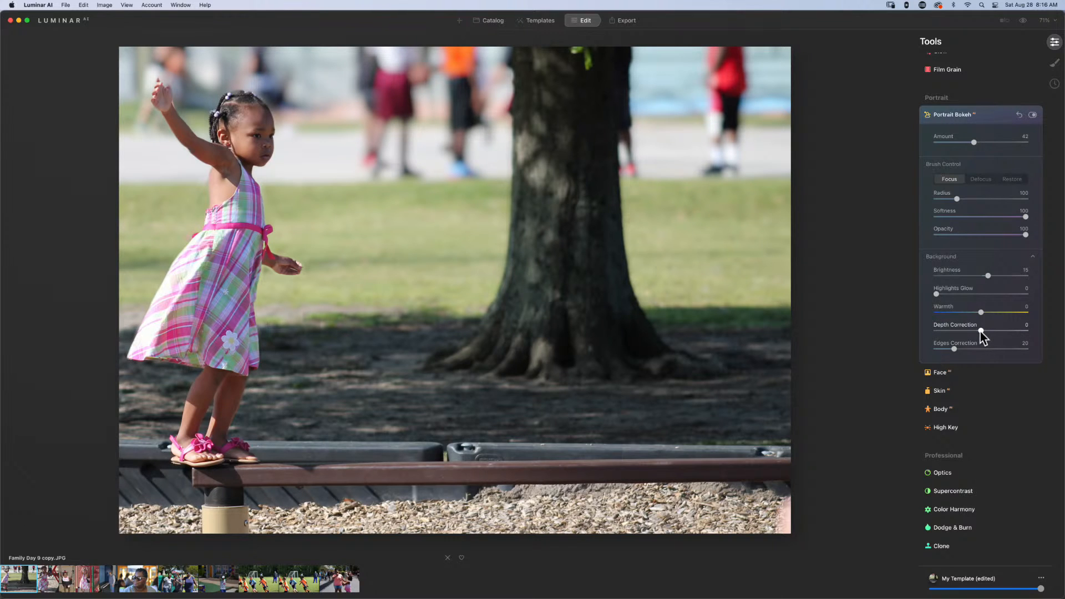
drag(980, 332, 966, 332)
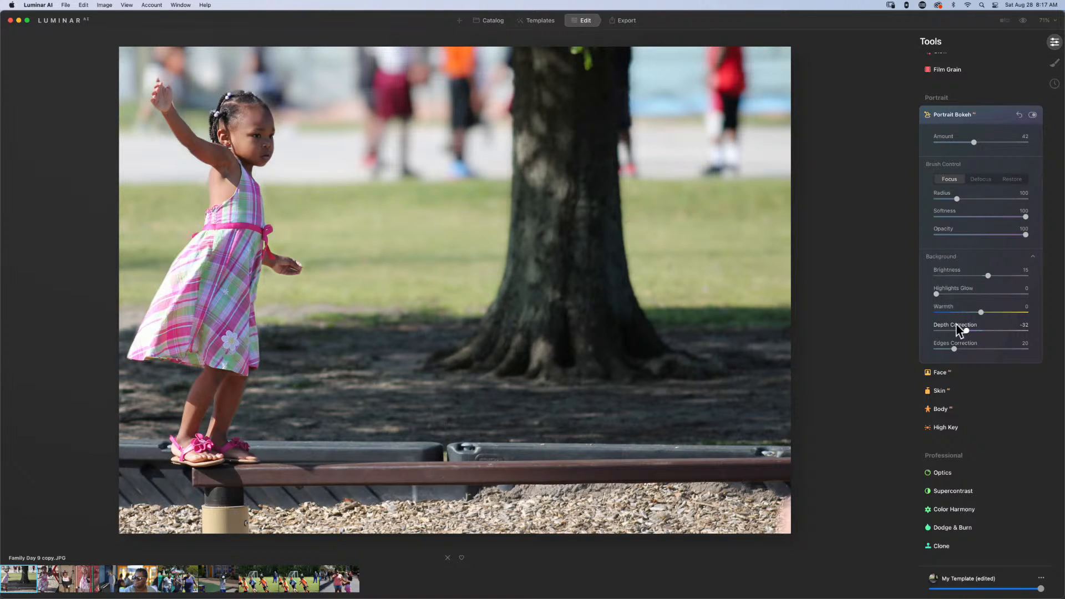
drag(967, 331, 1001, 335)
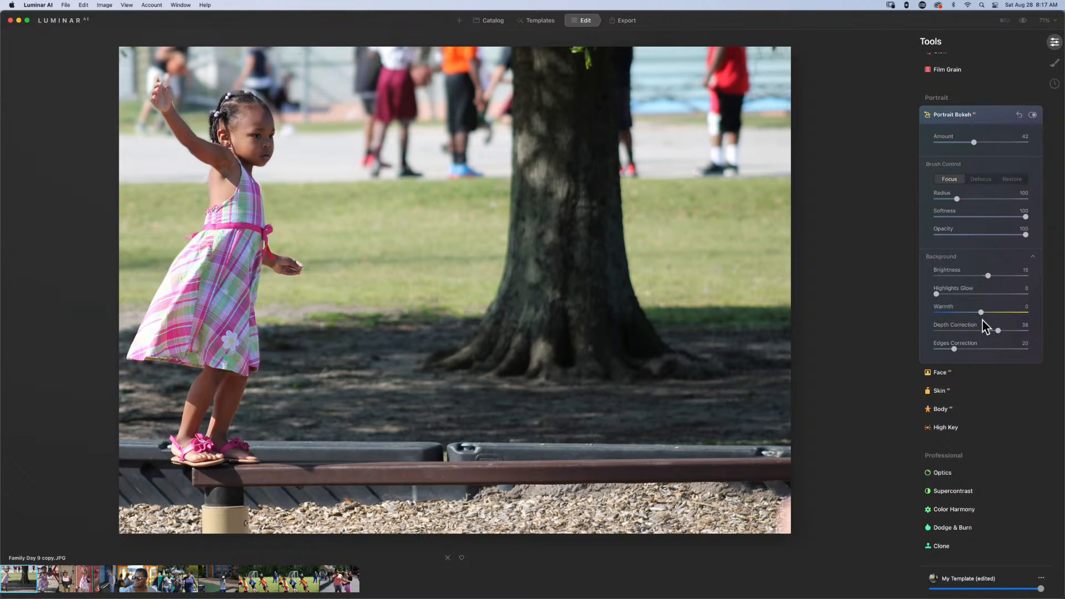
double_click(999, 330)
Set the Portrait Bokeh amount to about 88 and compare the photo with the effect off and on.
drag(975, 142, 1019, 146)
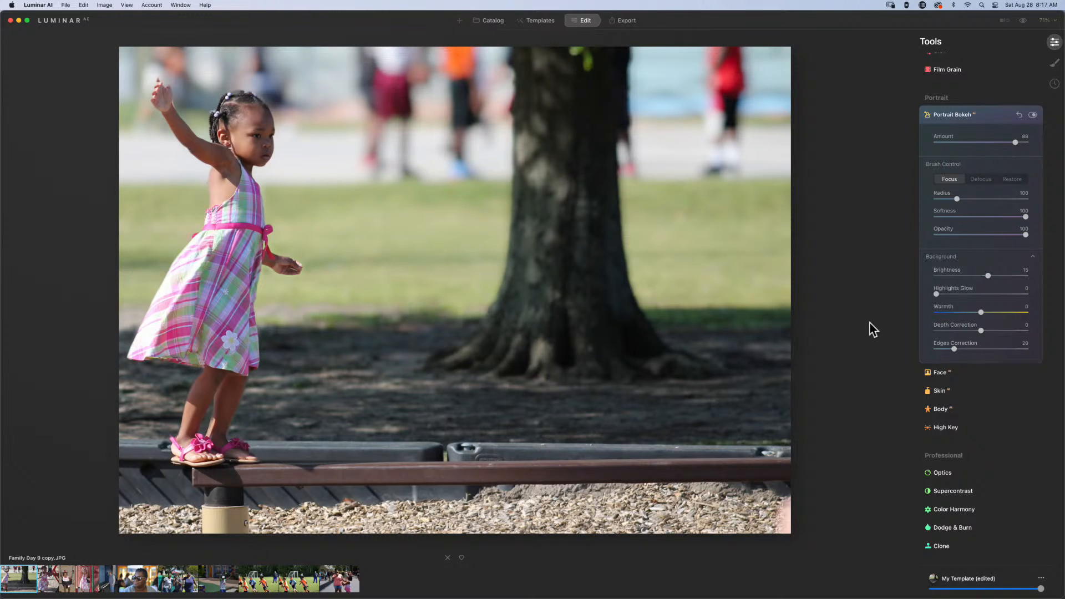
click(1032, 115)
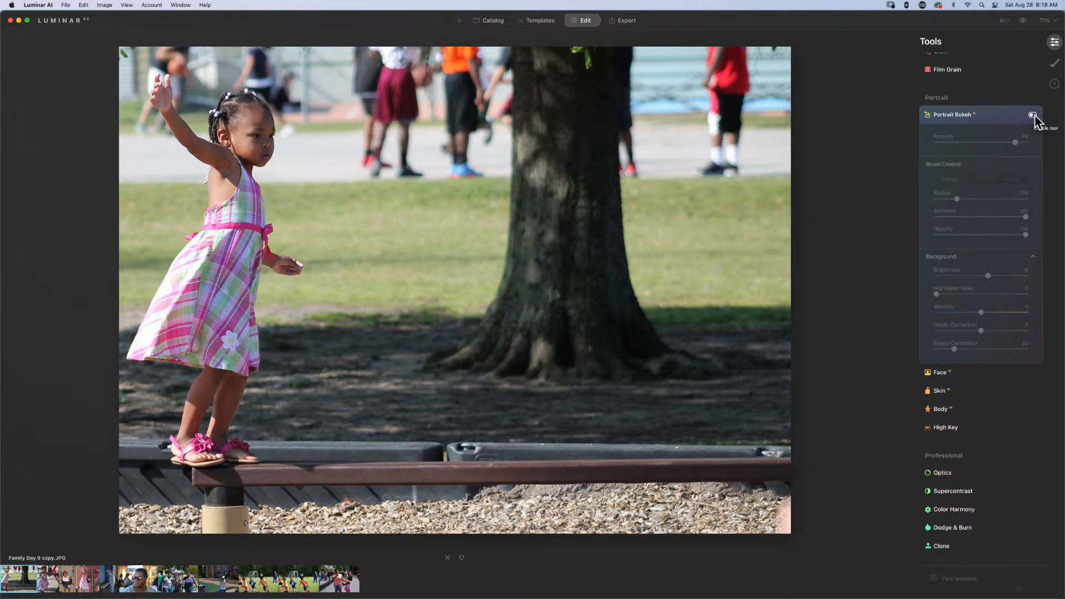
click(1032, 115)
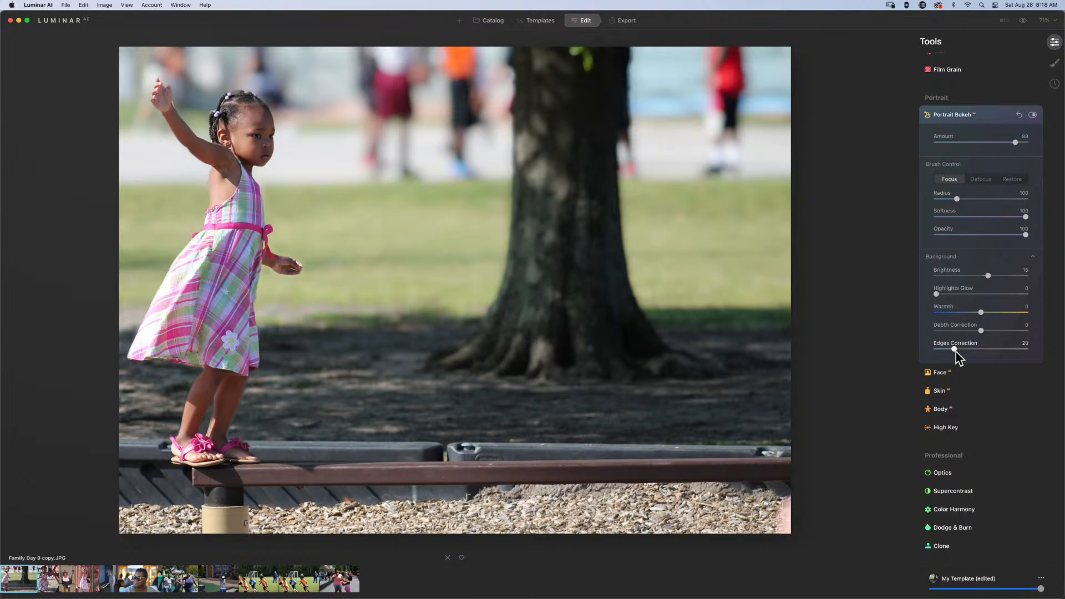
Try lower and higher Edges Correction values, set it to 3, and check the edges around the girl.
drag(954, 350, 946, 350)
drag(945, 349, 986, 352)
drag(984, 350, 932, 354)
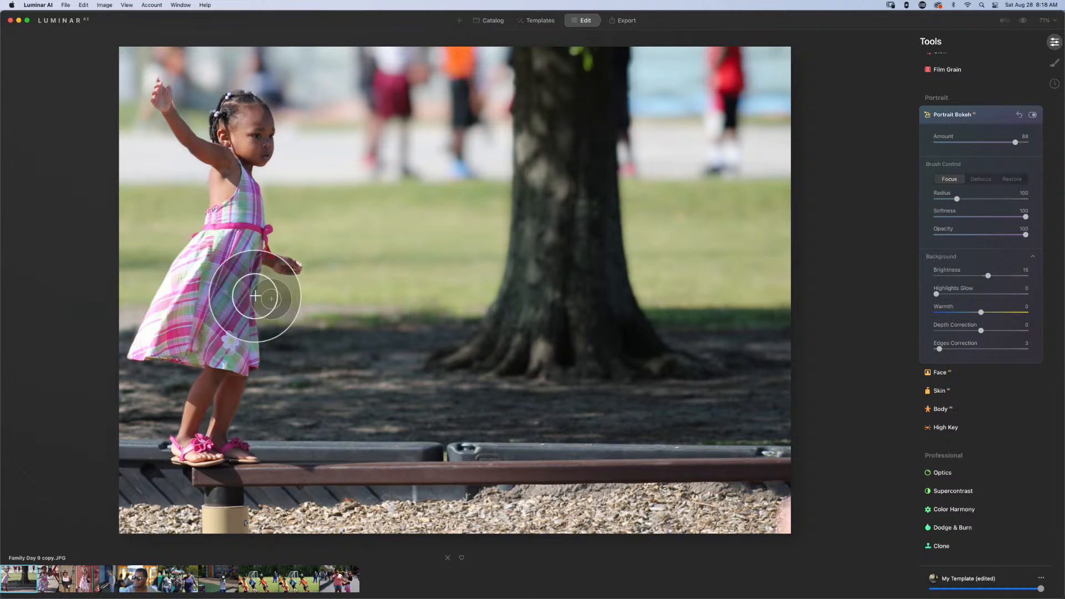
click(215, 227)
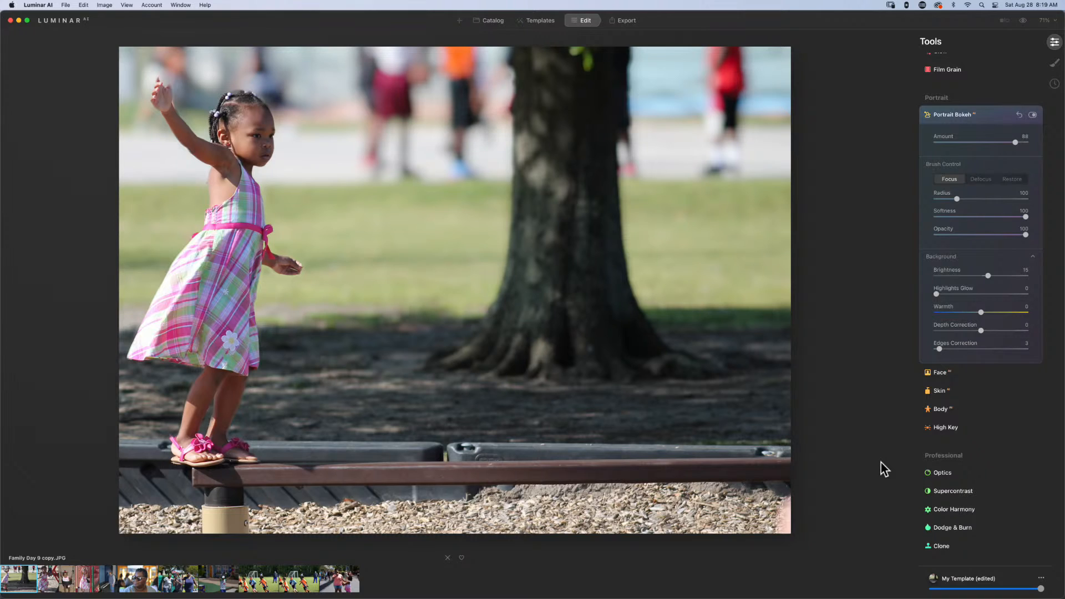
click(989, 115)
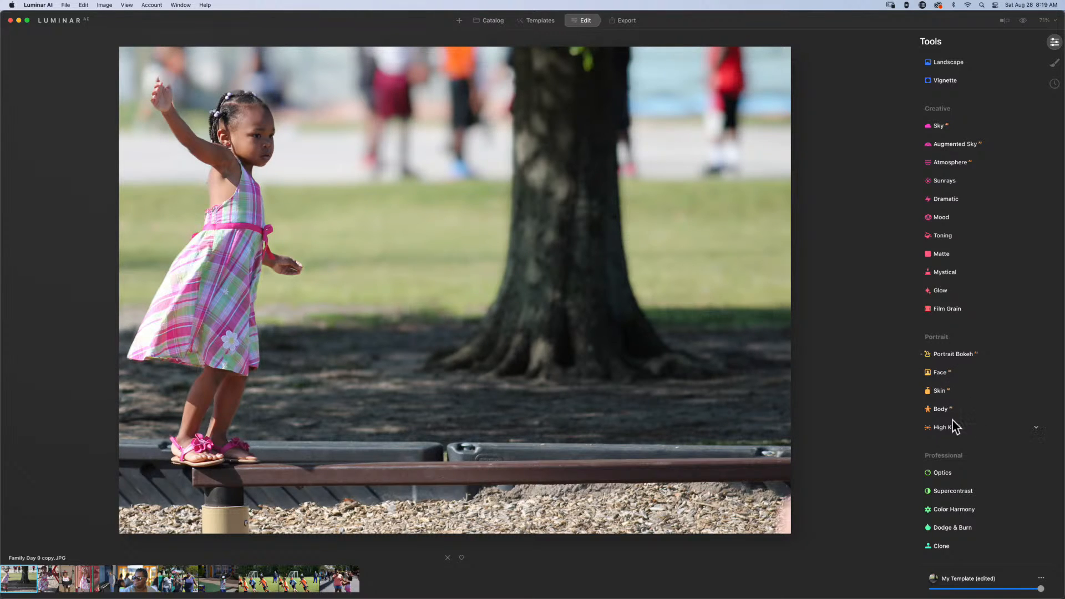
click(944, 355)
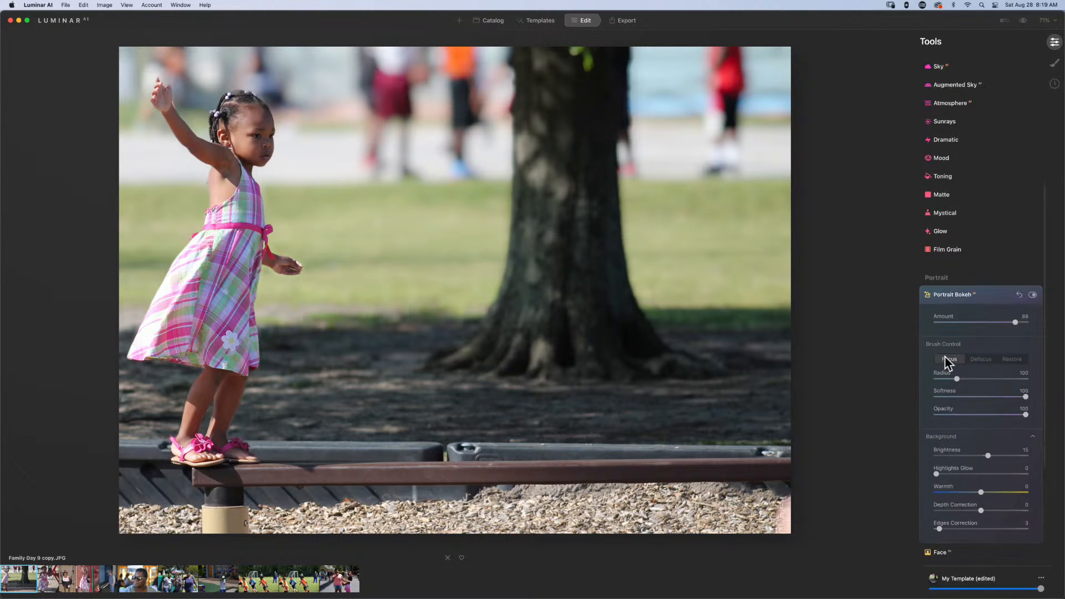
scroll(948, 363, down, 3)
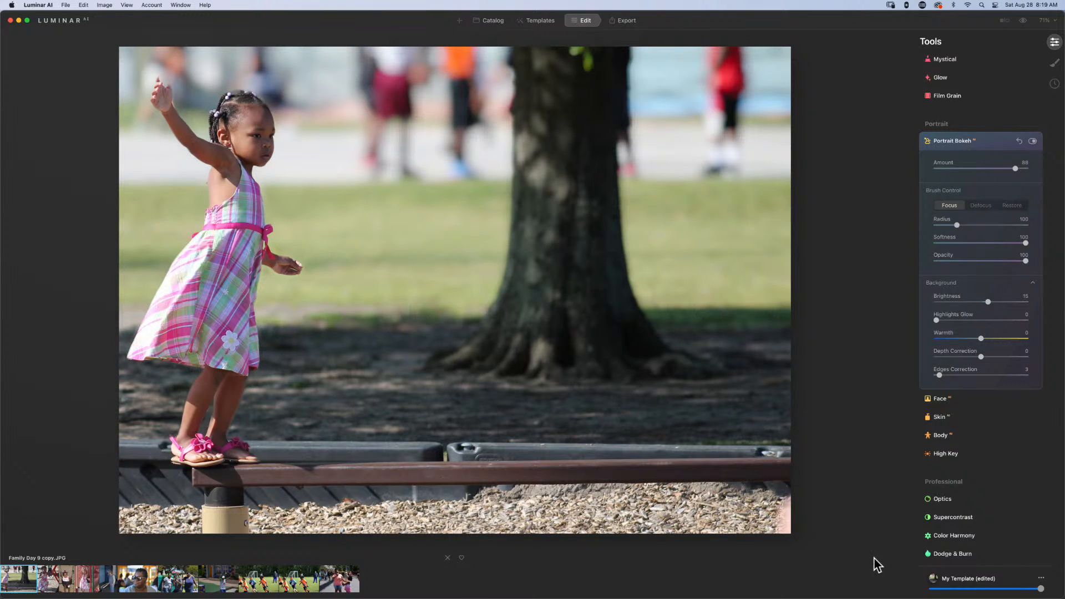
Switch to the photo Family Day 12 copy.JPG, look through the album, and set this photo's Portrait Bokeh amount to about 68.
click(48, 580)
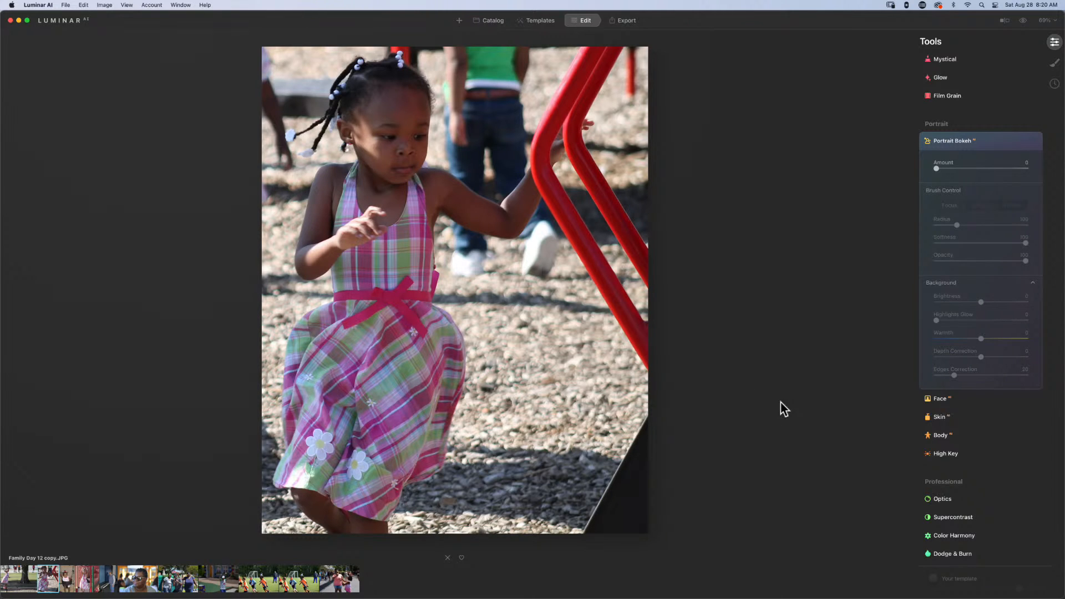
click(484, 22)
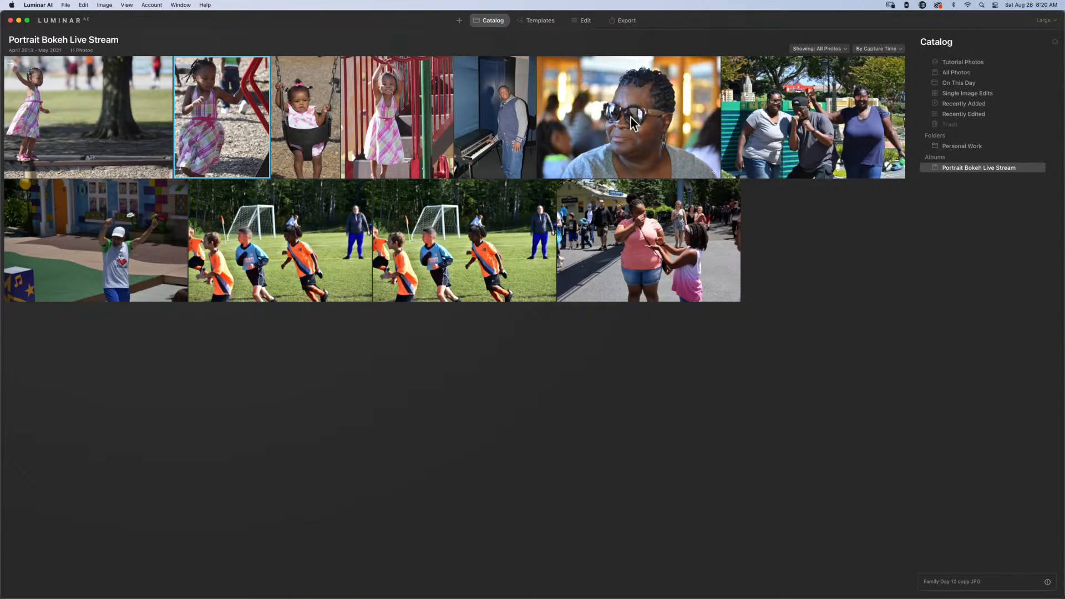
click(579, 21)
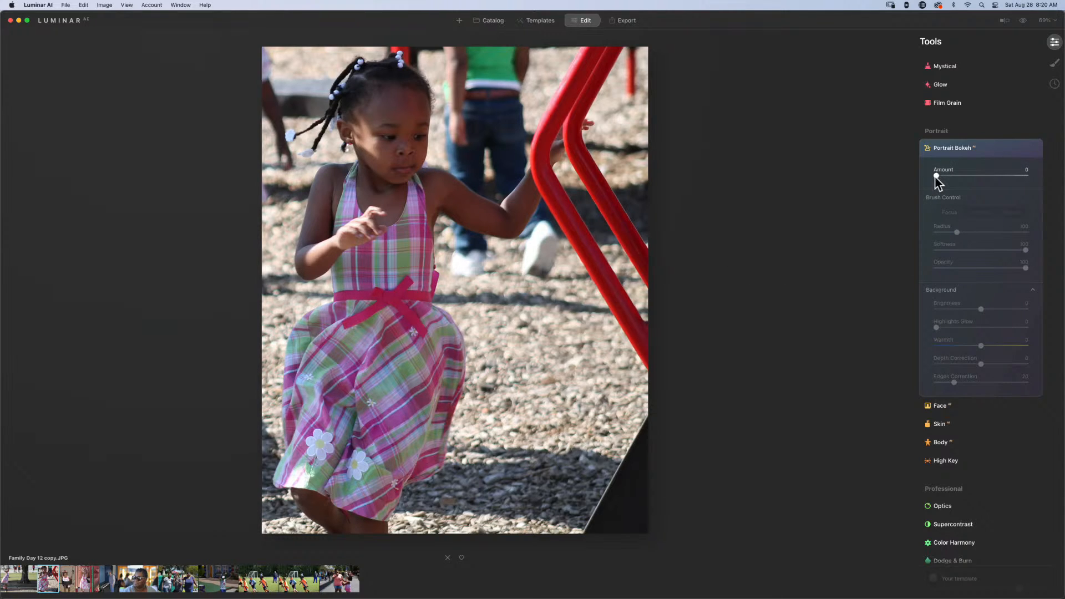
drag(936, 176, 1000, 175)
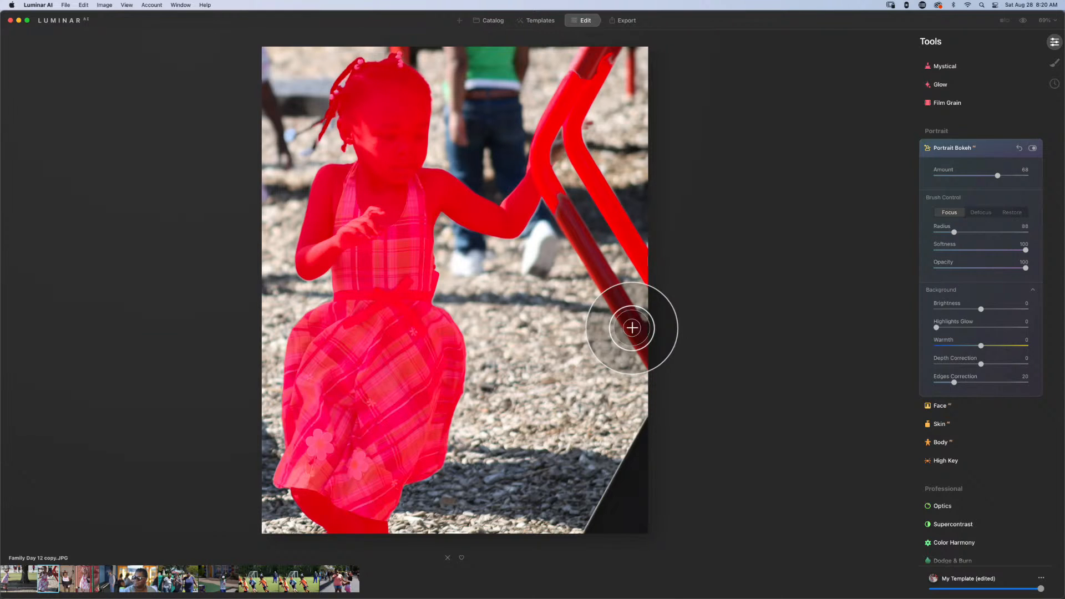
Reduce the Focus brush radius to 52 and paint the red playground bar beside the girl into focus.
key(bracketleft)
key(bracketleft)
key(bracketleft)
key(bracketleft)
key(bracketleft)
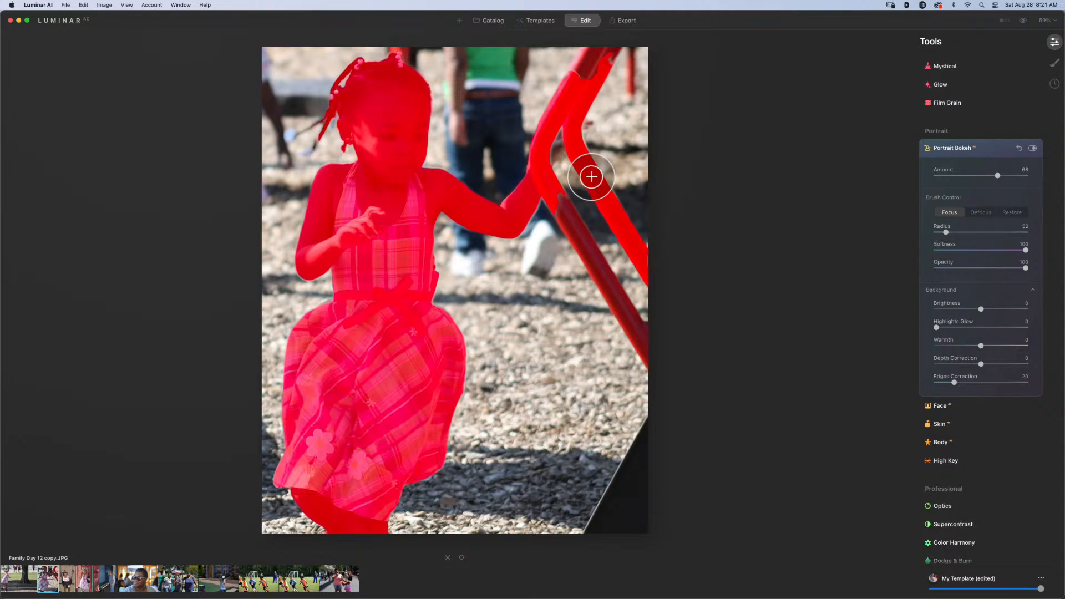
mouse_move(649, 259)
mouse_down()
mouse_move(554, 228)
mouse_move(637, 361)
mouse_move(653, 354)
mouse_move(618, 302)
mouse_up()
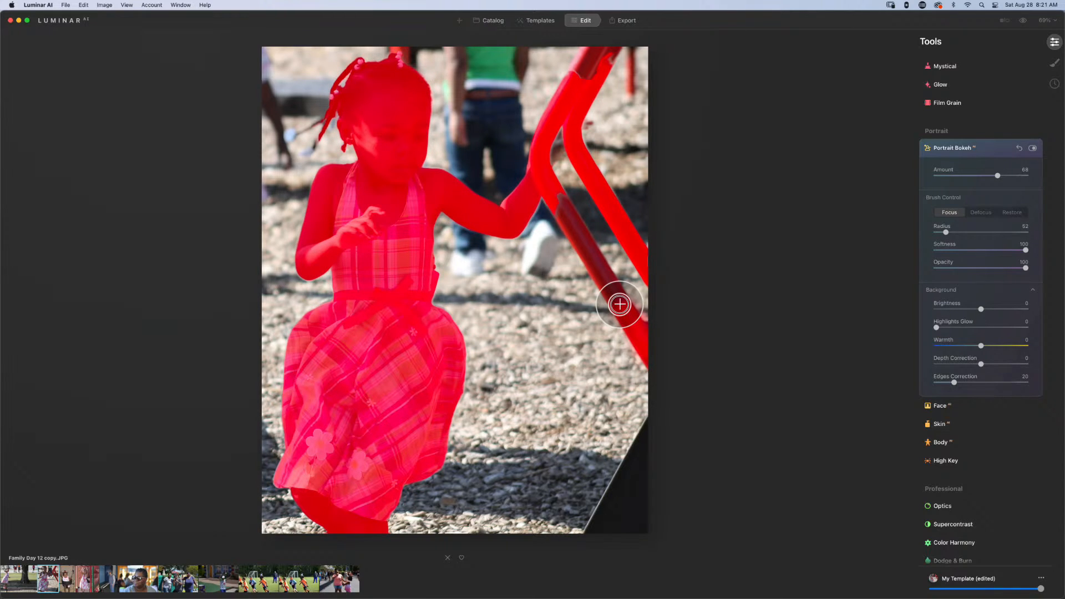
key(bracketleft)
key(bracketleft)
key(bracketright)
key(bracketright)
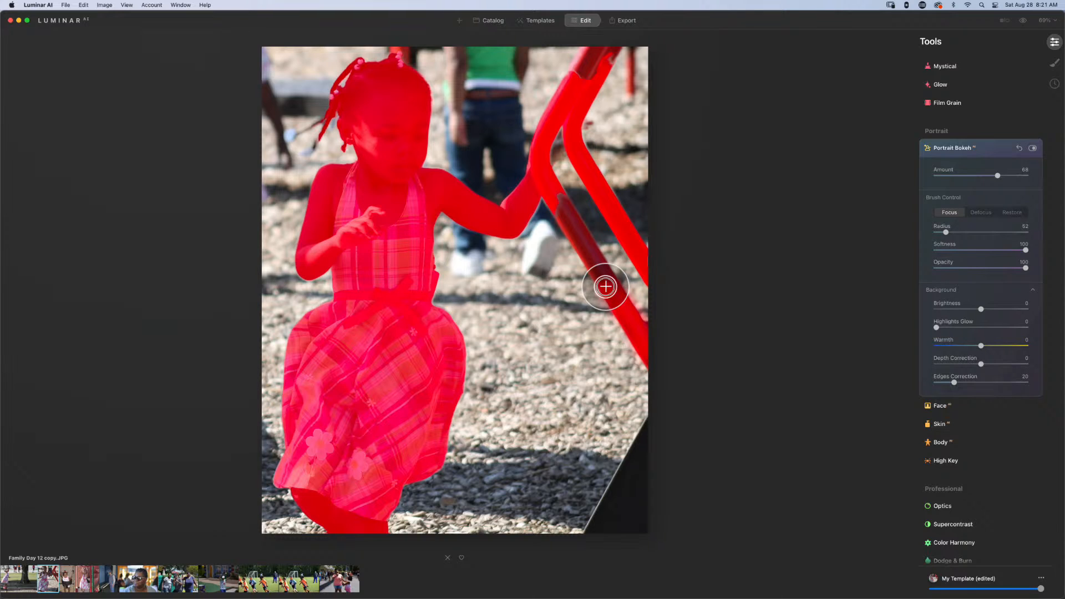
drag(602, 267, 564, 211)
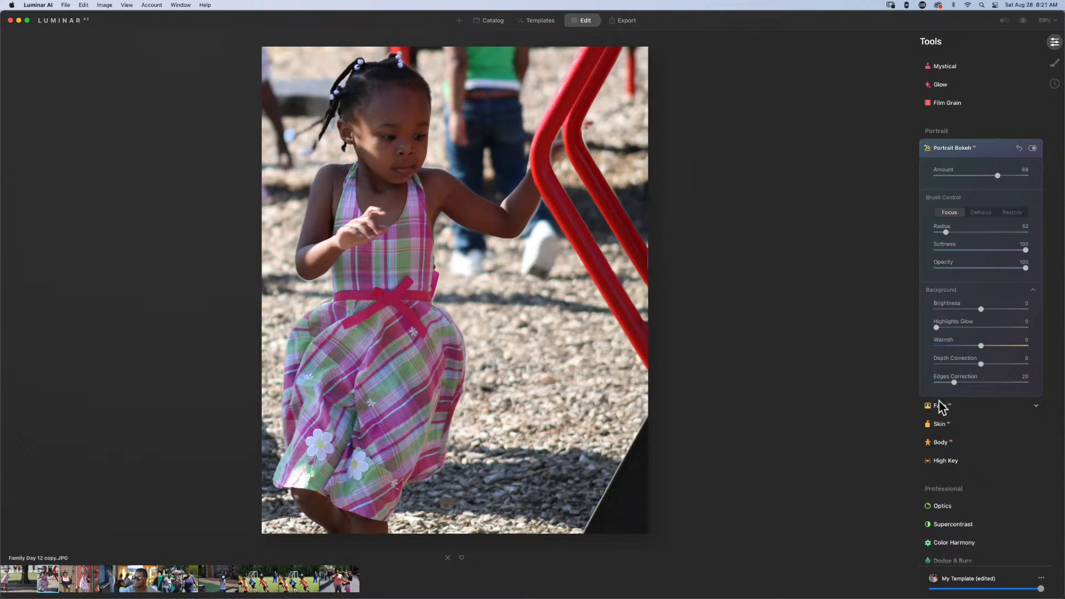
Try lower and higher Edges Correction values, including 61, and set it to 0.
drag(953, 382, 943, 383)
drag(944, 383, 993, 384)
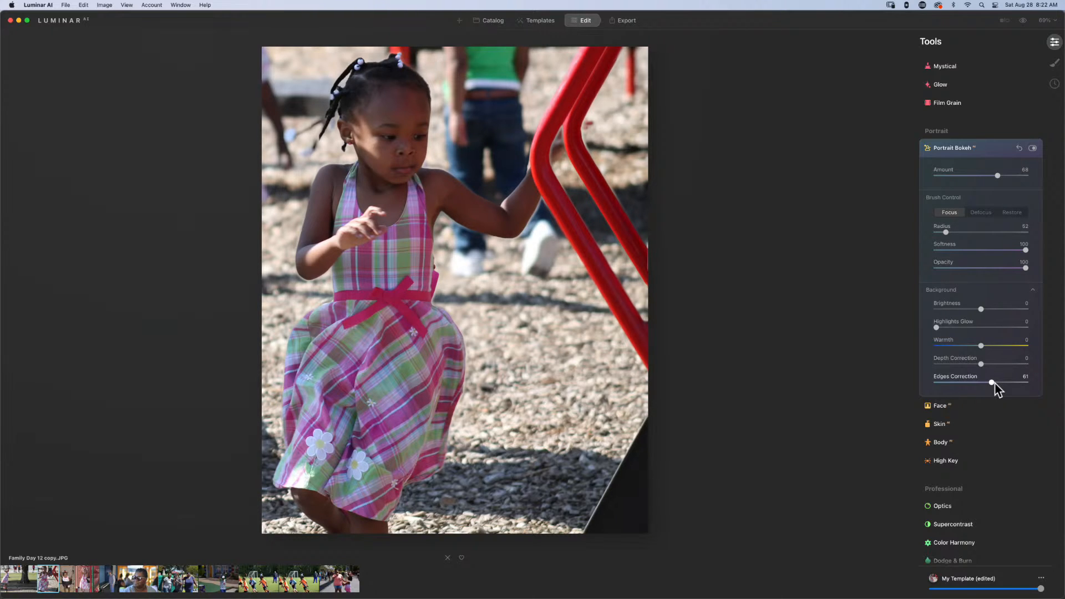
drag(992, 383, 1011, 383)
drag(1010, 382, 926, 386)
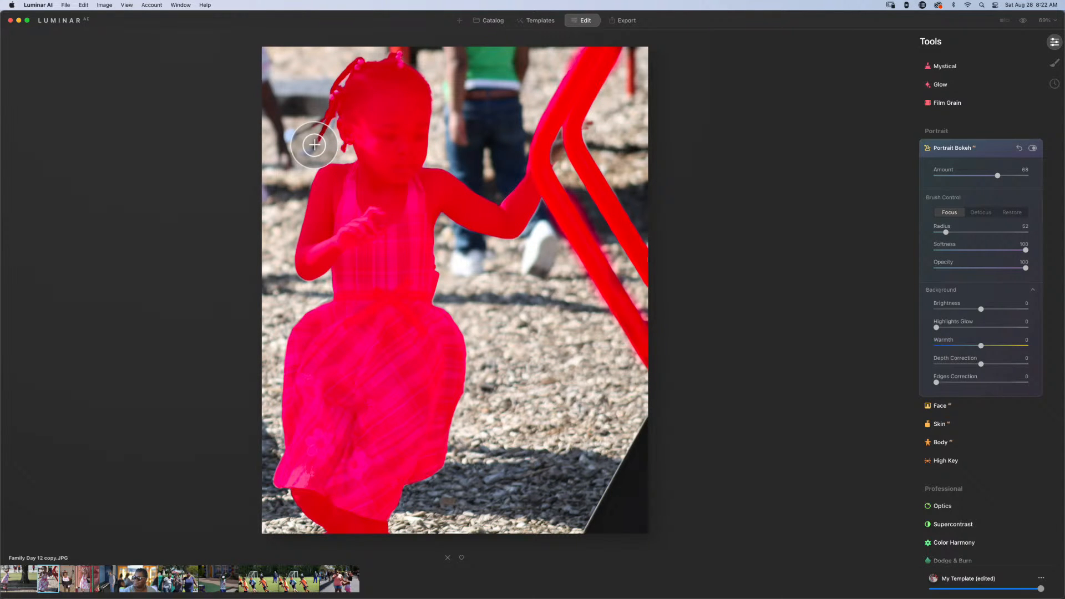
Paint the girl's loose braids and their white hair clips into focus.
key(super+equal)
key(super+equal)
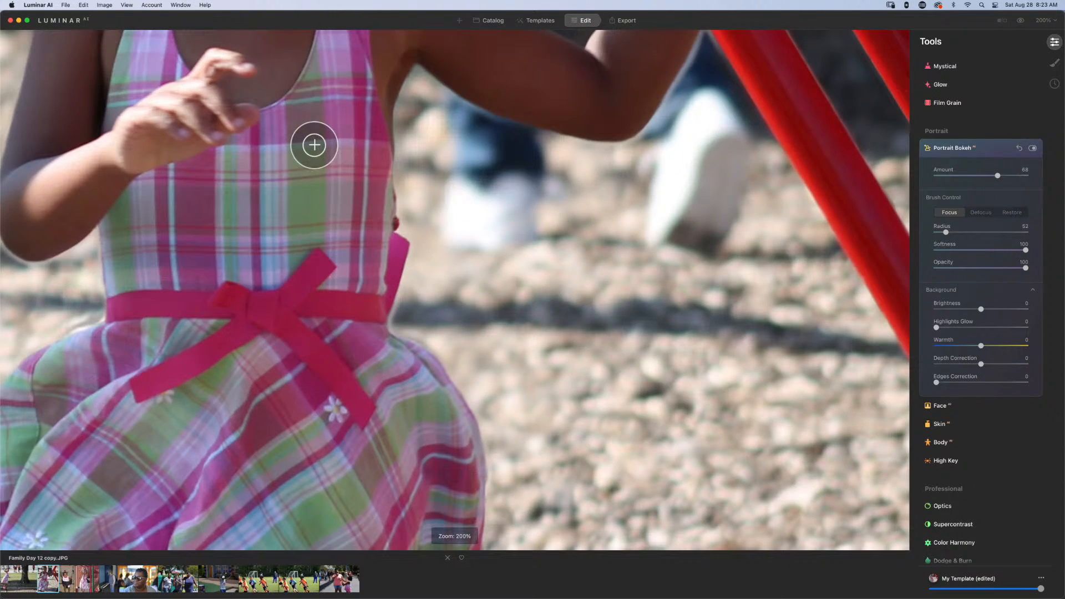
key(space)
drag(258, 90, 380, 403)
drag(193, 141, 451, 184)
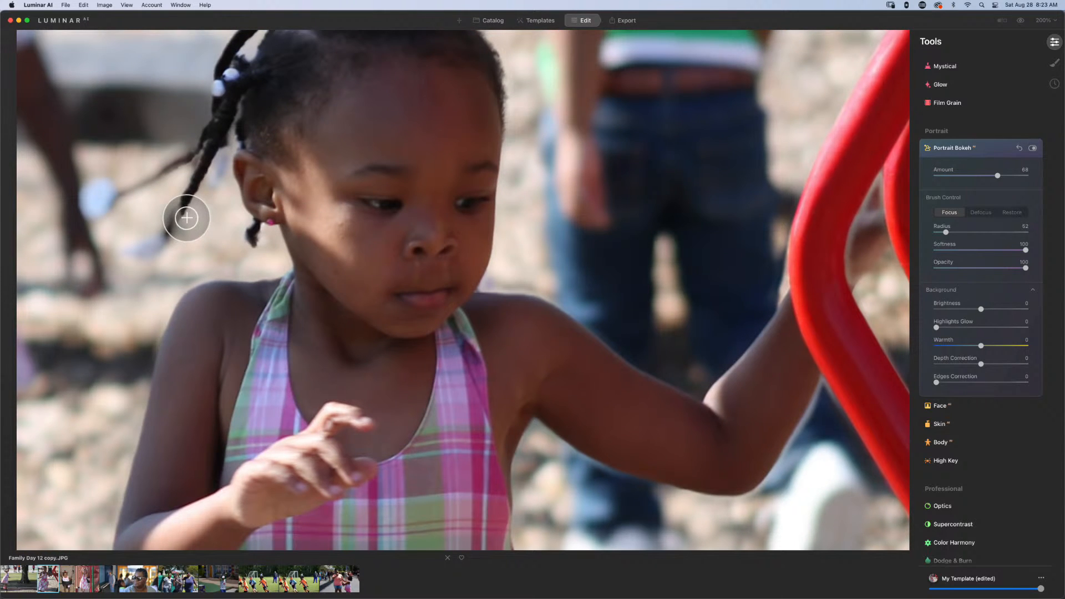
key(super+equal)
key(super+equal)
key(super+equal)
key(space)
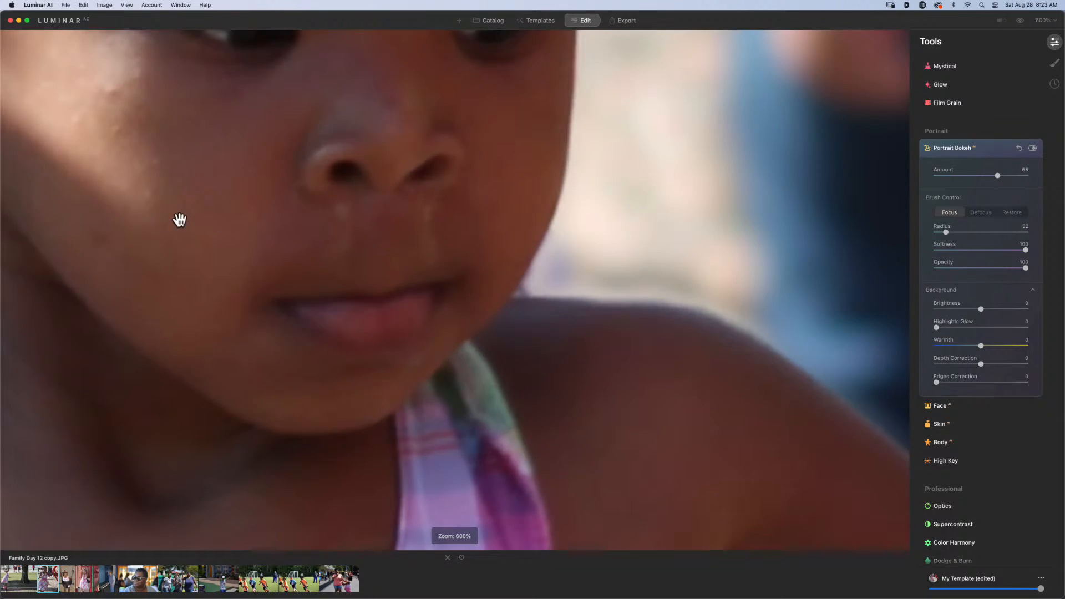
mouse_move(178, 219)
mouse_down()
mouse_move(526, 220)
mouse_move(699, 235)
mouse_up()
drag(433, 221, 716, 235)
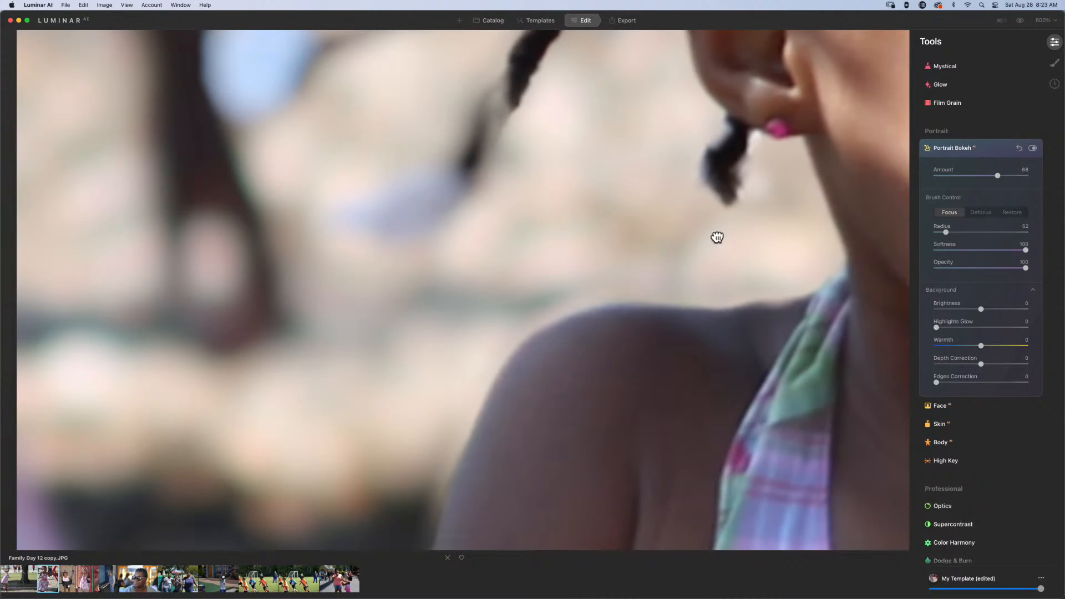
mouse_move(522, 137)
mouse_down()
mouse_move(495, 115)
mouse_move(484, 141)
mouse_move(491, 100)
mouse_move(460, 177)
mouse_move(433, 196)
mouse_move(419, 193)
mouse_move(429, 184)
mouse_move(338, 211)
mouse_move(390, 213)
mouse_move(433, 195)
mouse_move(389, 226)
mouse_move(456, 195)
mouse_move(387, 229)
mouse_move(334, 222)
mouse_move(458, 177)
mouse_move(409, 206)
mouse_move(428, 199)
mouse_move(463, 166)
mouse_move(448, 159)
mouse_move(592, 303)
mouse_move(523, 130)
mouse_move(421, 192)
mouse_move(315, 233)
mouse_move(265, 291)
mouse_move(293, 205)
mouse_move(242, 208)
mouse_move(212, 231)
mouse_move(267, 215)
mouse_move(270, 227)
mouse_move(277, 203)
mouse_move(254, 213)
mouse_move(275, 203)
mouse_move(299, 224)
mouse_move(227, 231)
mouse_move(245, 236)
mouse_move(228, 264)
mouse_move(280, 282)
mouse_move(245, 290)
mouse_move(214, 254)
mouse_move(228, 283)
mouse_move(278, 280)
mouse_move(214, 231)
mouse_move(225, 276)
mouse_move(271, 281)
mouse_move(228, 295)
mouse_move(269, 281)
mouse_move(284, 247)
mouse_up()
scroll(345, 119, up, 5)
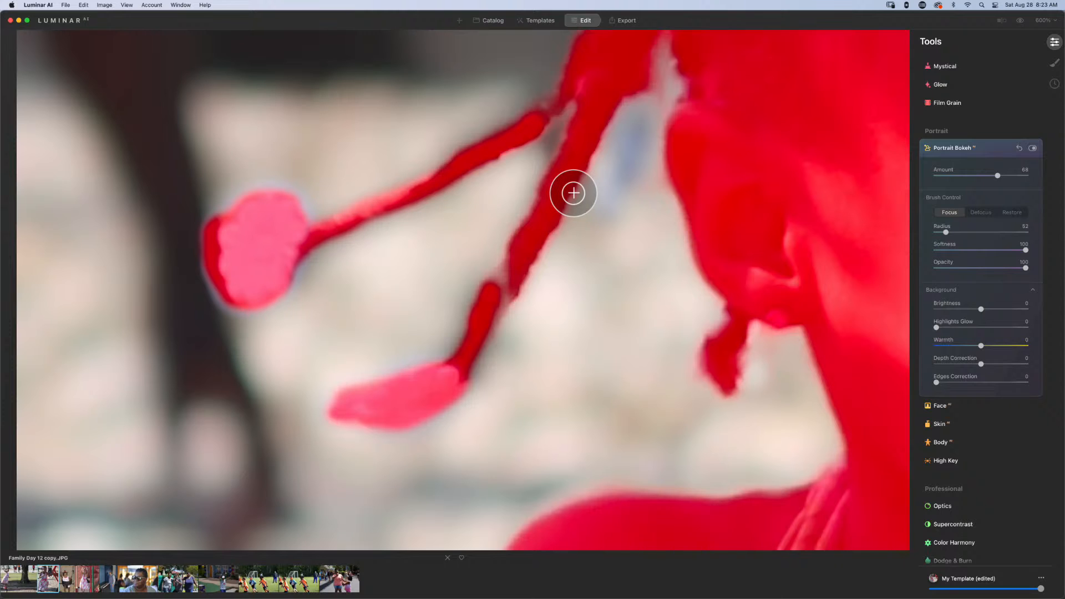
key(super+minus)
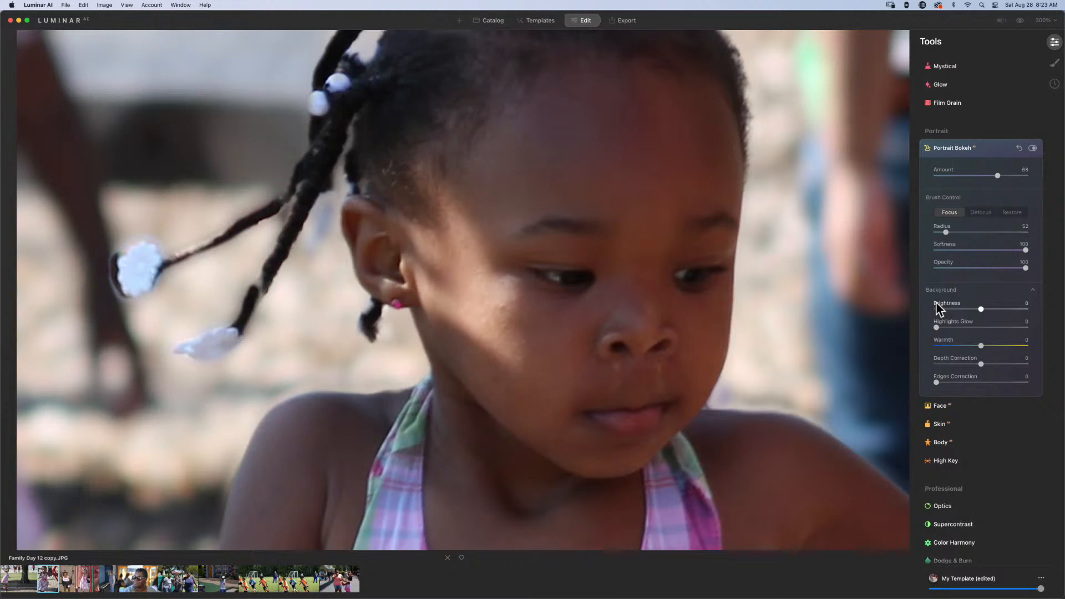
key(super+minus)
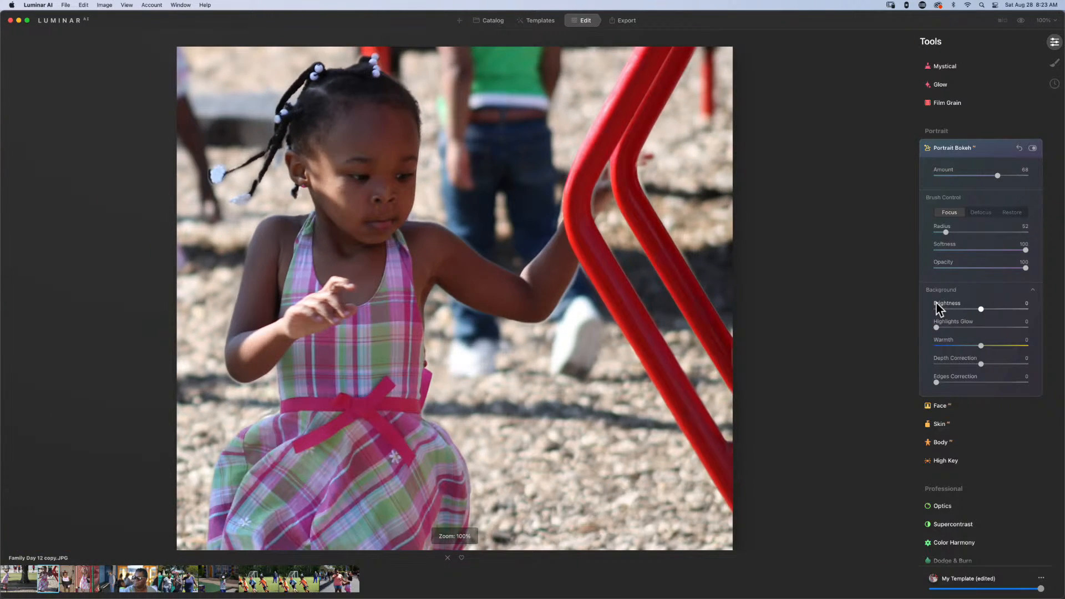
key(super+minus)
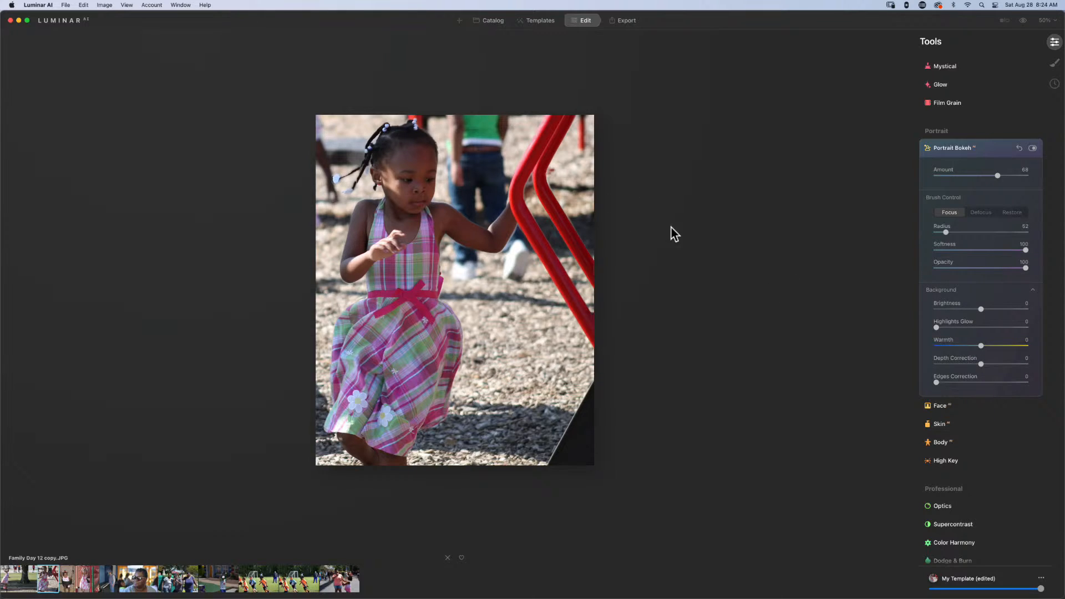
Try Edges Correction at 100 and set it to about 8.
key(super+equal)
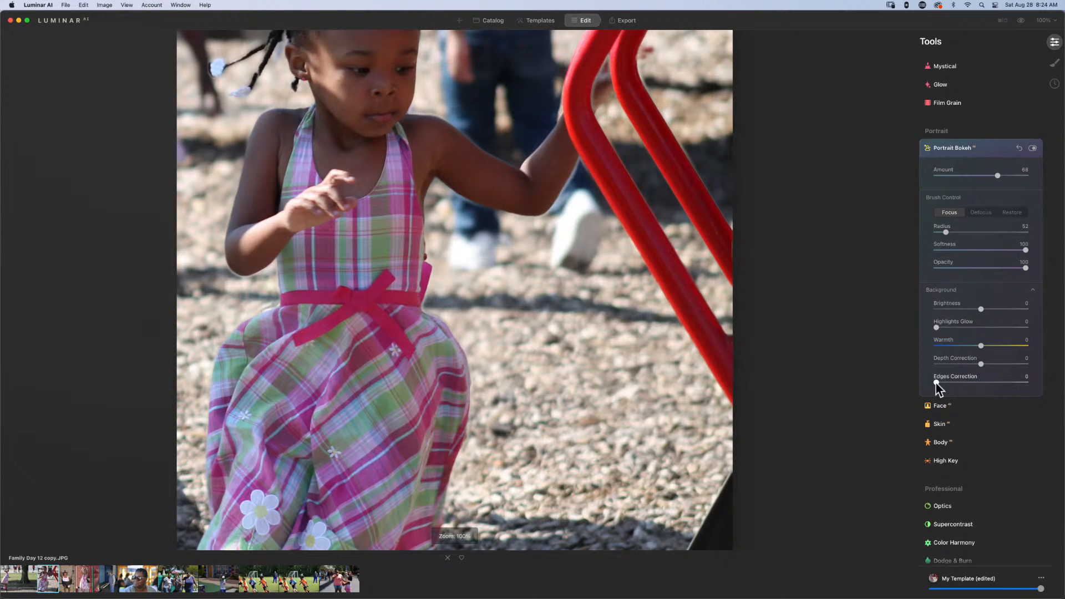
drag(936, 383, 1060, 387)
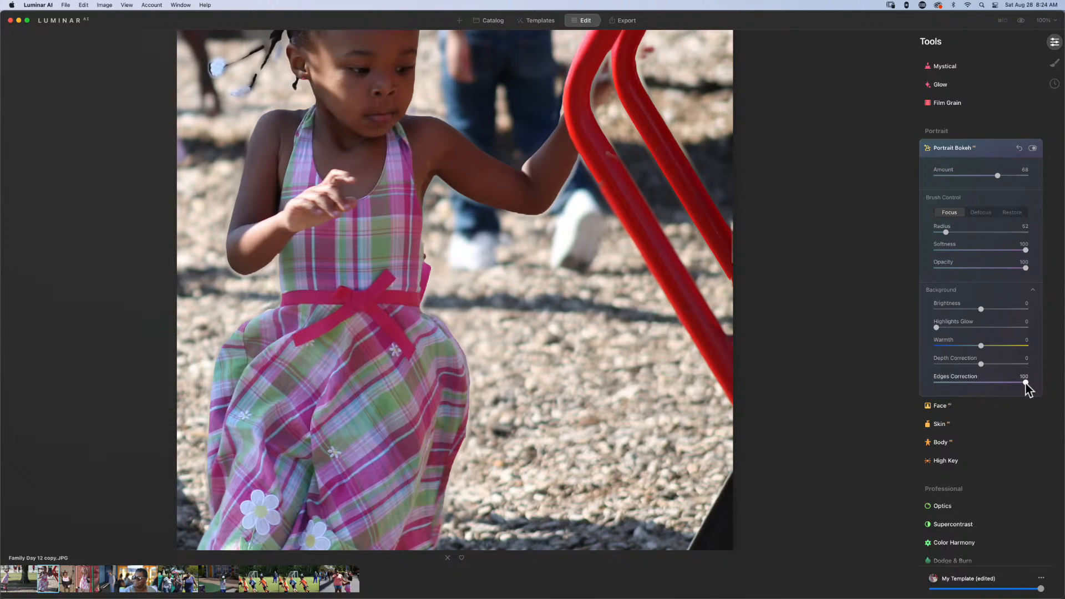
drag(1026, 385, 937, 392)
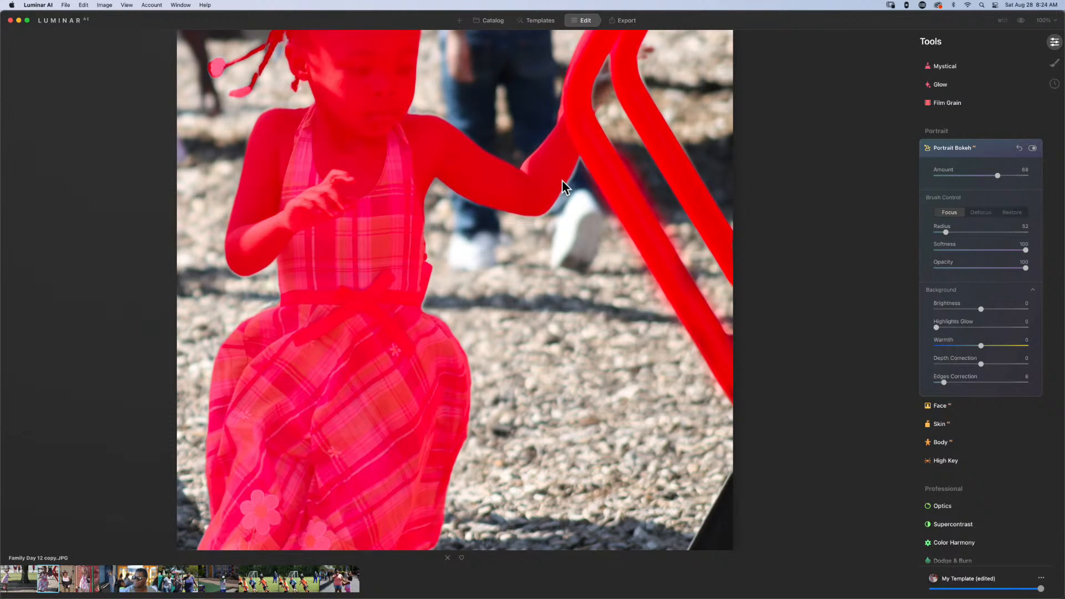
Brush focus along the girl's raised forearm beside the red bar, and compare the photo with Portrait Bokeh off and on.
scroll(561, 180, up, 5)
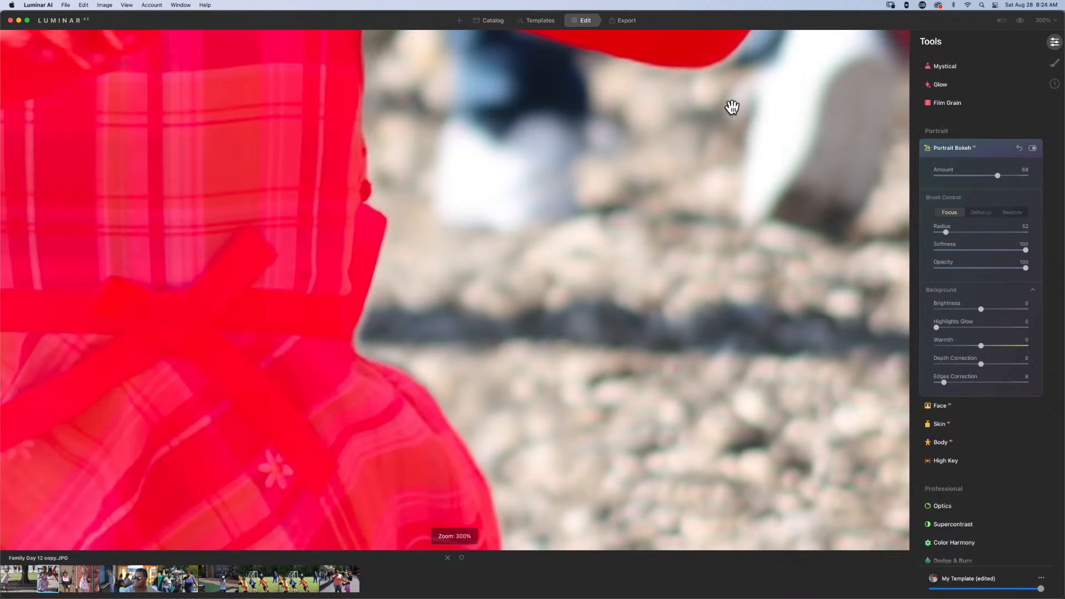
drag(730, 107, 492, 347)
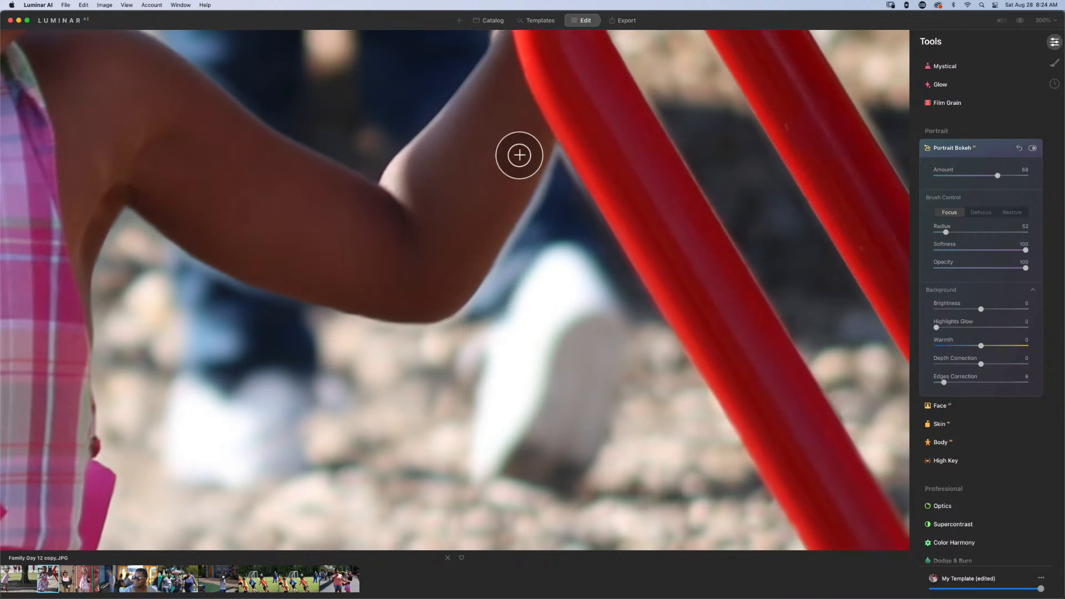
drag(519, 155, 492, 142)
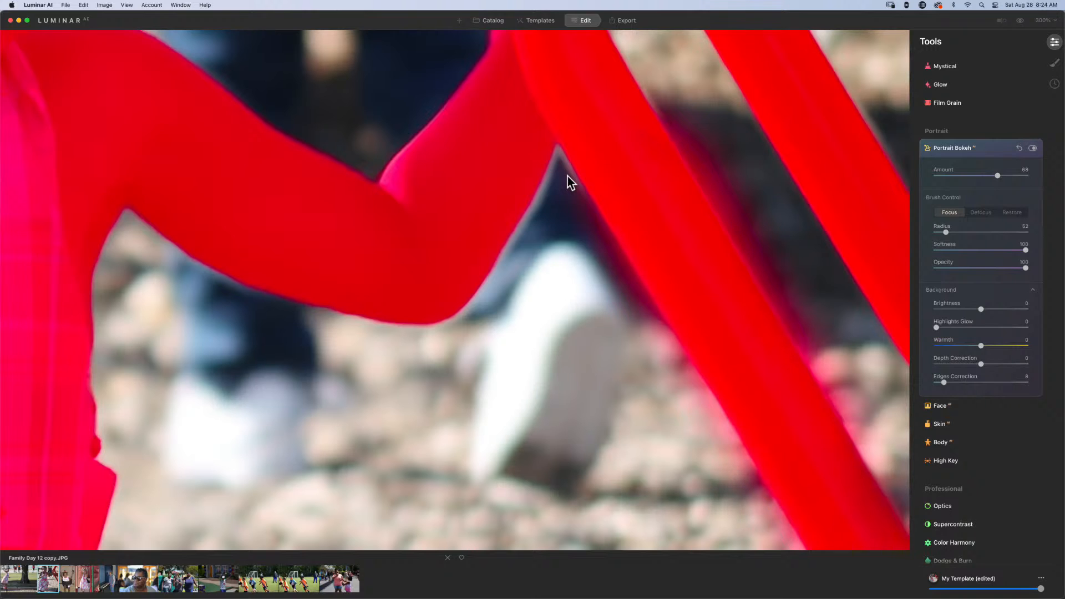
key(super+0)
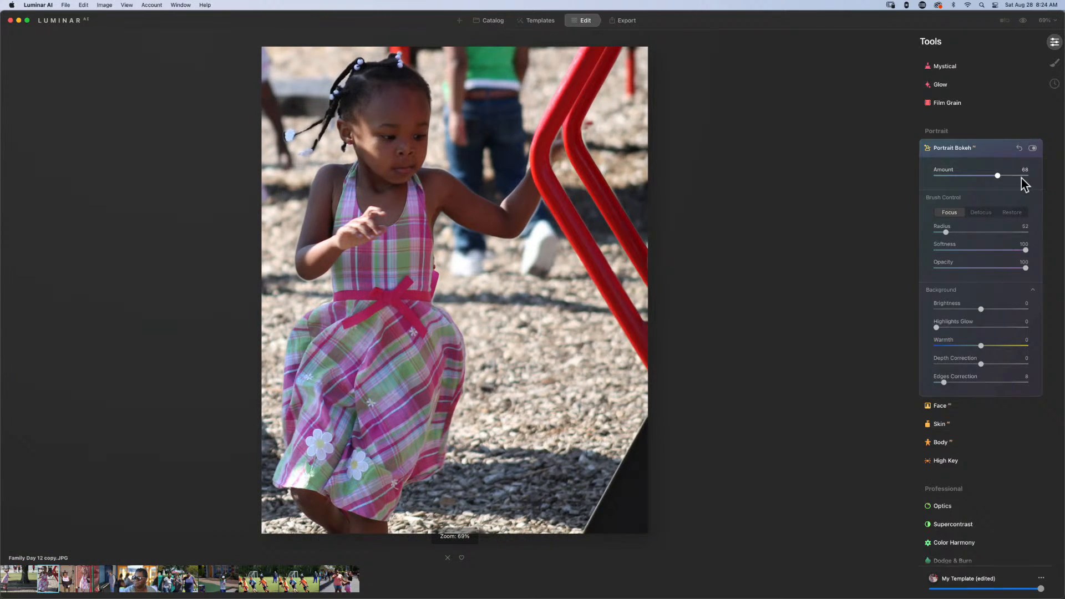
click(1032, 148)
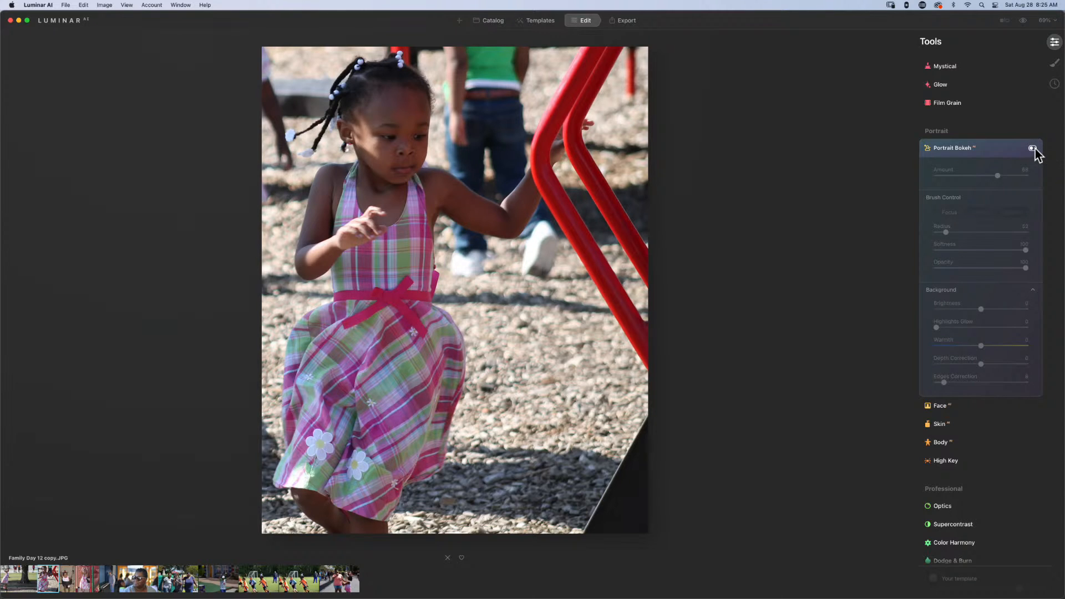
click(1034, 149)
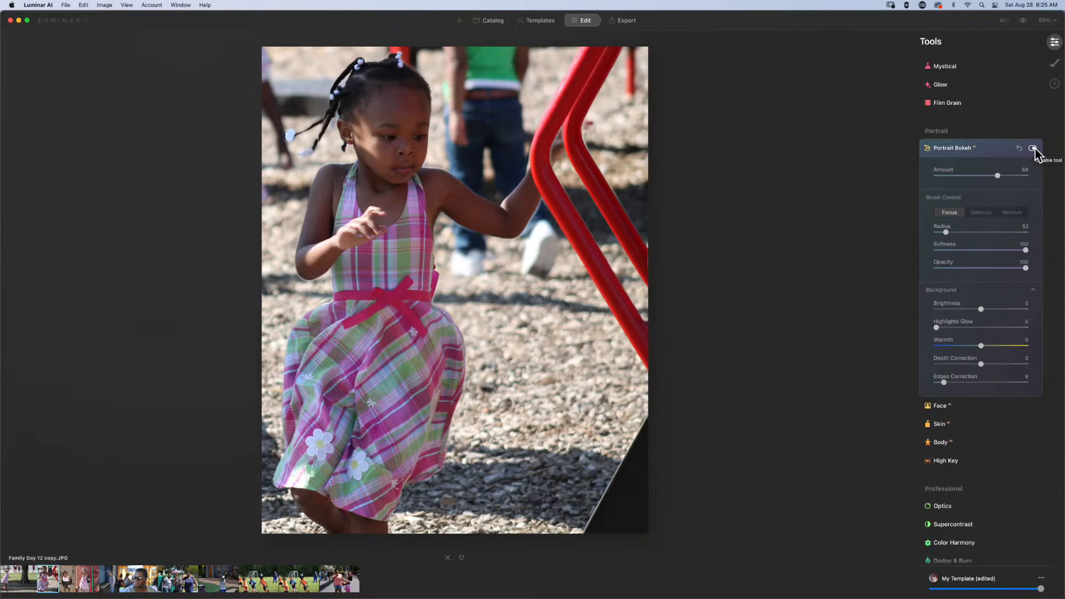
Try the Restore brush along the edge of the girl's raised forearm next to the red bar.
mouse_move(544, 237)
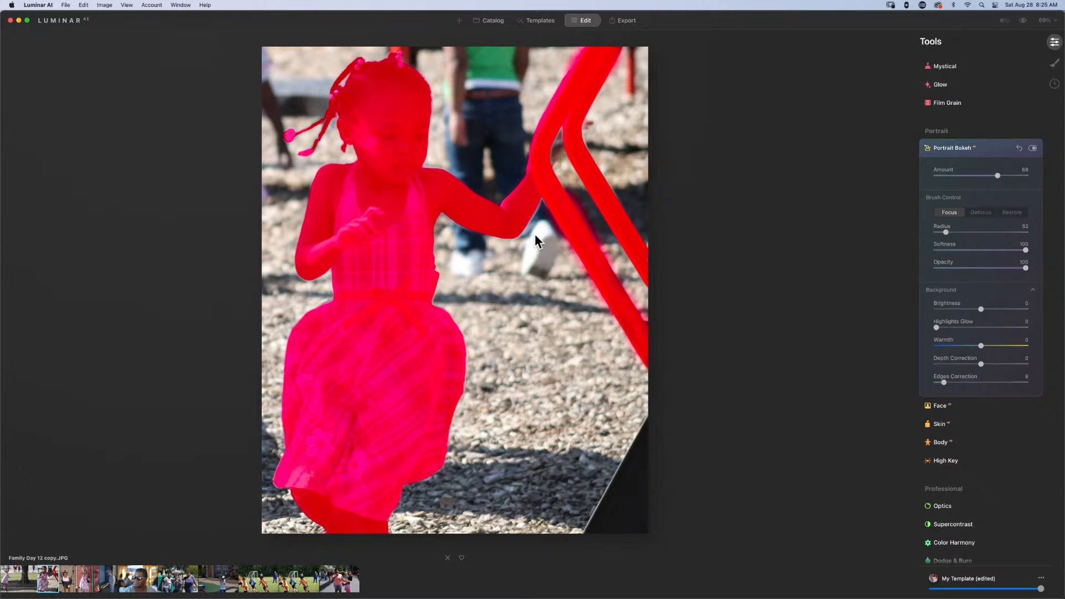
key(super+equal)
key(super+equal)
key(super+equal)
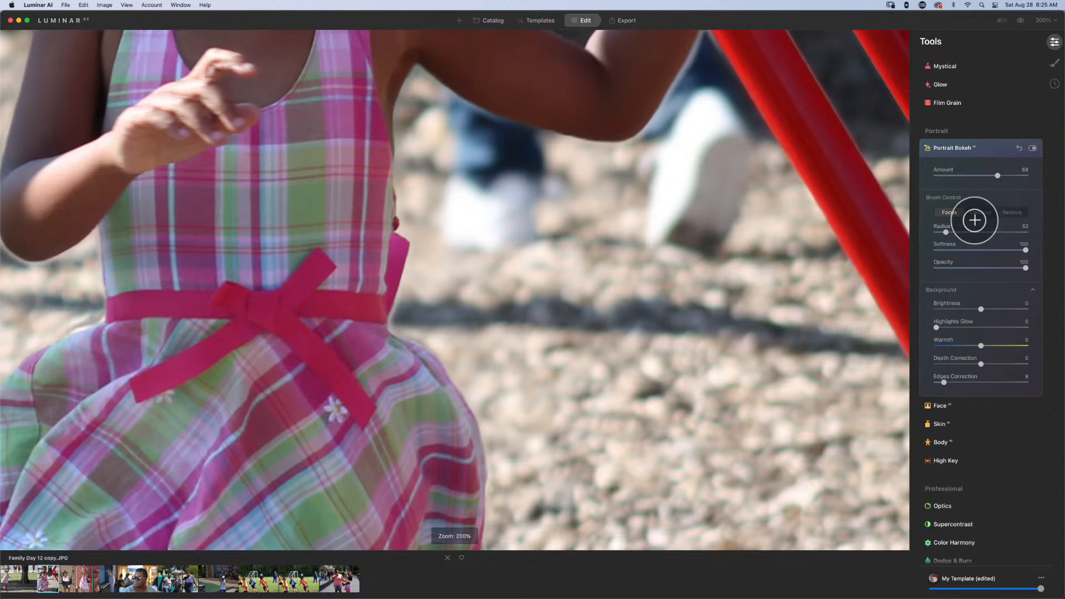
click(1011, 212)
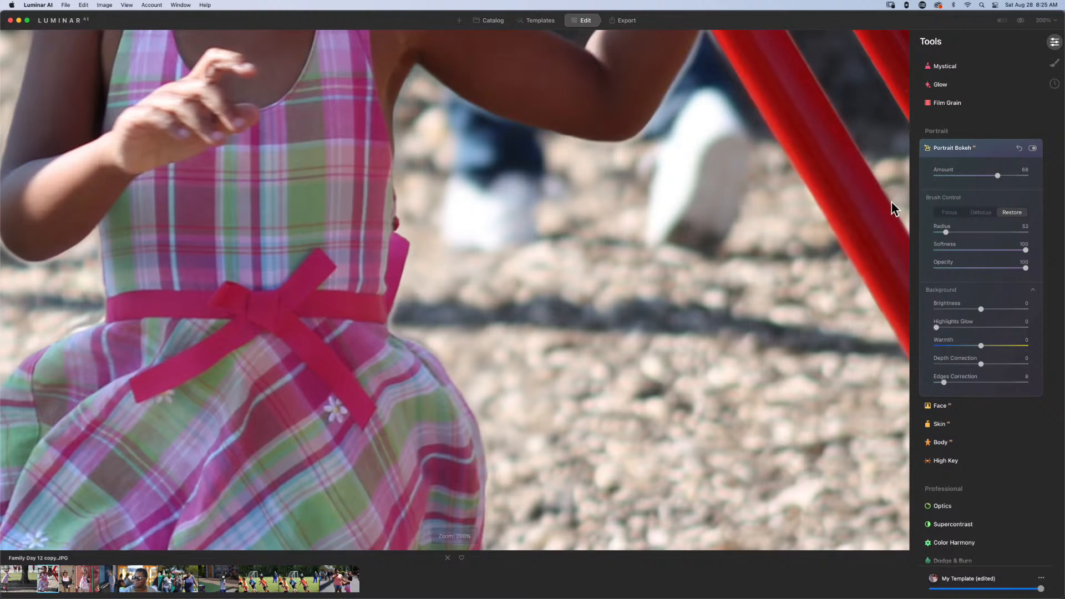
mouse_move(665, 95)
mouse_down()
mouse_move(702, 49)
mouse_move(674, 106)
mouse_move(674, 75)
mouse_up()
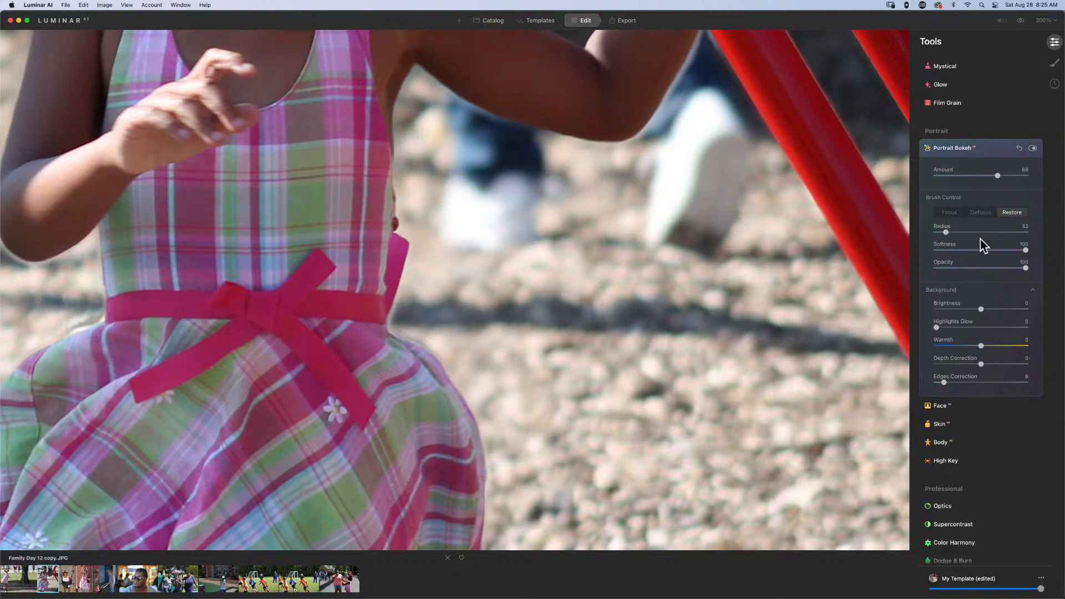
Brush focus along the underside of the girl's raised upper arm, and reduce the Focus brush radius to 28.
click(981, 212)
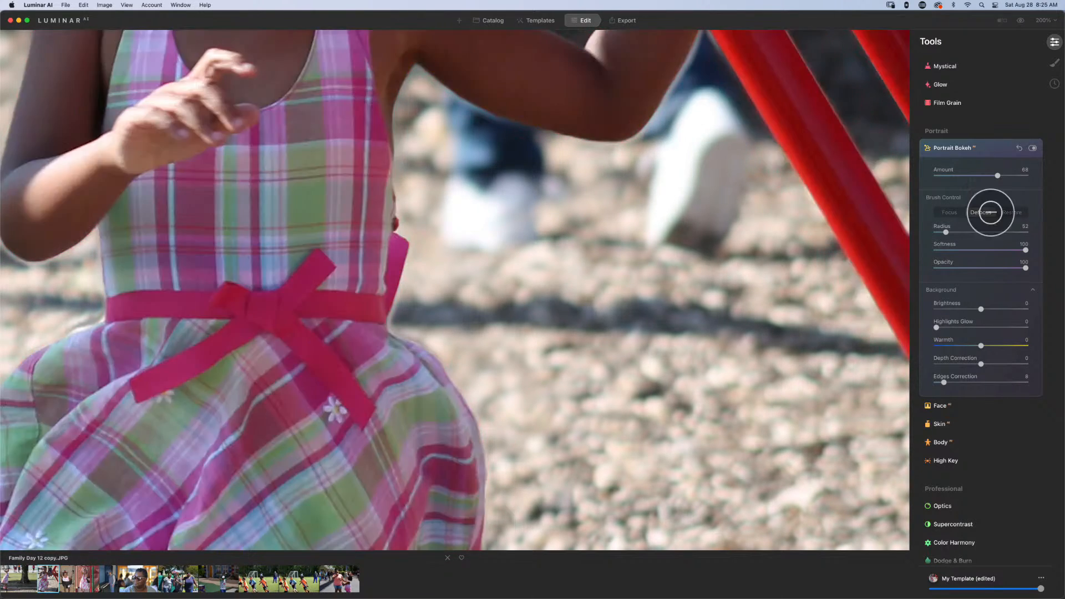
click(949, 212)
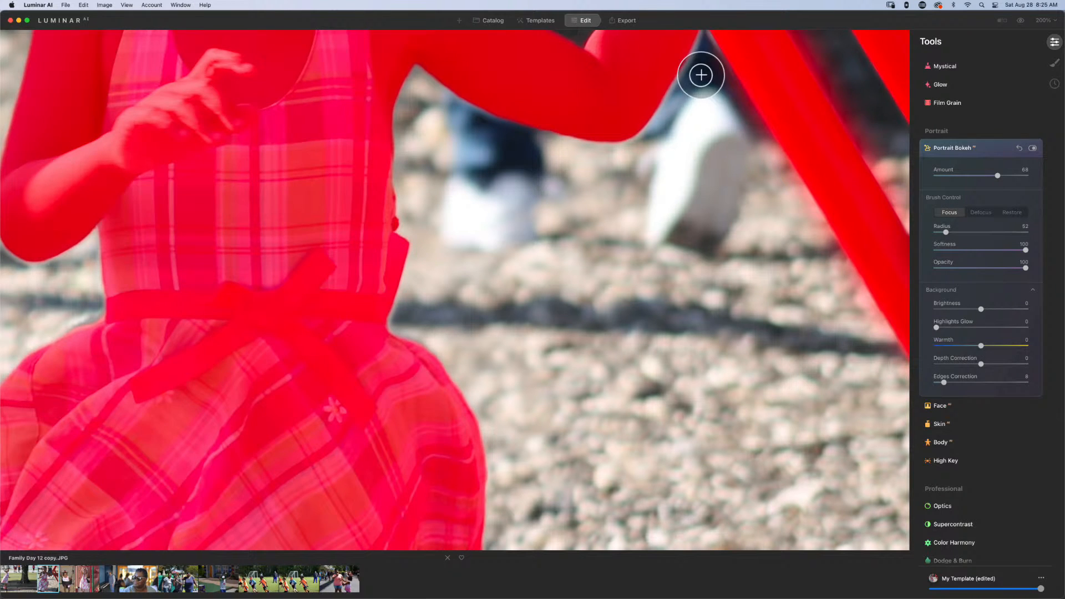
drag(717, 118, 673, 217)
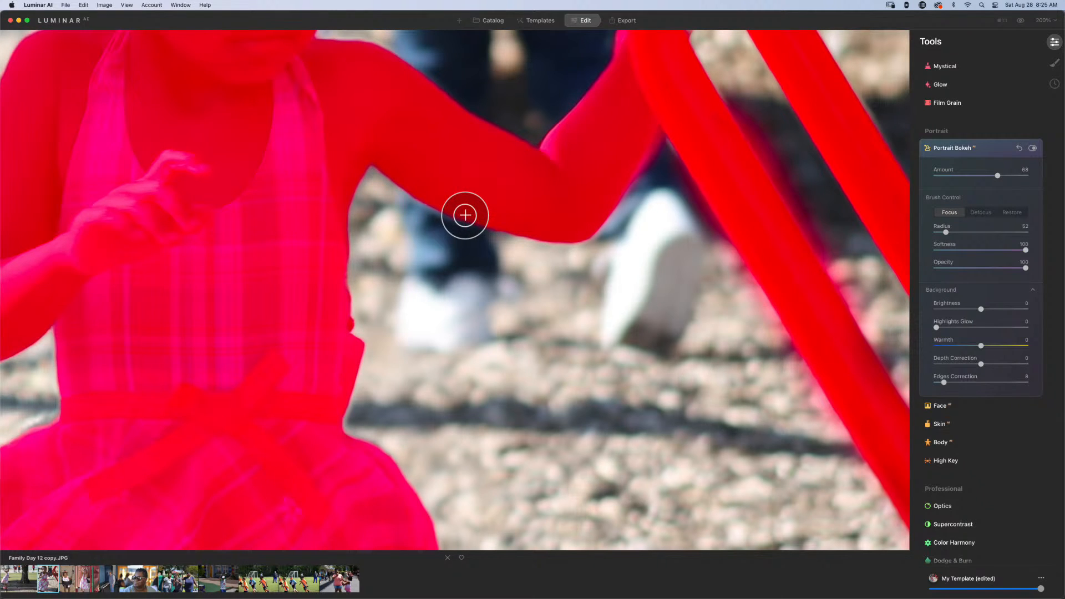
drag(422, 197, 378, 162)
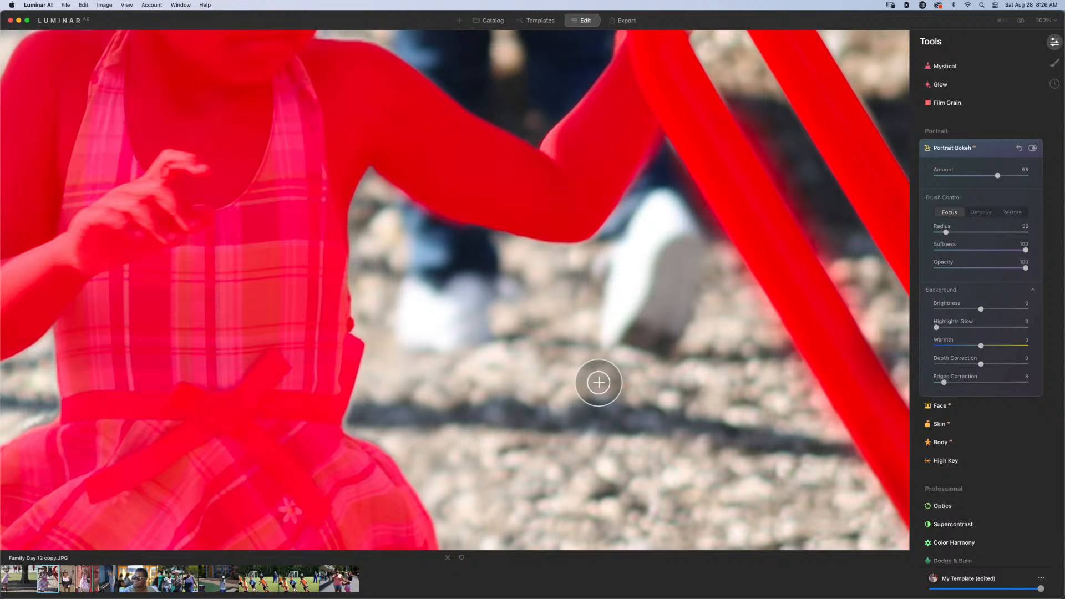
key(super+0)
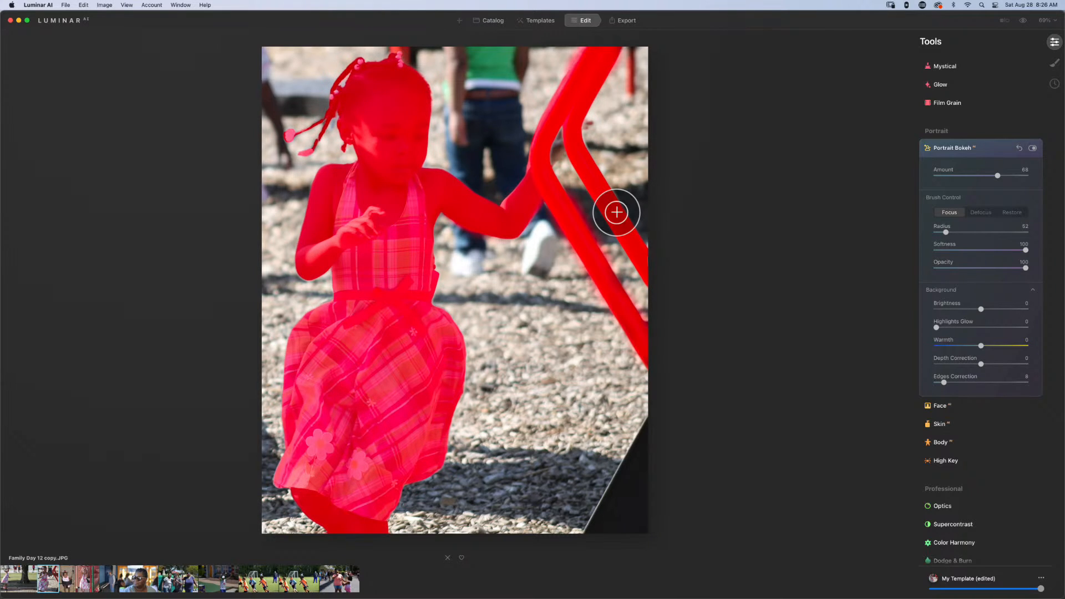
key(bracketleft)
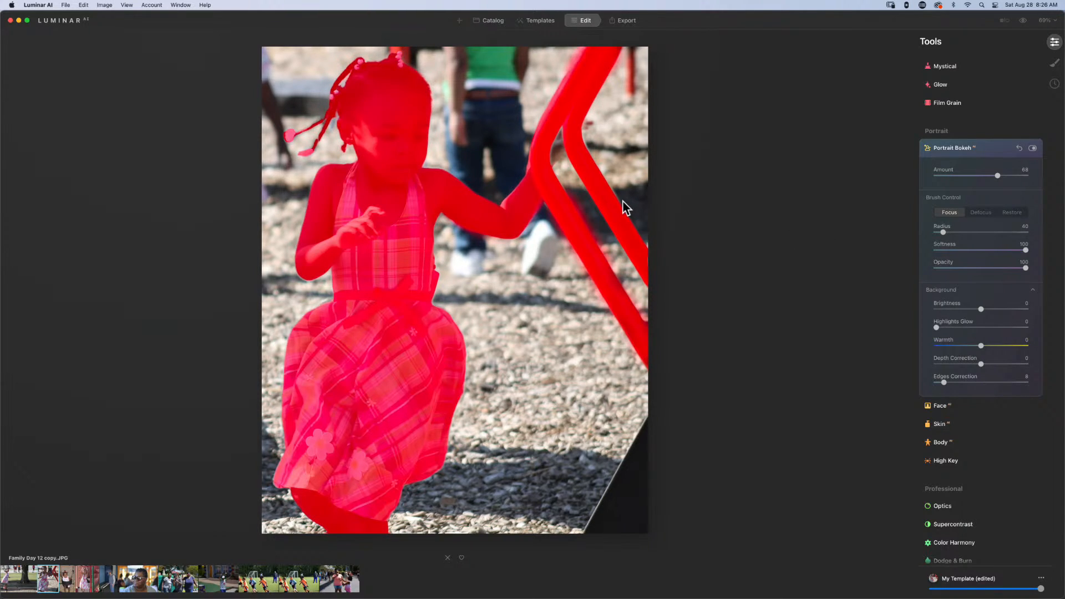
key(bracketleft)
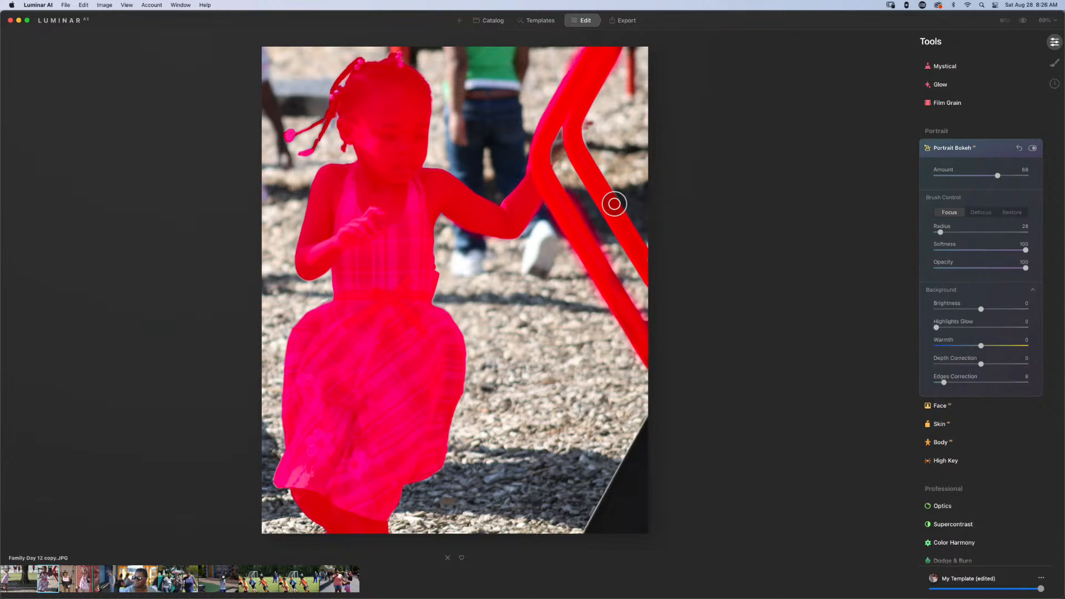
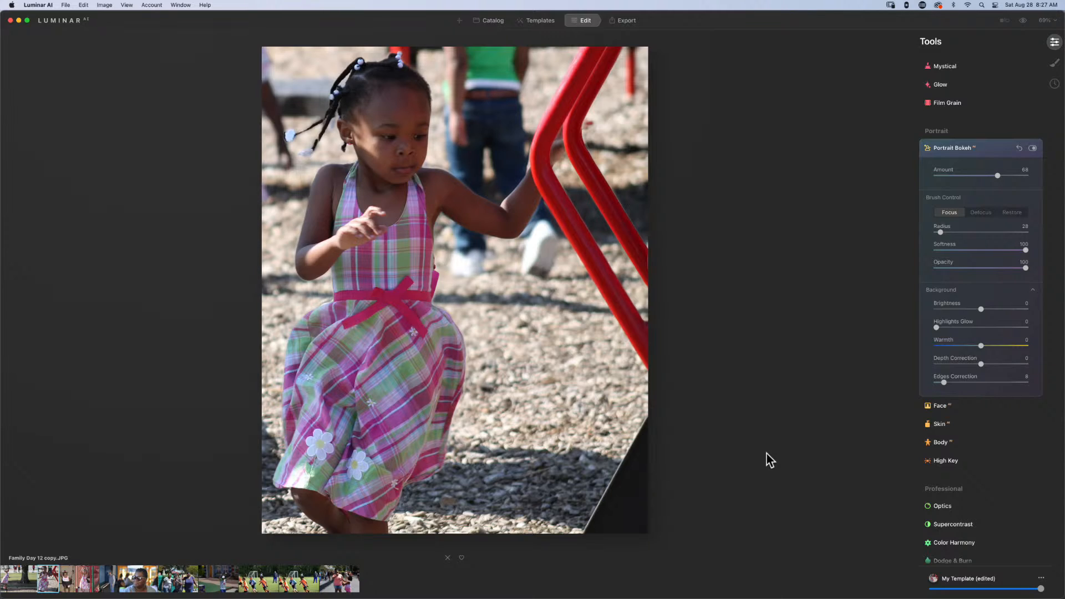
Compare the photo with Portrait Bokeh off and on, try its Amount at 92, and set it to 69.
click(1031, 149)
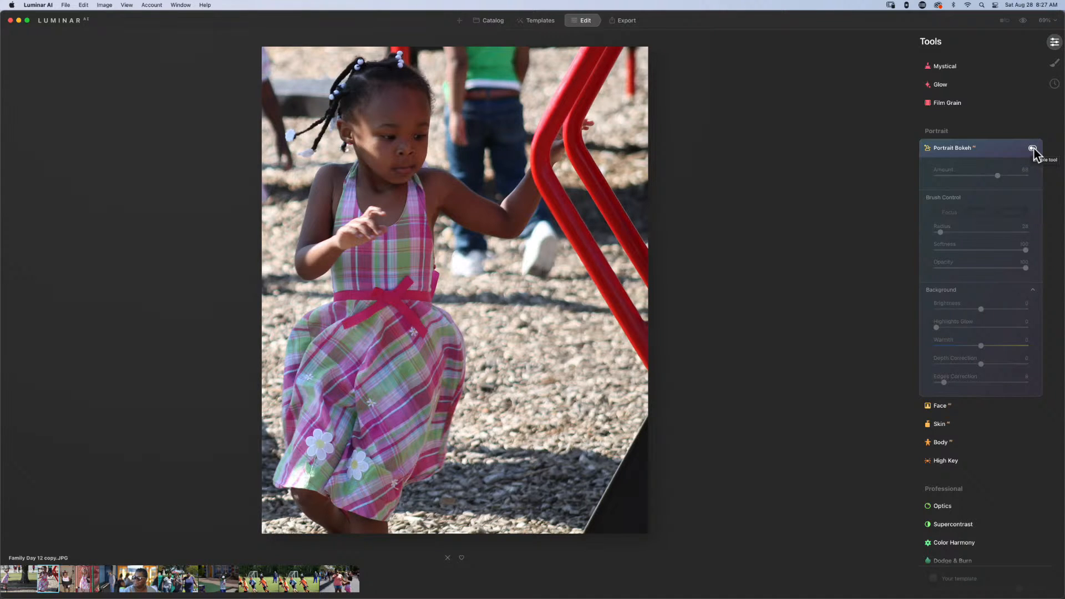
click(1033, 149)
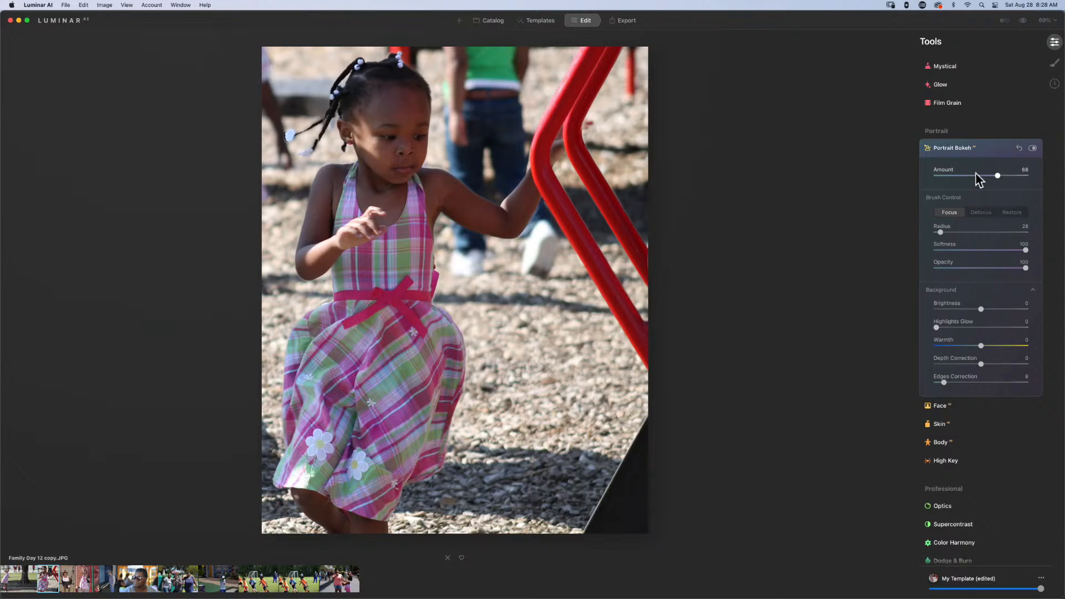
drag(998, 177, 1021, 176)
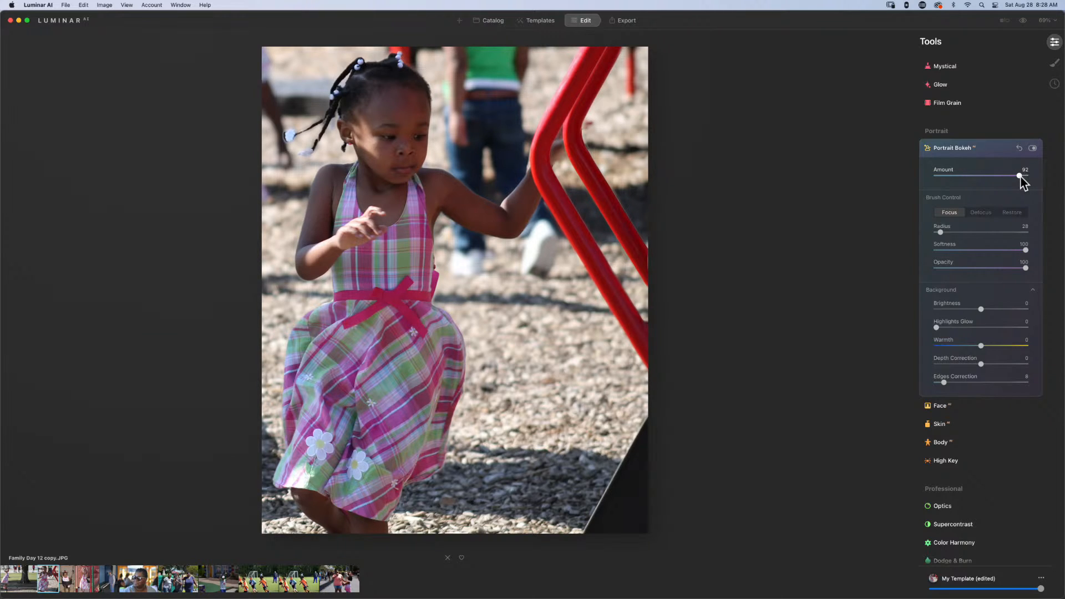
drag(1020, 177, 999, 176)
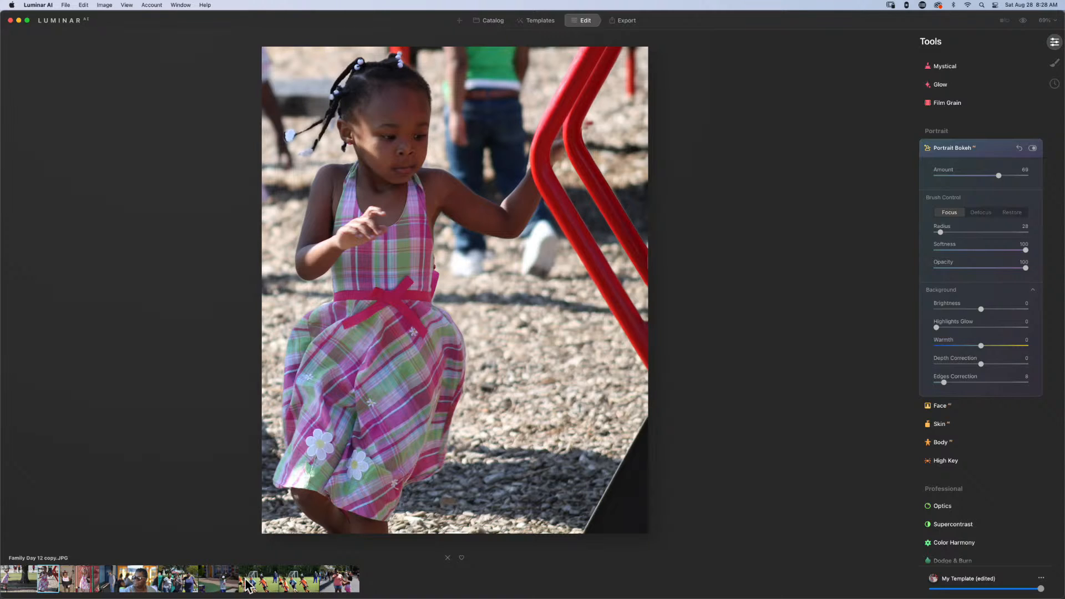
Open Family Day 17 copy.JPG, set the Portrait Bokeh Amount to 60, and brush focus down the girl's dress.
click(87, 582)
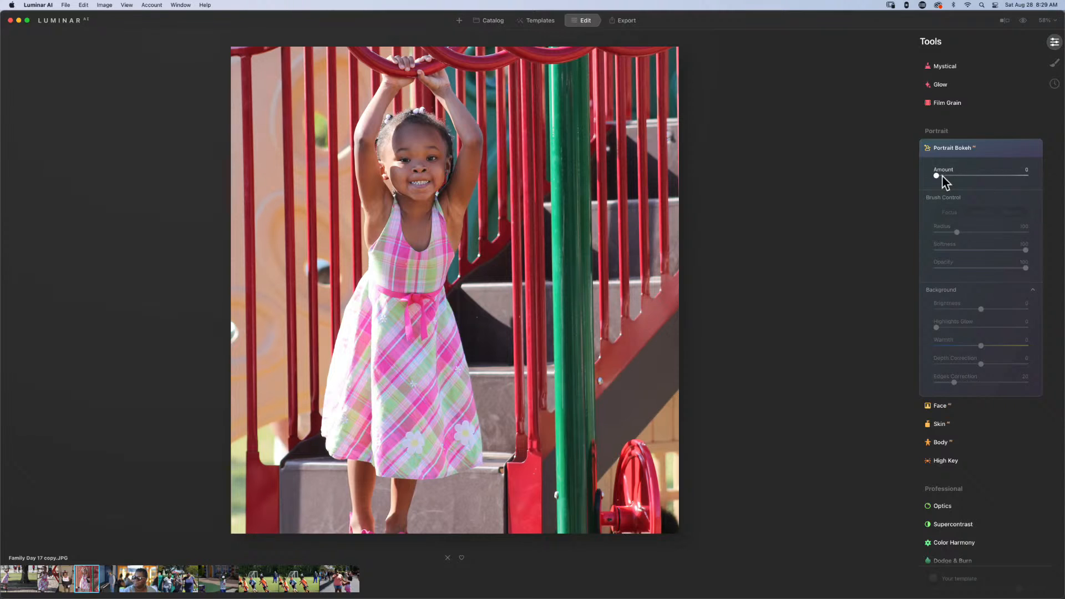
drag(937, 175, 989, 175)
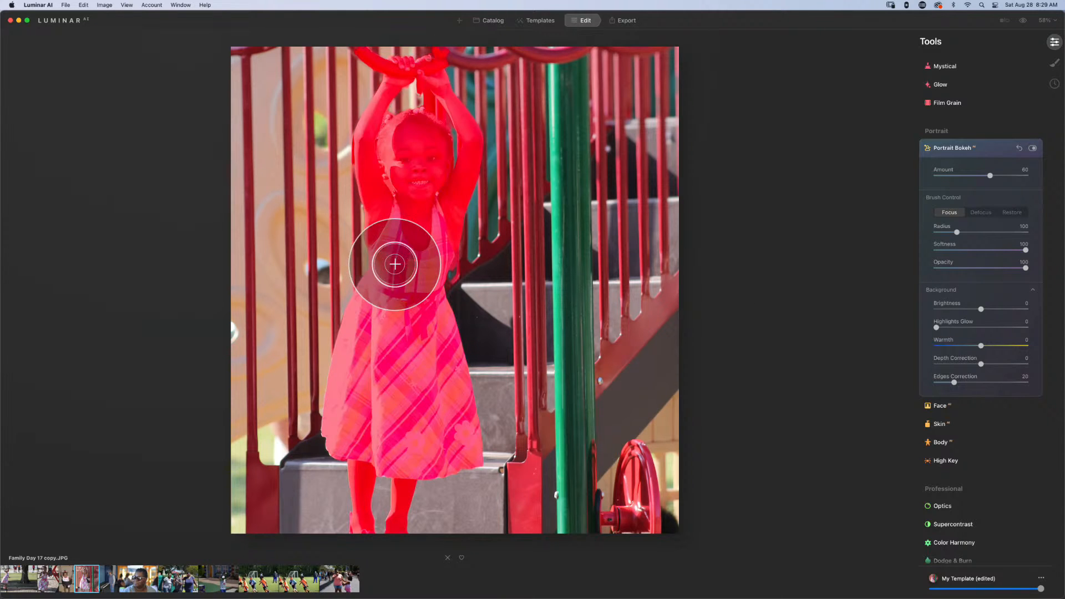
mouse_move(395, 265)
mouse_down()
mouse_move(416, 180)
mouse_move(407, 430)
mouse_up()
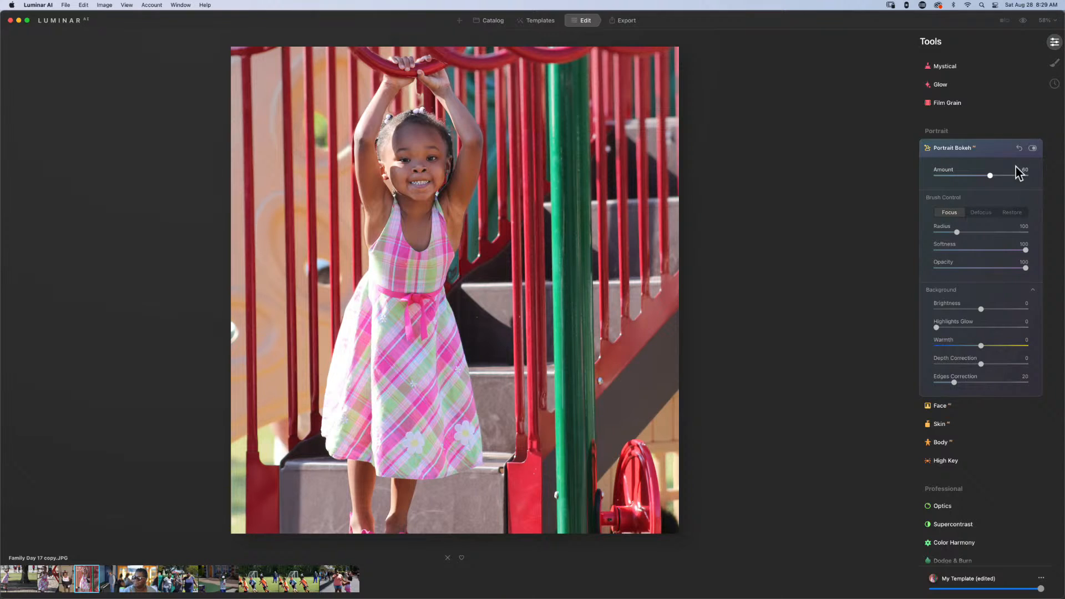
Raise the Portrait Bokeh Amount to 78 and set its background Depth Correction to -33.
drag(990, 176, 1007, 178)
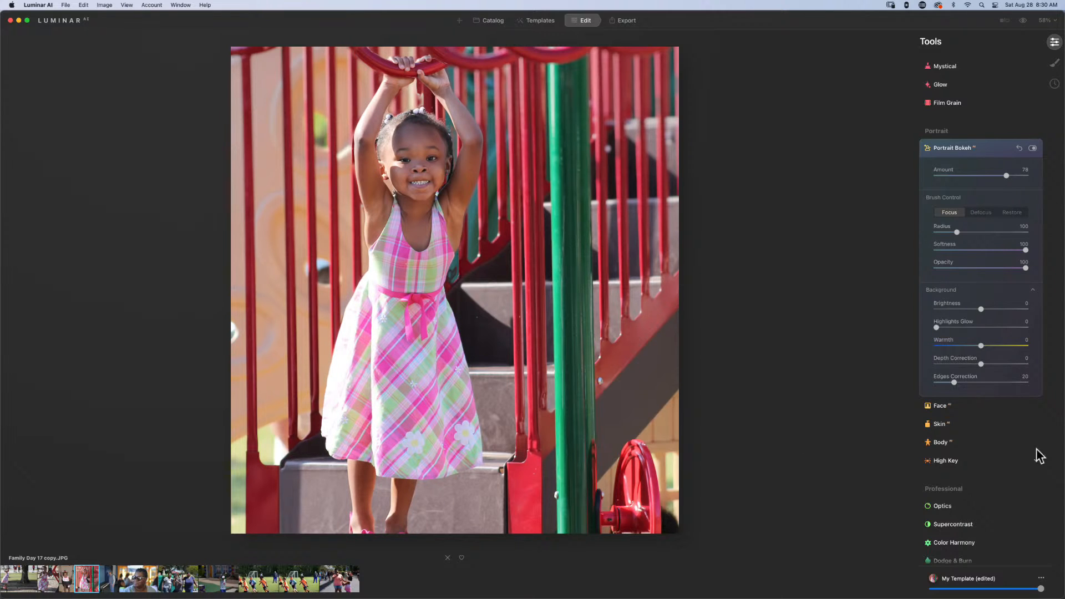
drag(980, 366, 965, 366)
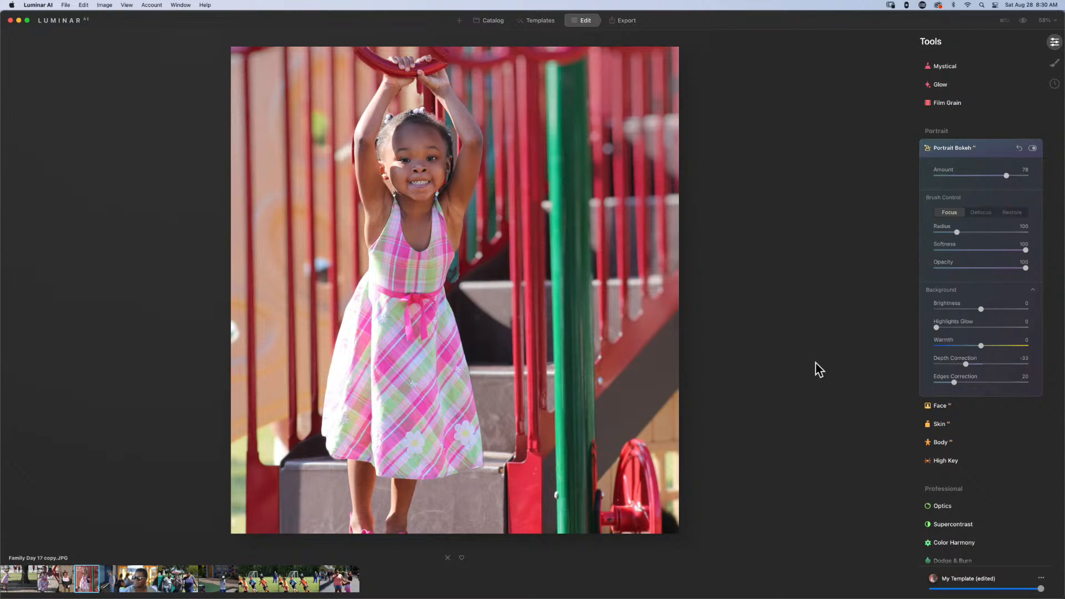
click(991, 151)
Set the Accent amount in Enhance to 24.
scroll(973, 234, up, 10)
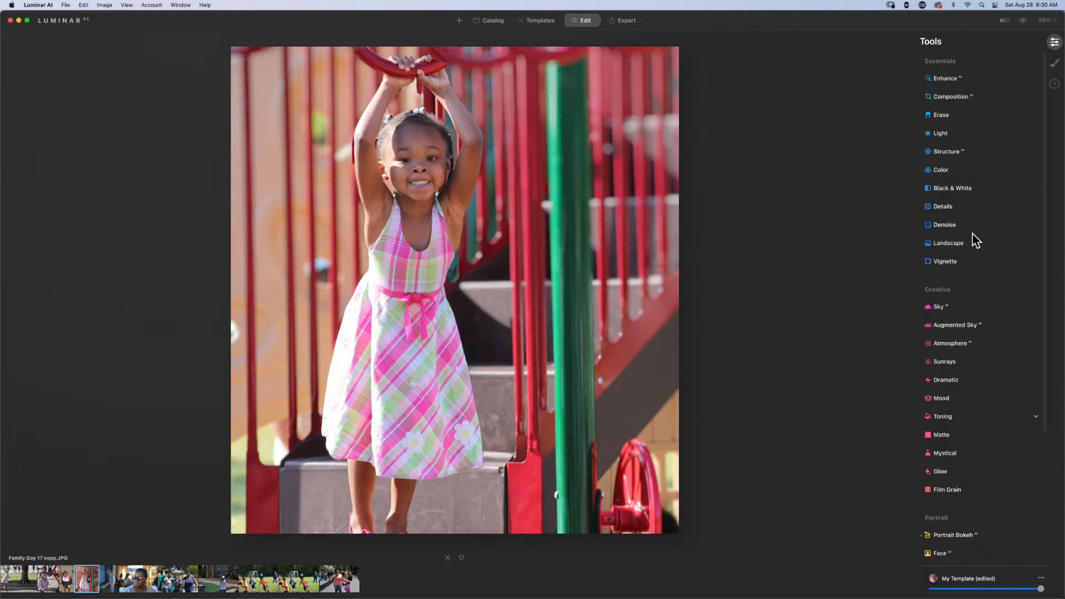
click(943, 79)
drag(936, 105, 960, 109)
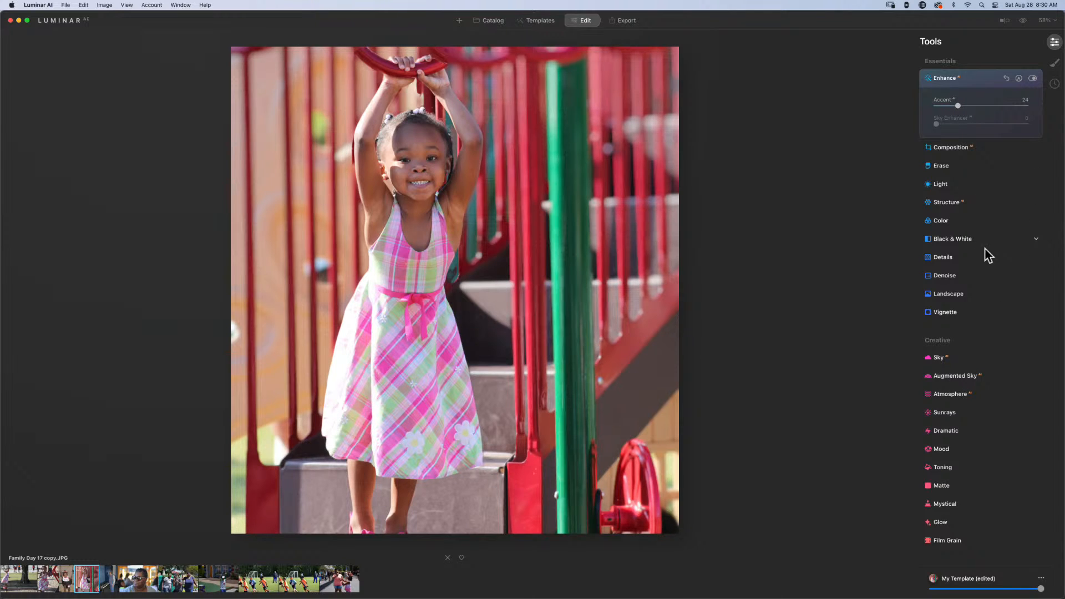
Adjust the photo's Light settings: Smart Contrast to 33, Shadows to 15 and Temperature to 7.
click(962, 187)
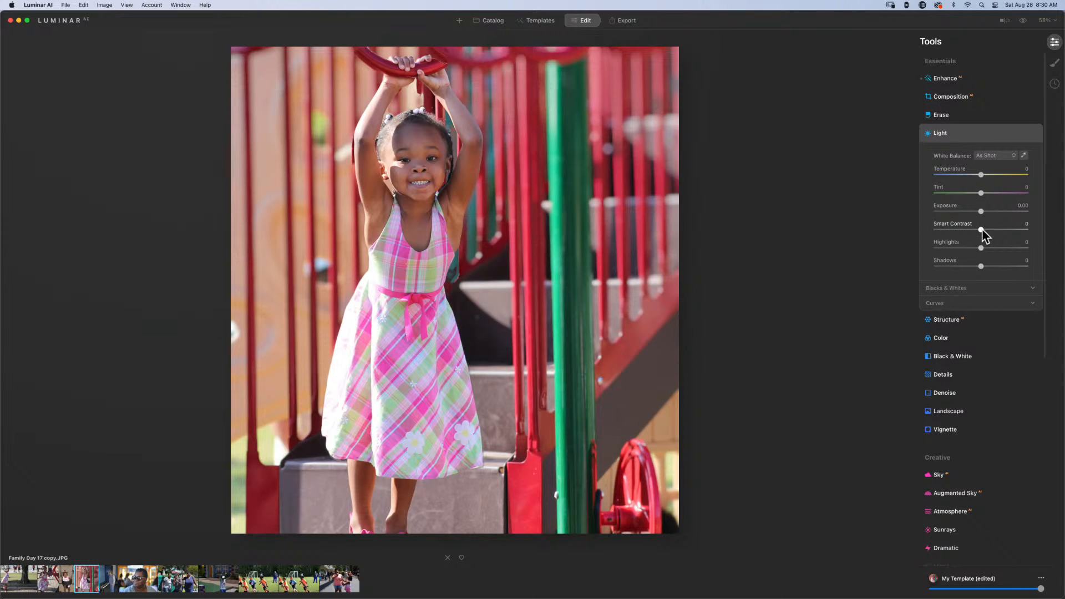
drag(982, 230, 995, 230)
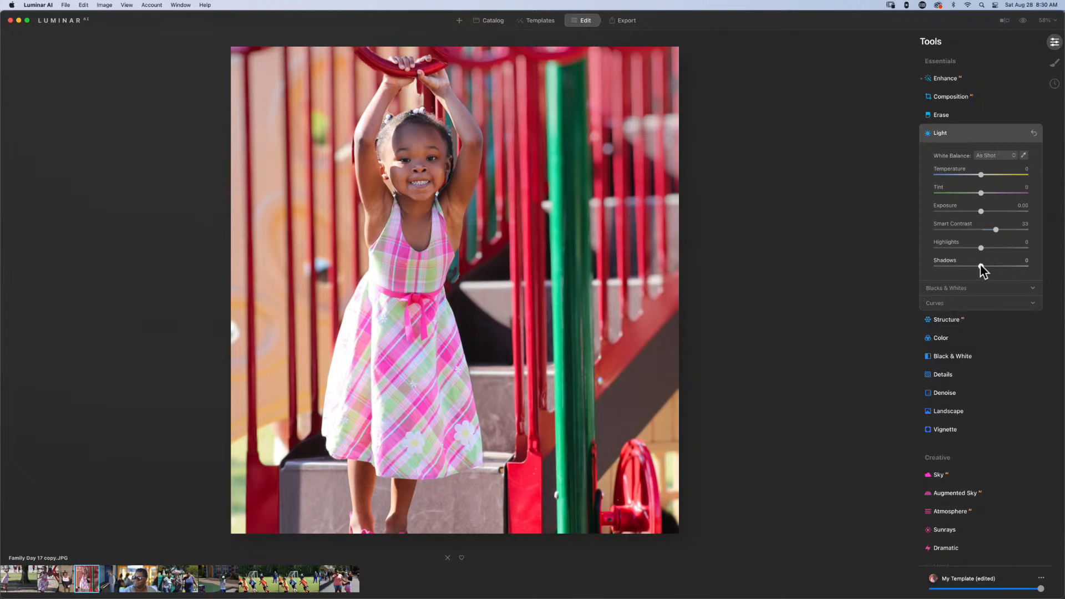
drag(980, 267, 987, 267)
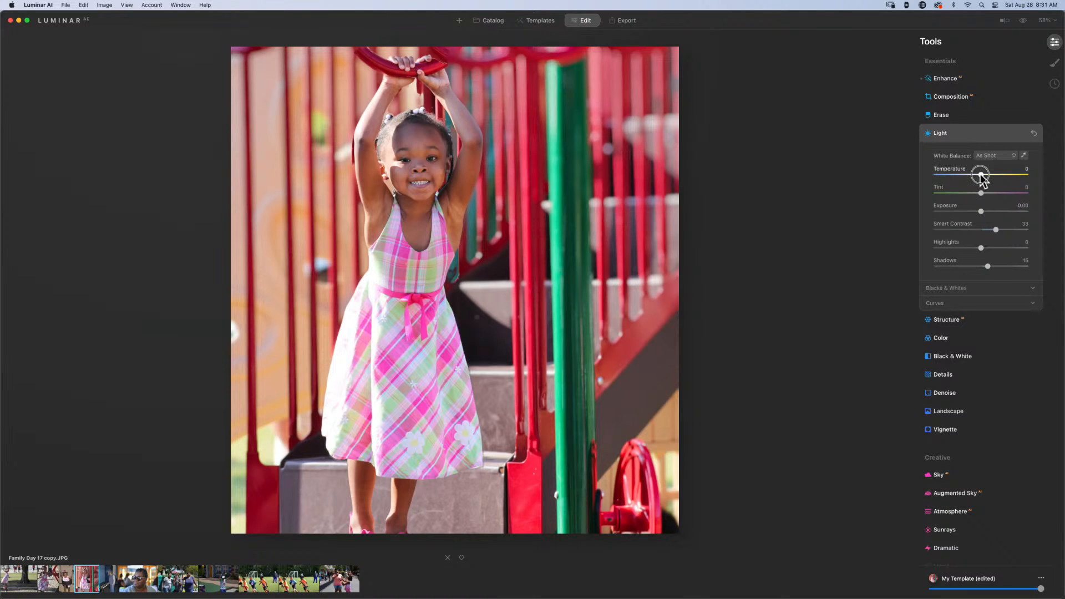
drag(980, 174, 984, 175)
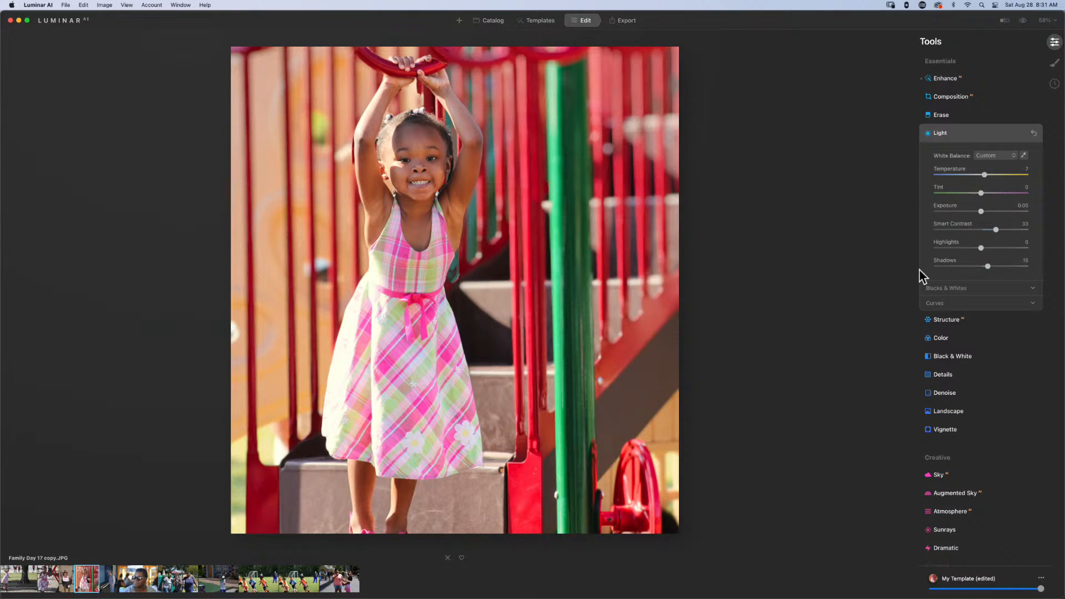
click(986, 138)
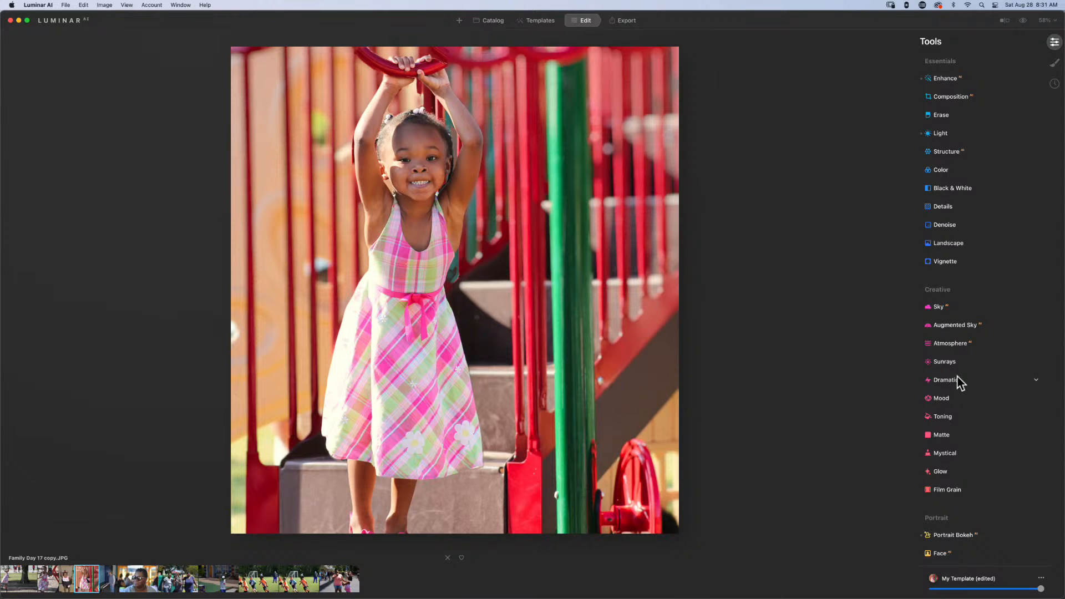
scroll(959, 381, down, 3)
scroll(960, 383, down, 3)
scroll(960, 382, down, 2)
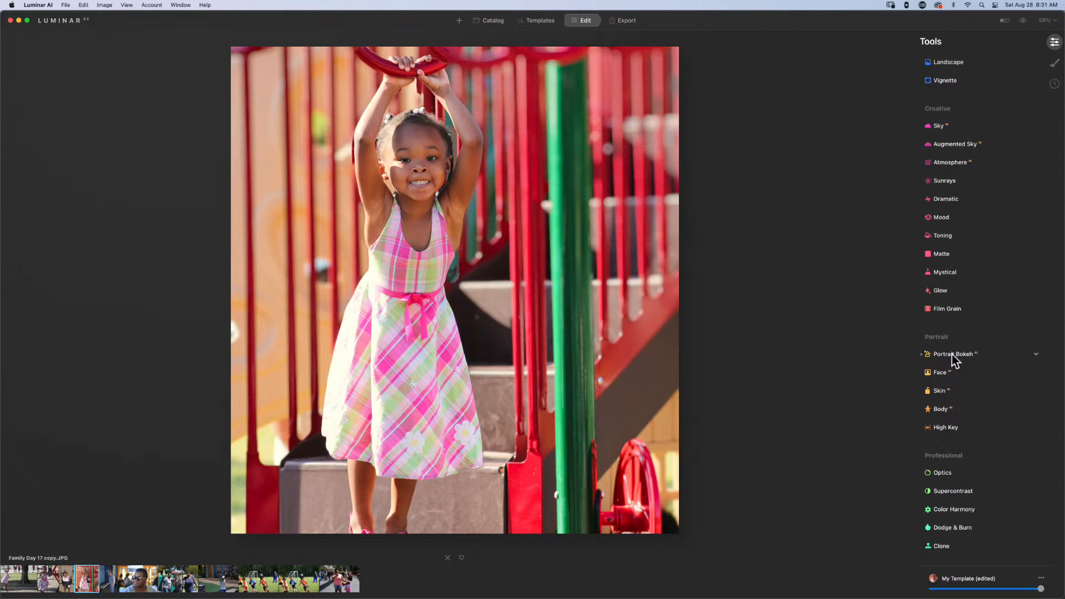
click(952, 354)
key(super+minus)
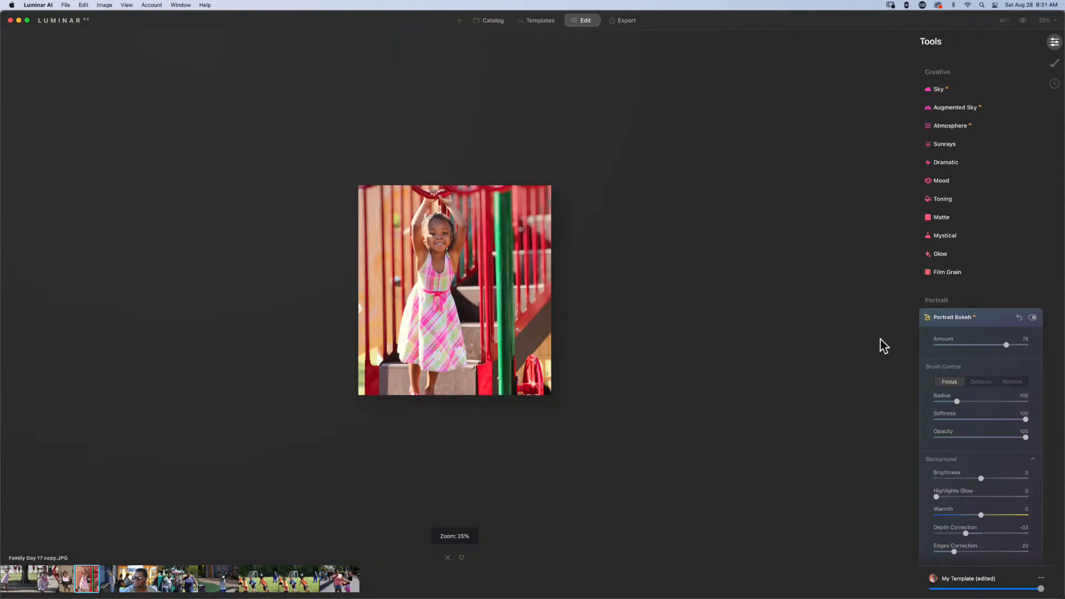
key(super+plus)
scroll(977, 358, down, 5)
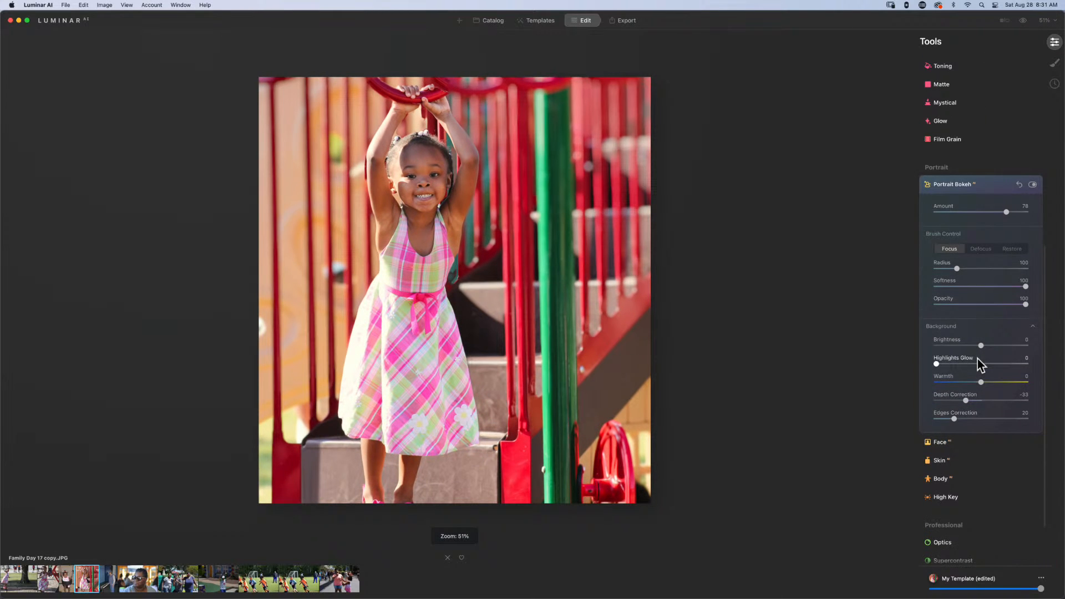
key(super+plus)
scroll(695, 255, up, 5)
scroll(695, 255, down, 5)
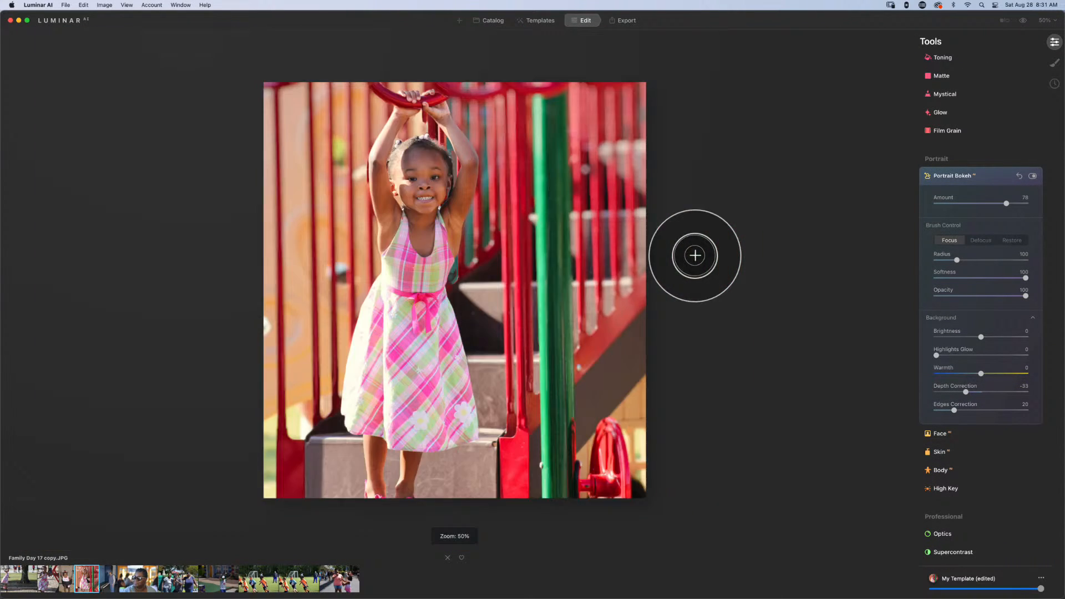
scroll(693, 256, up, 2)
scroll(976, 299, down, 1)
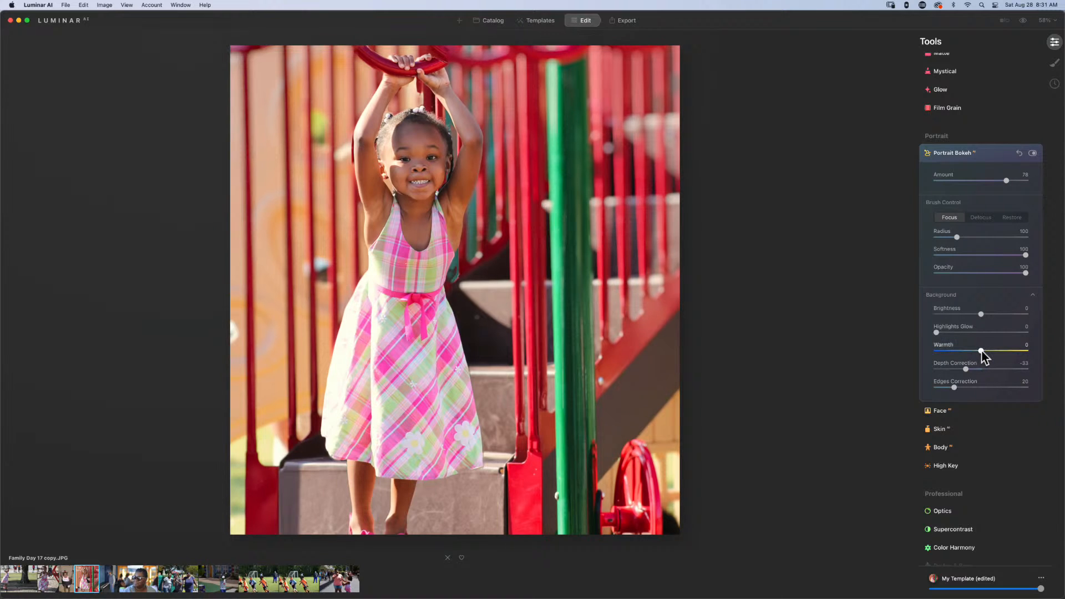
Remove the added Temperature warmth from the photo's Light settings.
scroll(993, 340, up, 8)
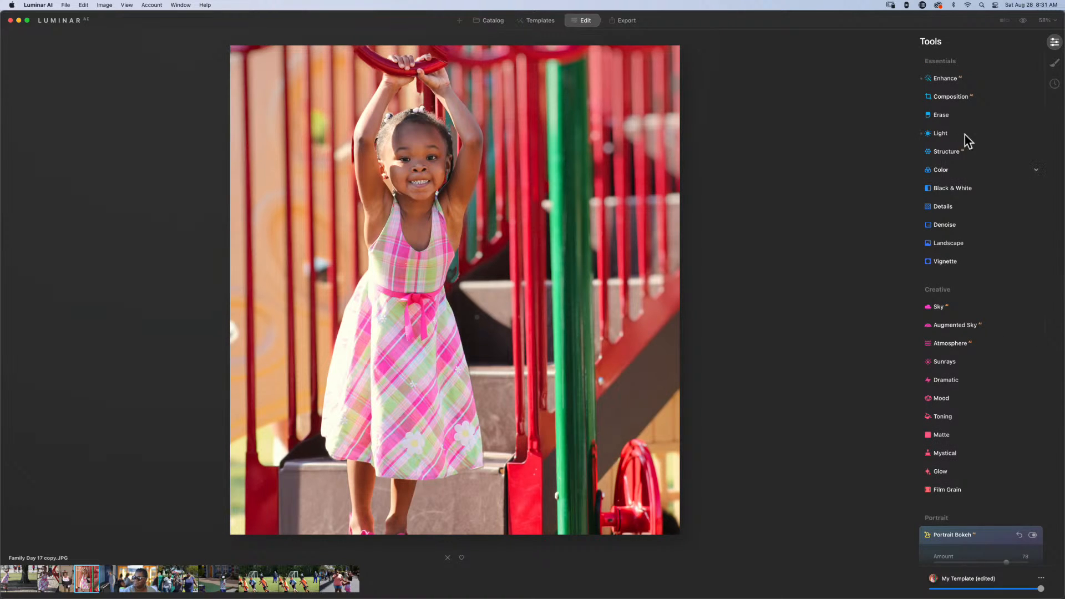
click(937, 80)
click(937, 79)
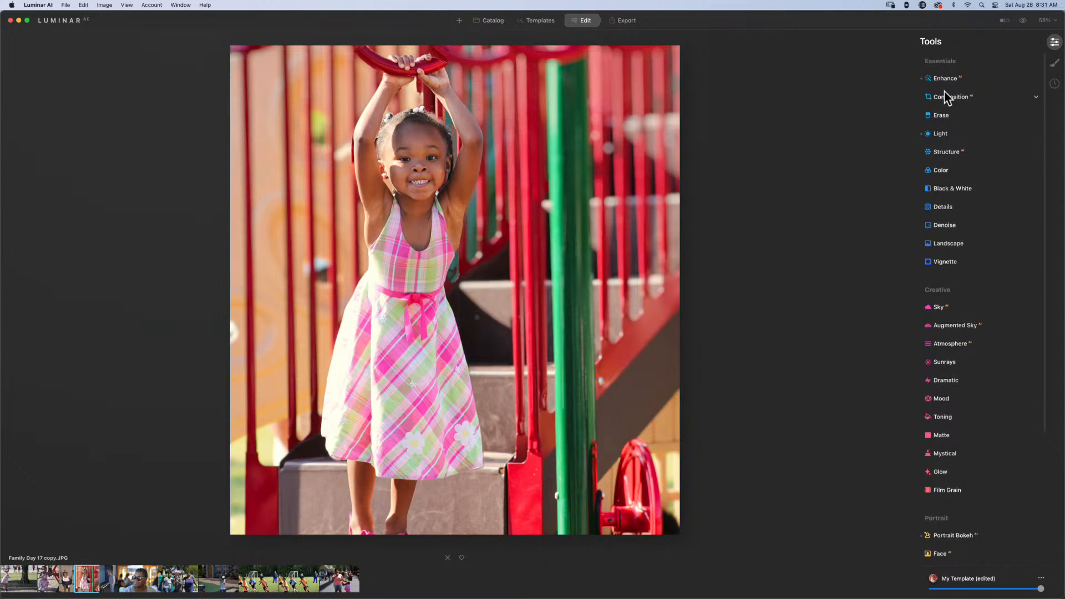
click(943, 133)
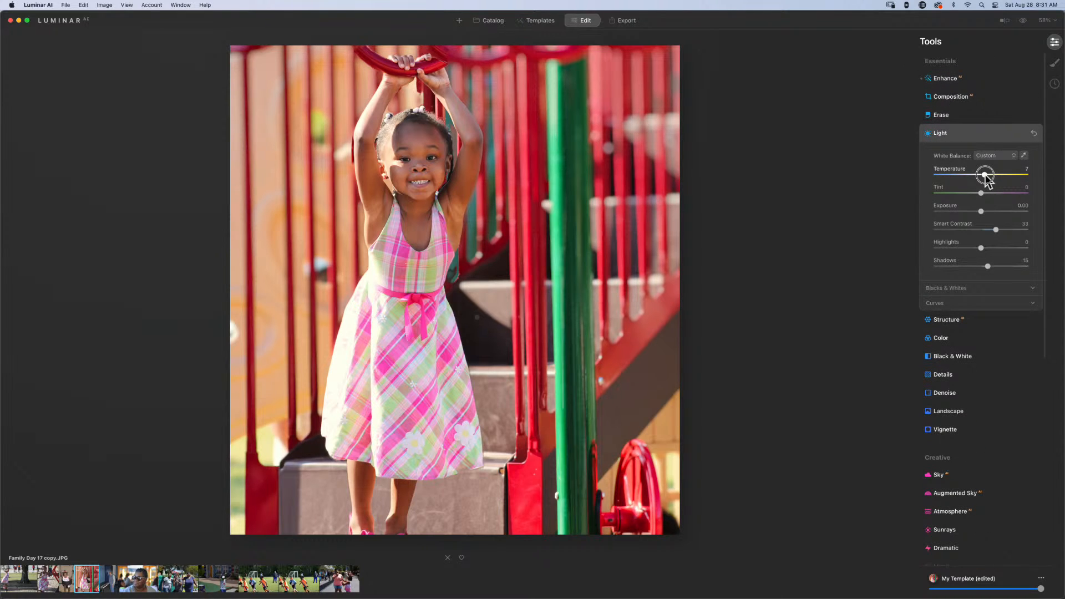
click(957, 138)
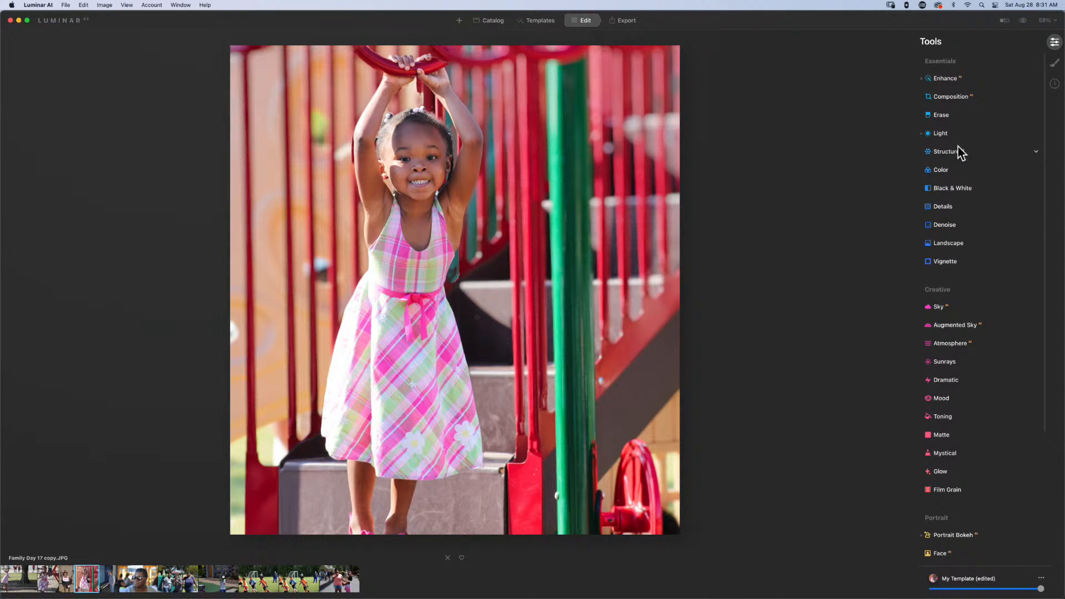
Try the Portrait Bokeh background Warmth at 17 and -47, and settle on a less strong cool setting.
scroll(966, 224, down, 6)
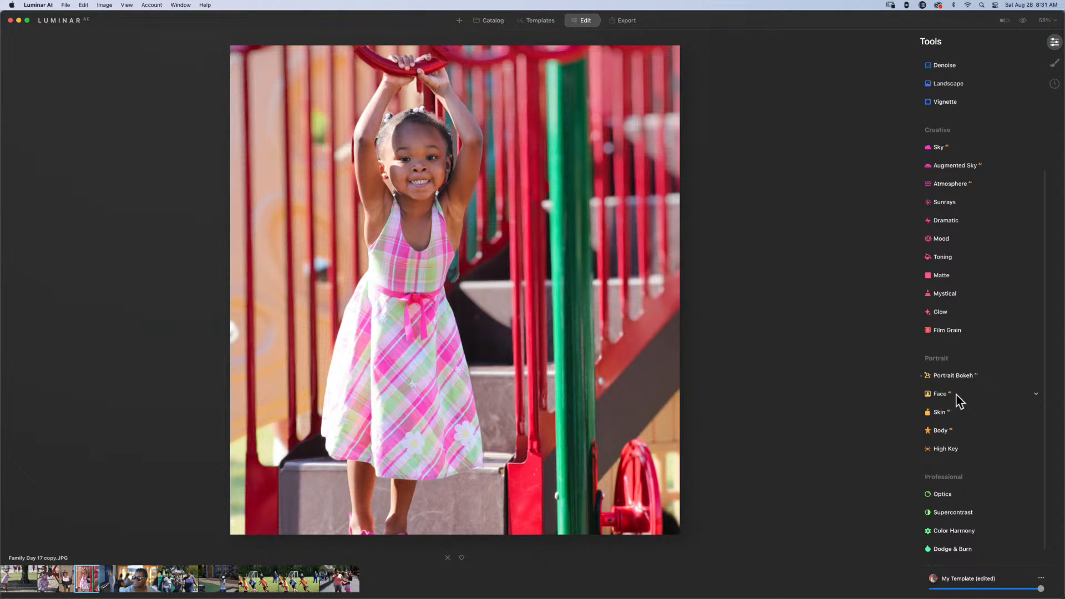
click(960, 375)
scroll(960, 375, down, 7)
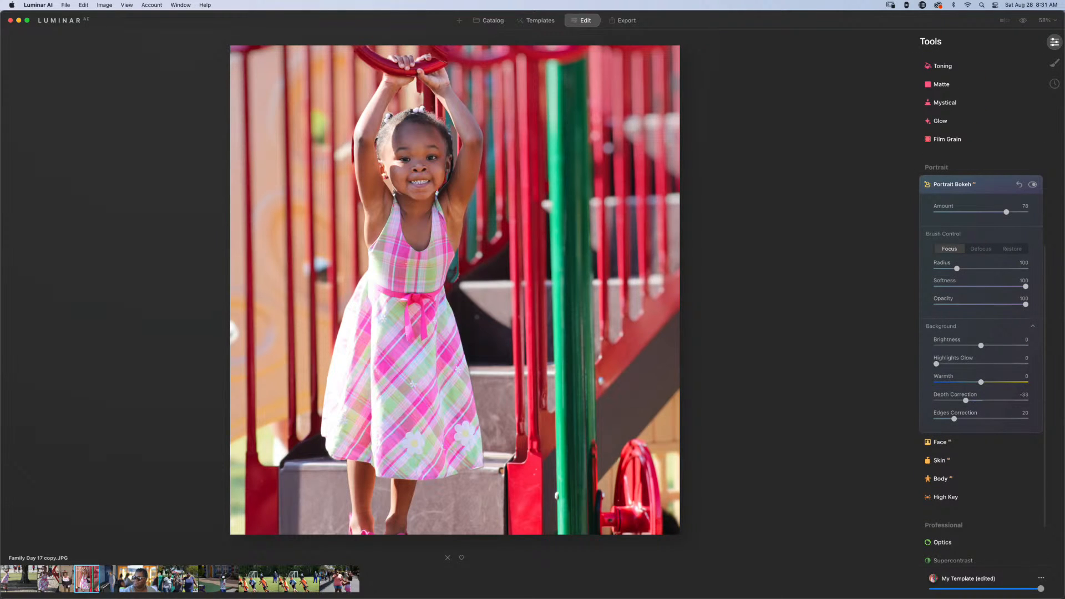
click(986, 383)
drag(987, 383, 989, 382)
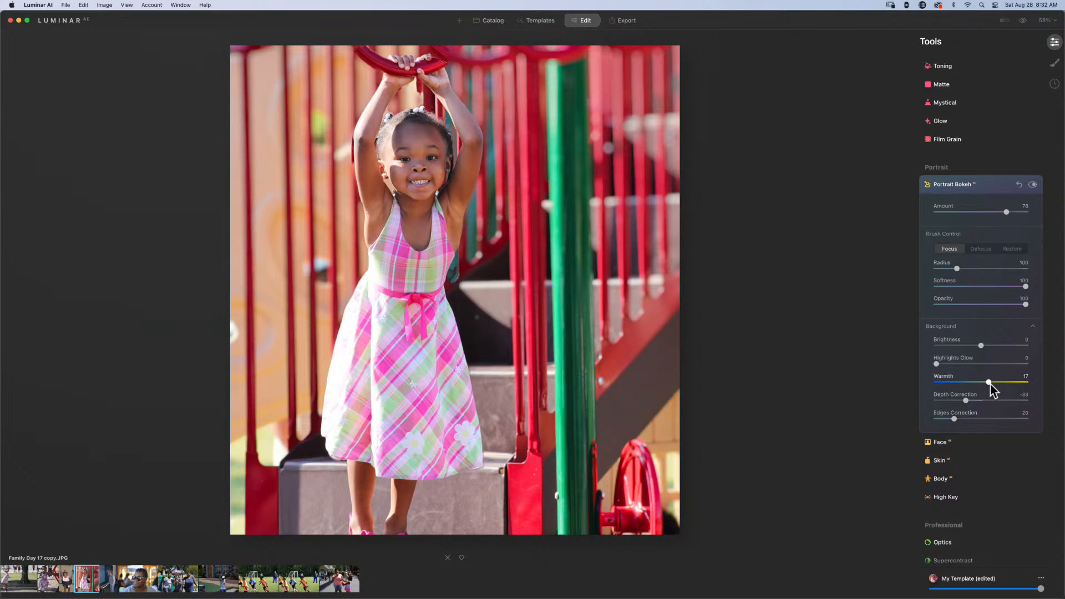
drag(989, 382, 951, 385)
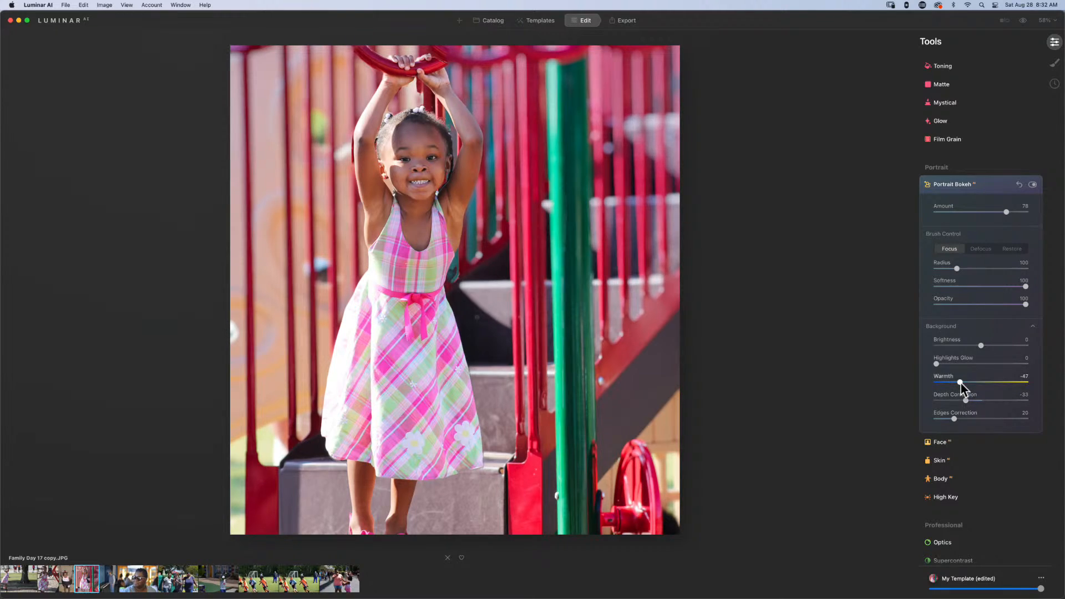
drag(960, 384, 962, 385)
drag(966, 384, 967, 383)
Open DSC_0094.JPG, the photo of the man at the keyboard, and set its Portrait Bokeh Amount to 74.
click(109, 580)
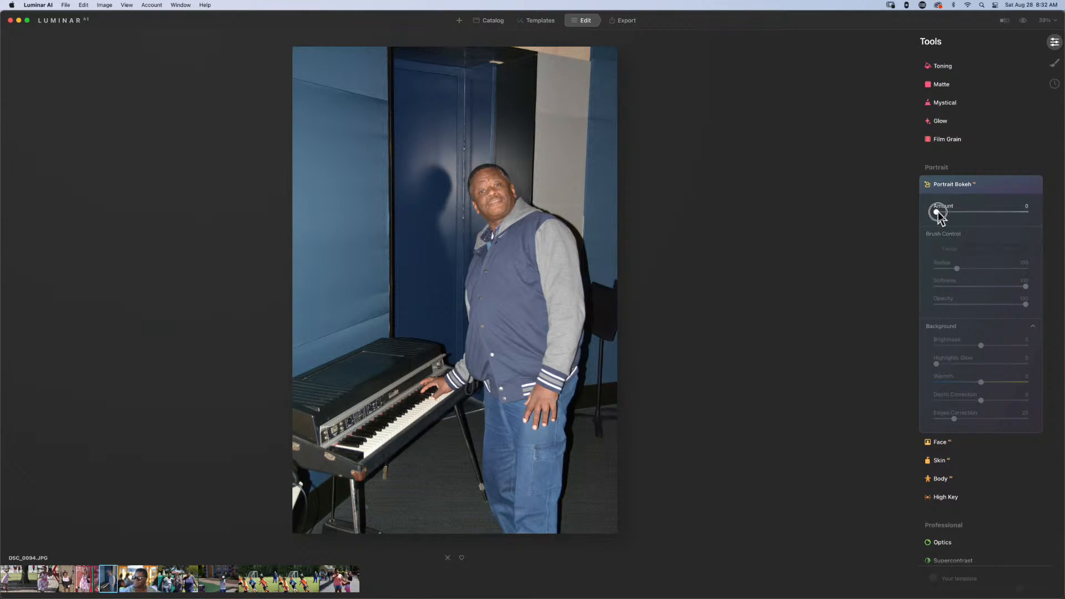
drag(938, 212, 997, 213)
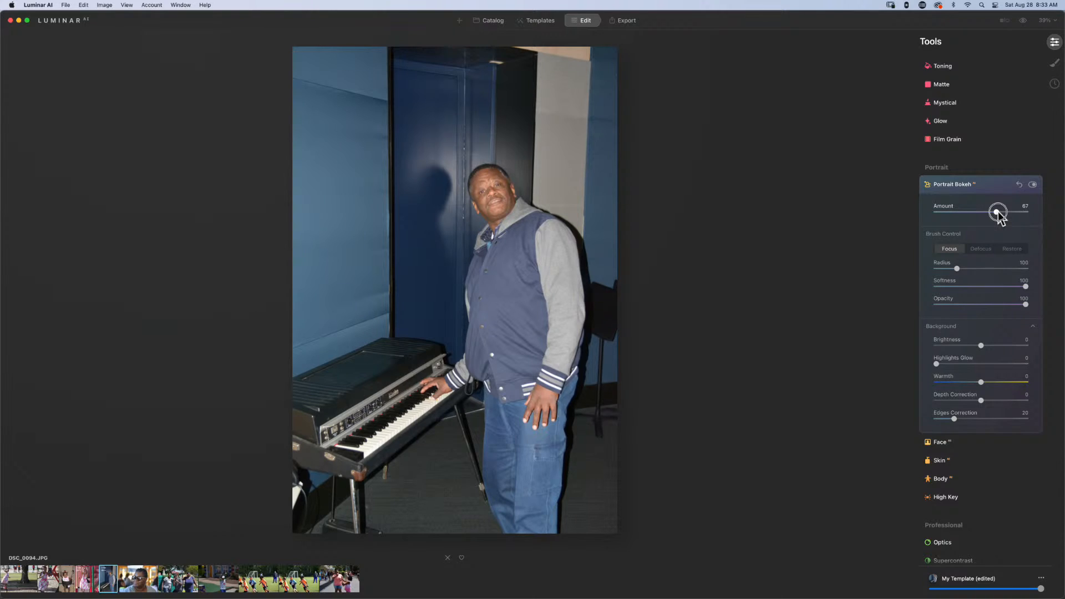
drag(998, 213, 1003, 212)
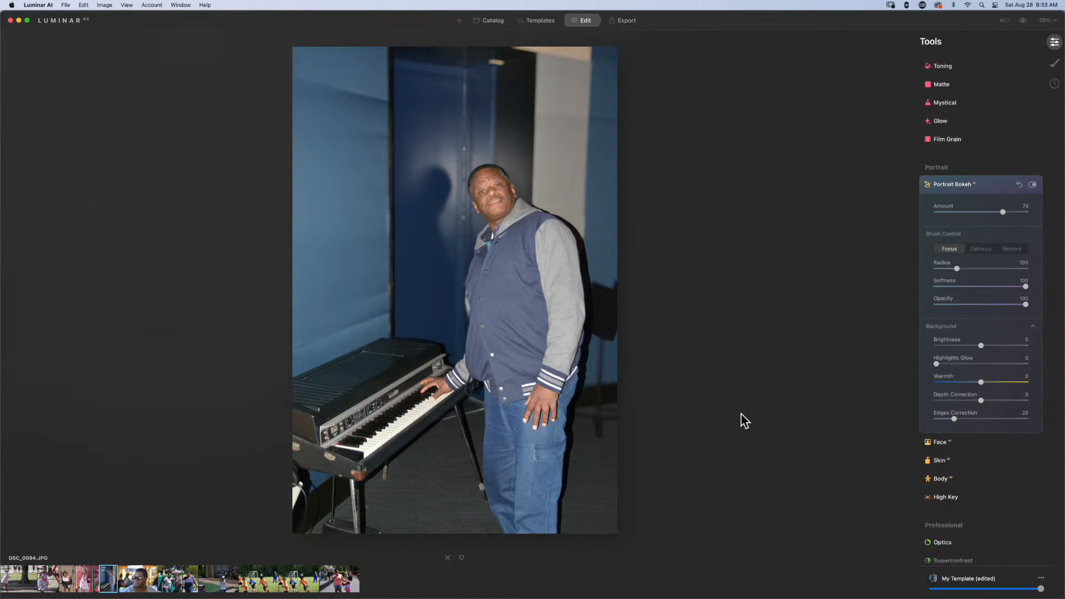
Compare the keyboard photo with Portrait Bokeh off and on, and leave the effect switched off.
click(1032, 184)
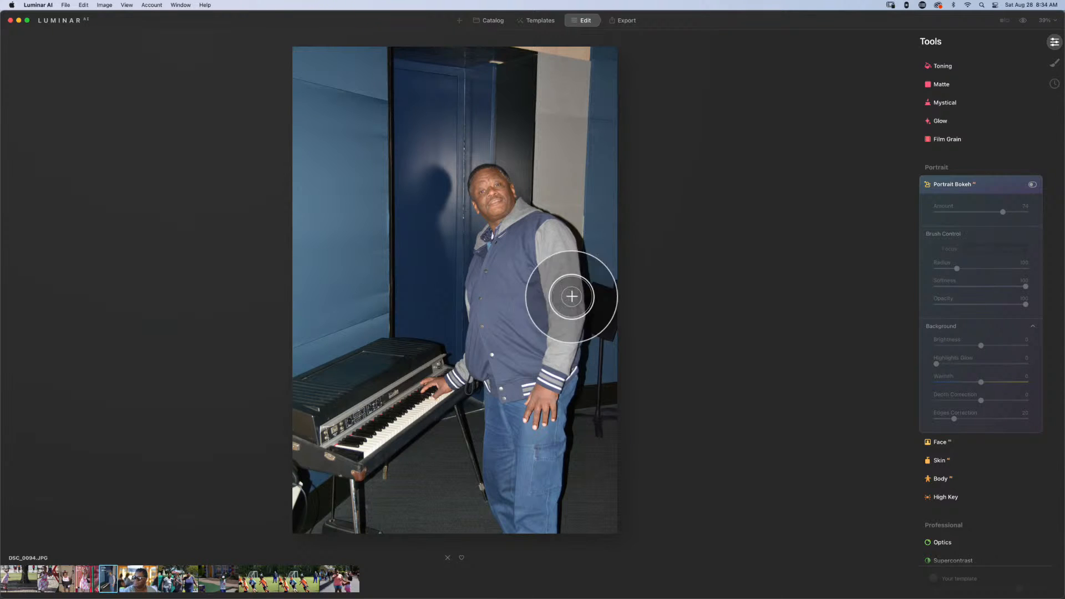
click(1032, 184)
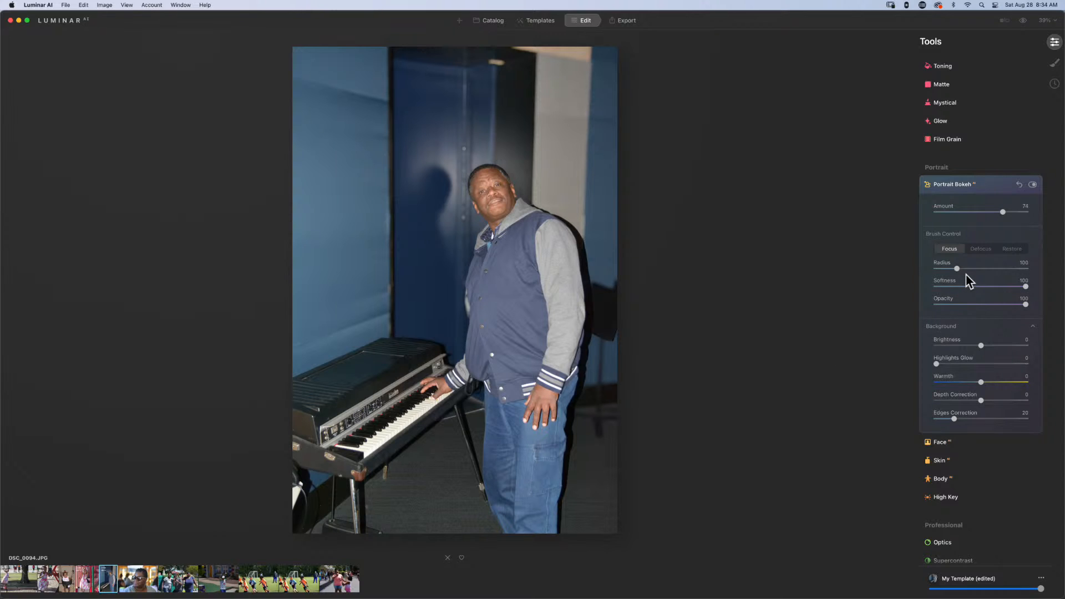
mouse_move(594, 344)
click(1032, 185)
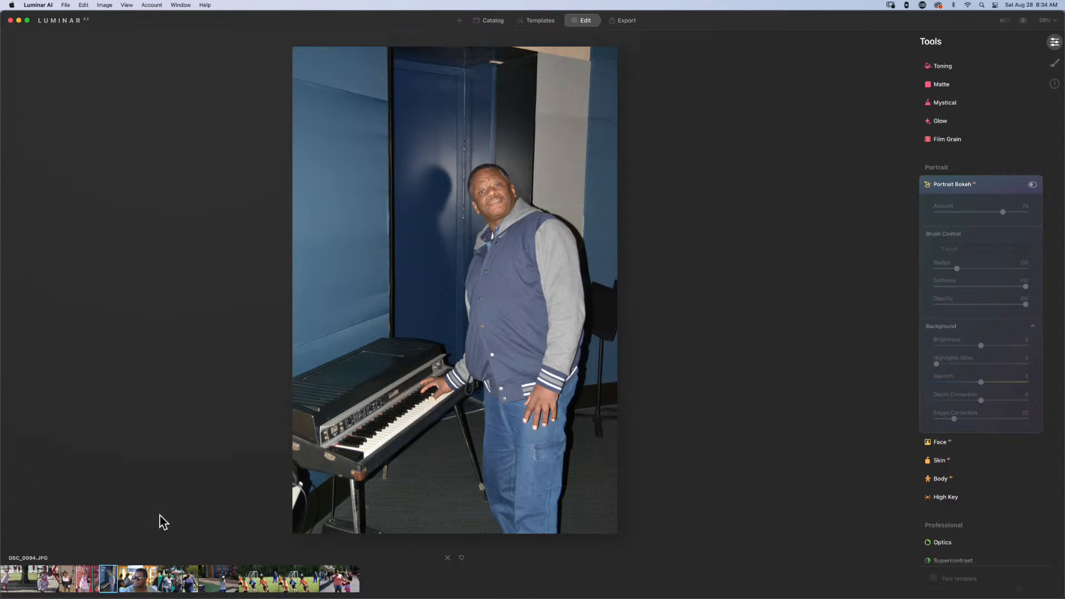
Open the sunglasses portrait LegoLand D5200-55.NEF, view its camera and exposure details in the catalog, and return to editing it.
click(140, 583)
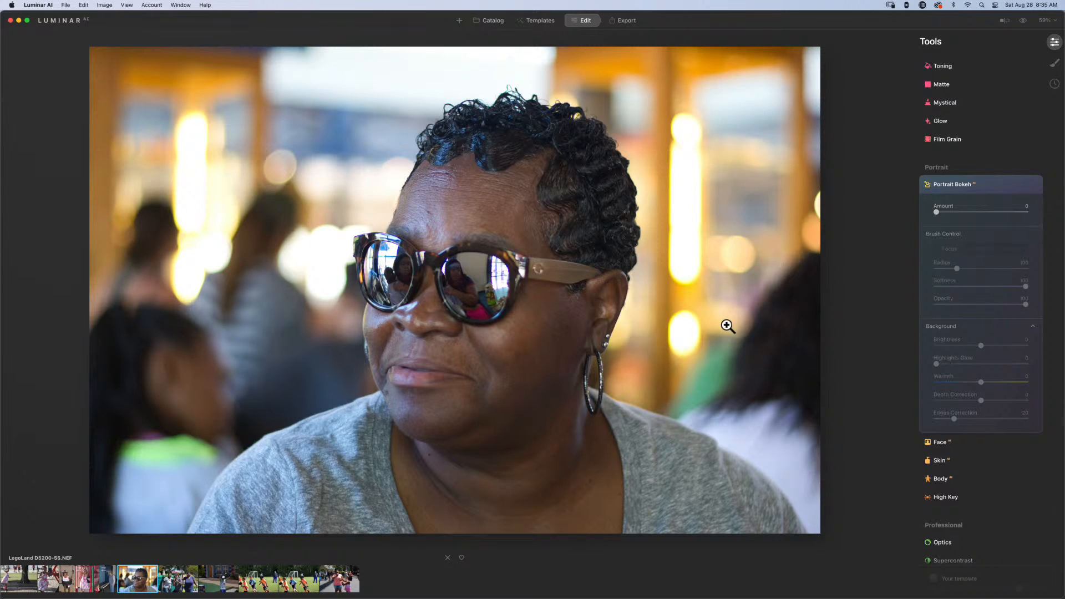
click(489, 23)
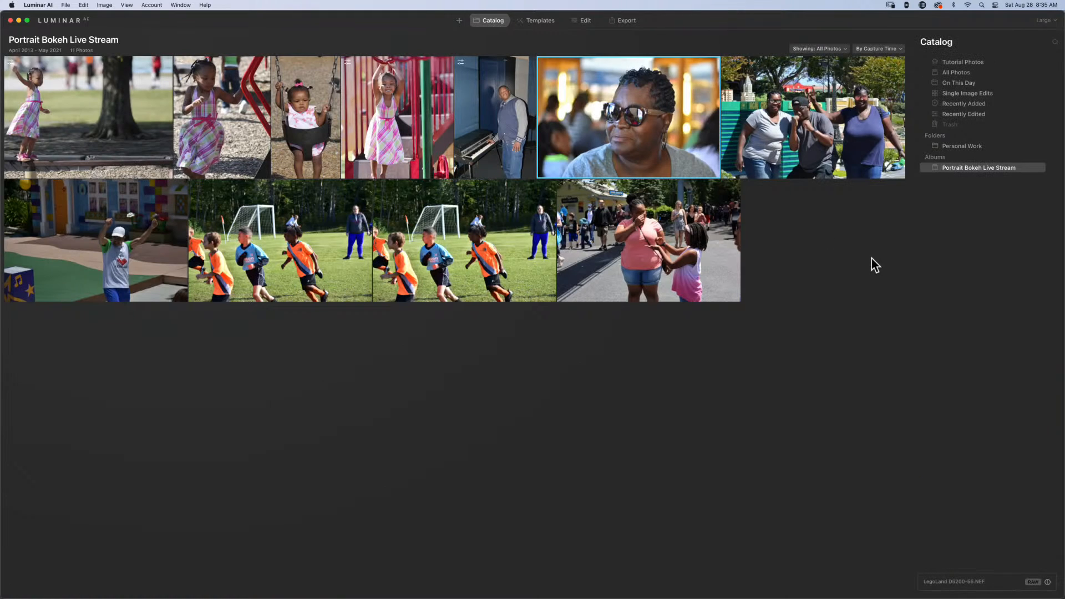
click(1046, 580)
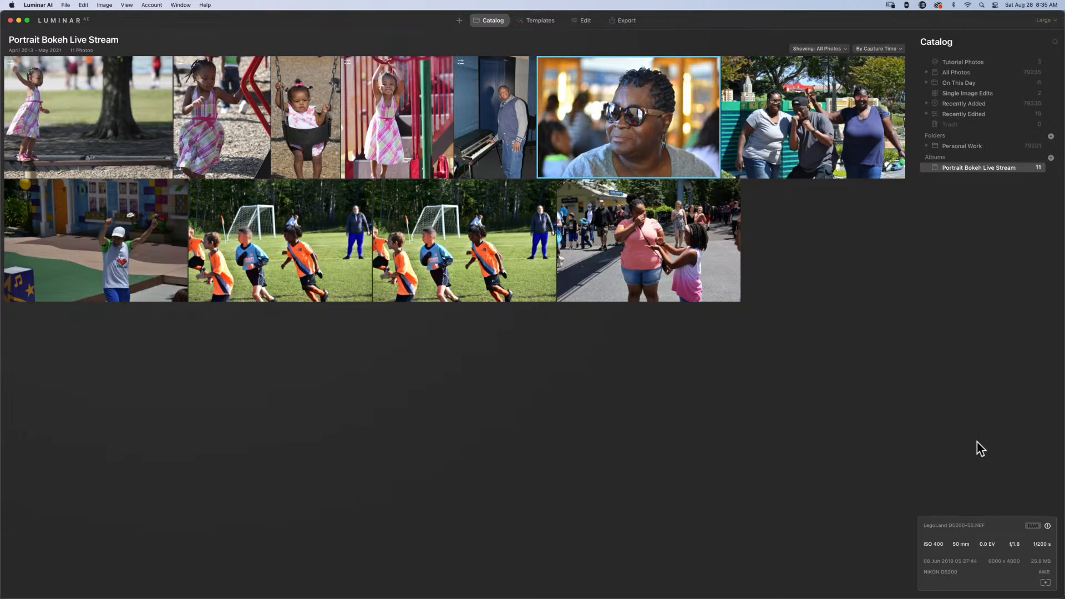
click(581, 21)
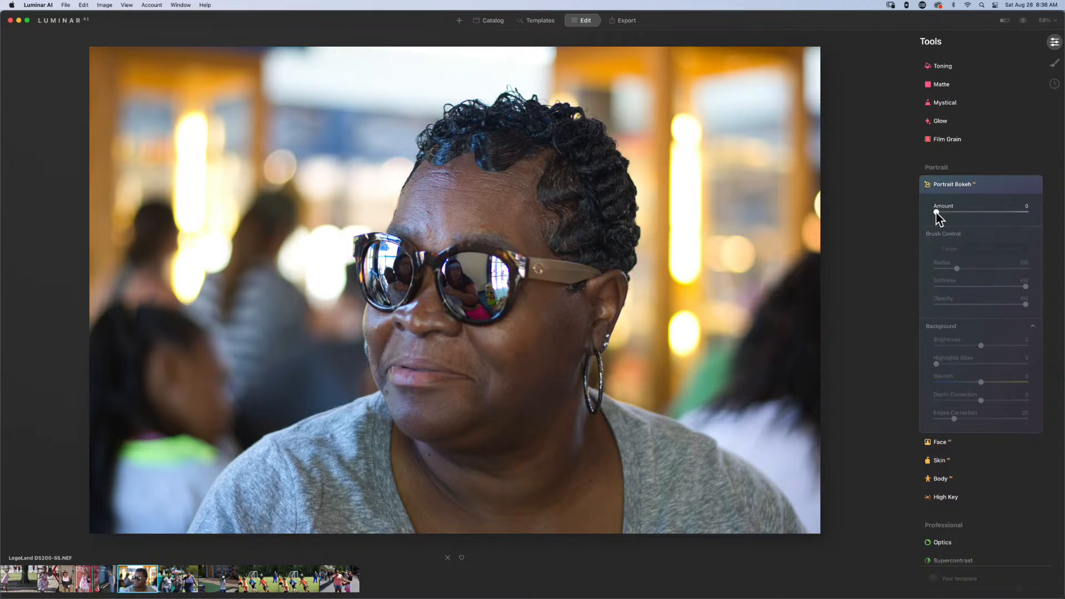
Set the sunglasses portrait's Portrait Bokeh Amount to 77, compare the effect off and on, and leave it switched off.
drag(936, 212, 1010, 215)
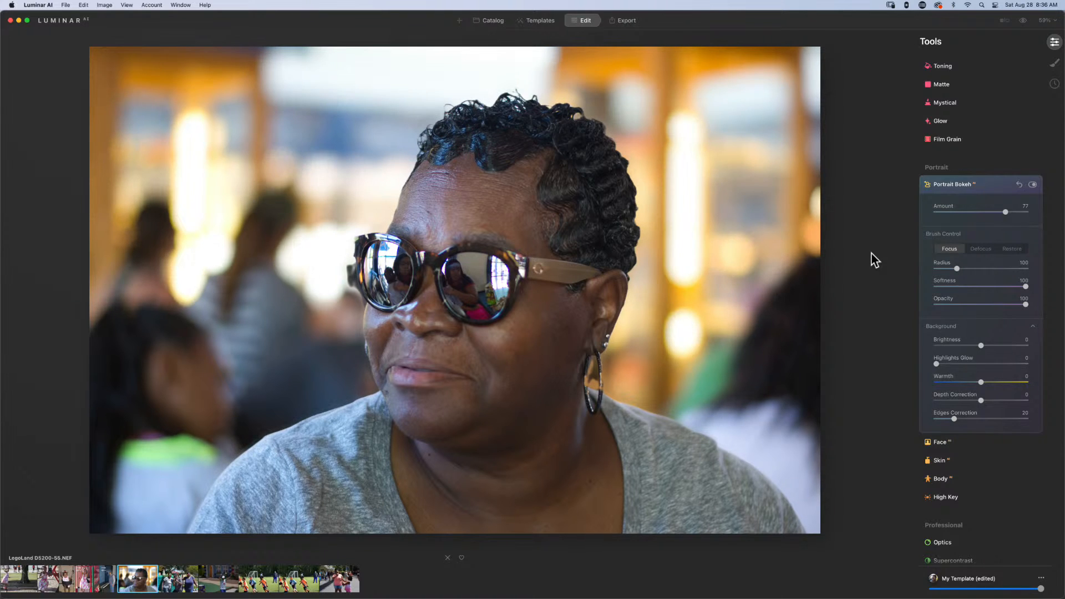
click(1032, 184)
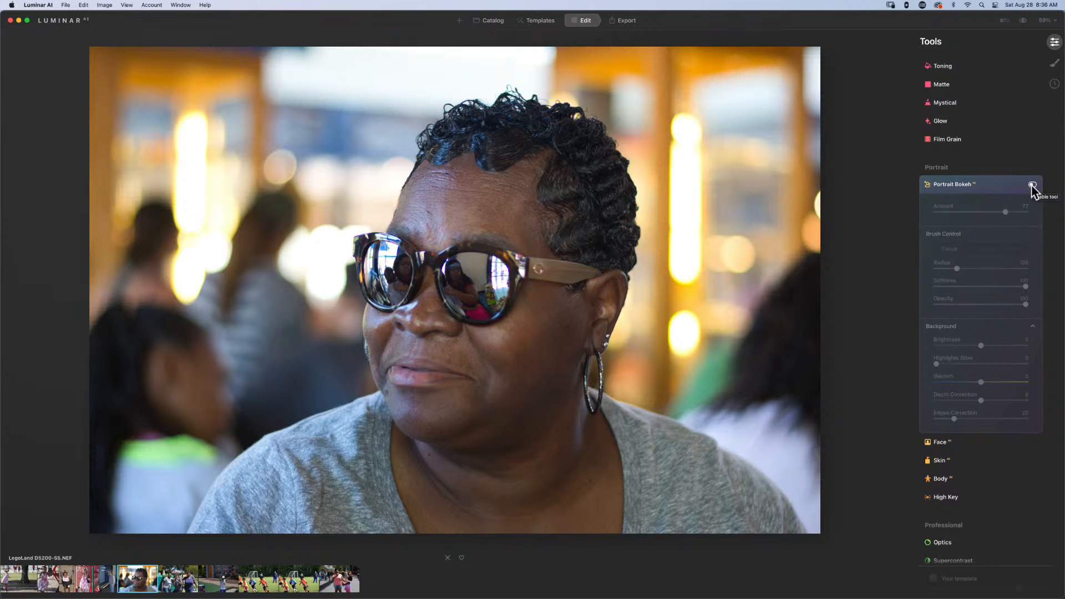
click(1032, 185)
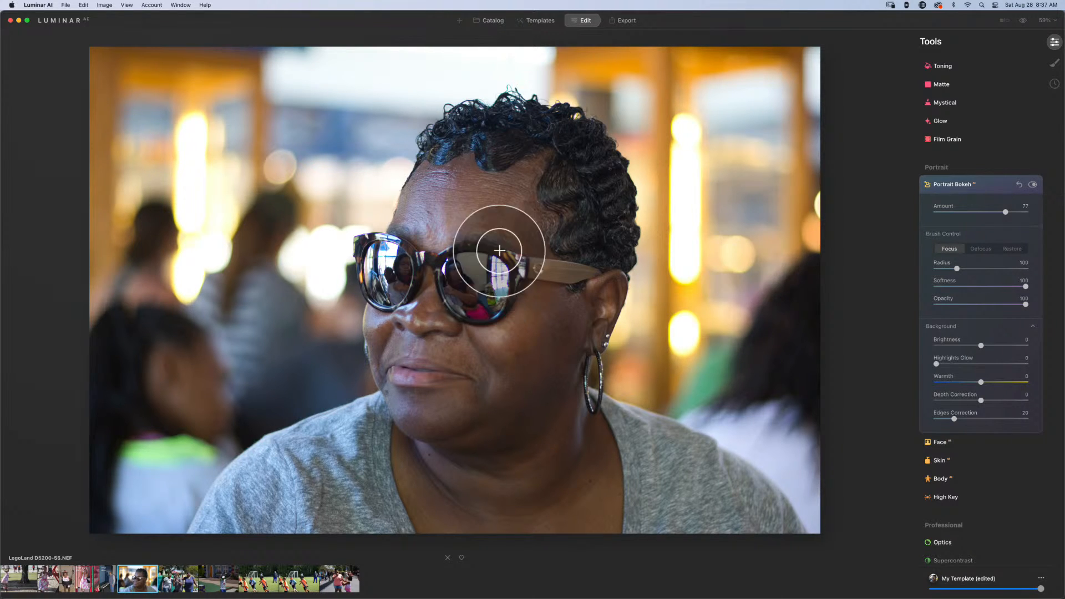
click(536, 293)
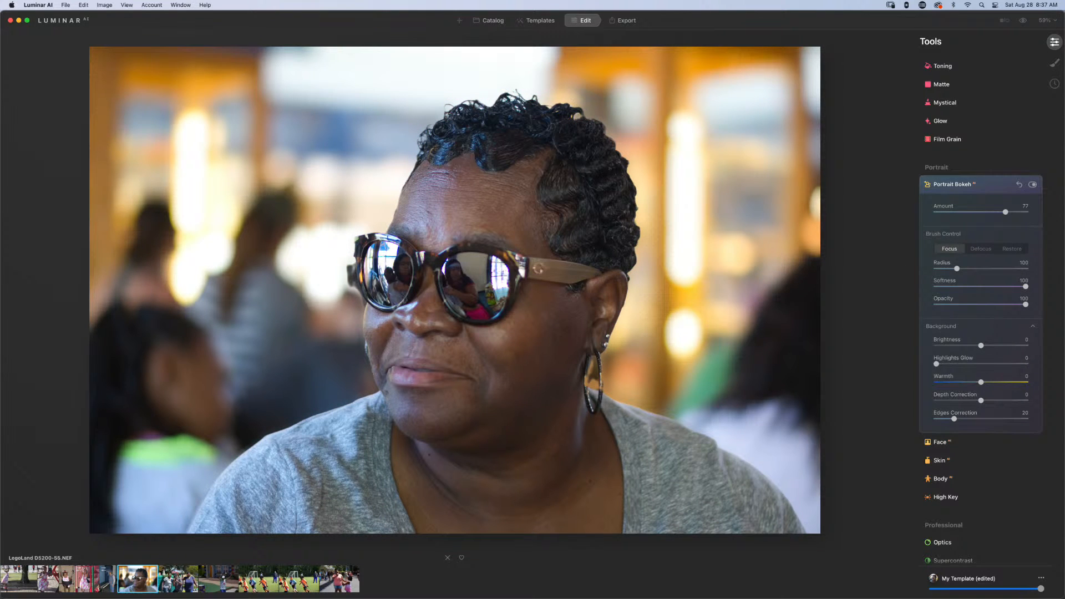
click(1032, 184)
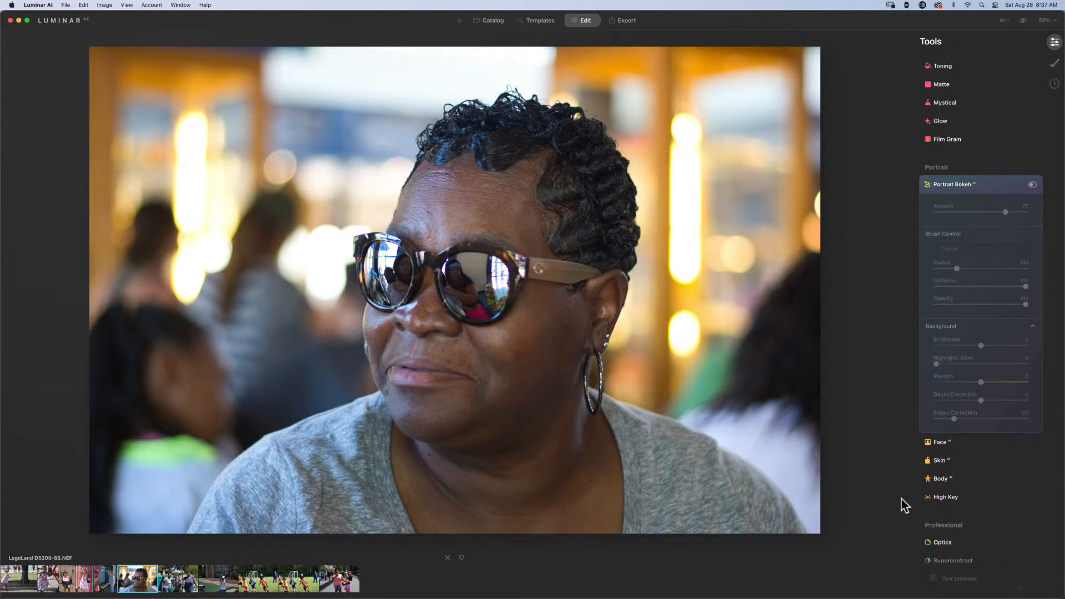
Open LegoLand D5200-84.NEF, the photo of three people posing, and set its Portrait Bokeh Amount to 65.
click(175, 579)
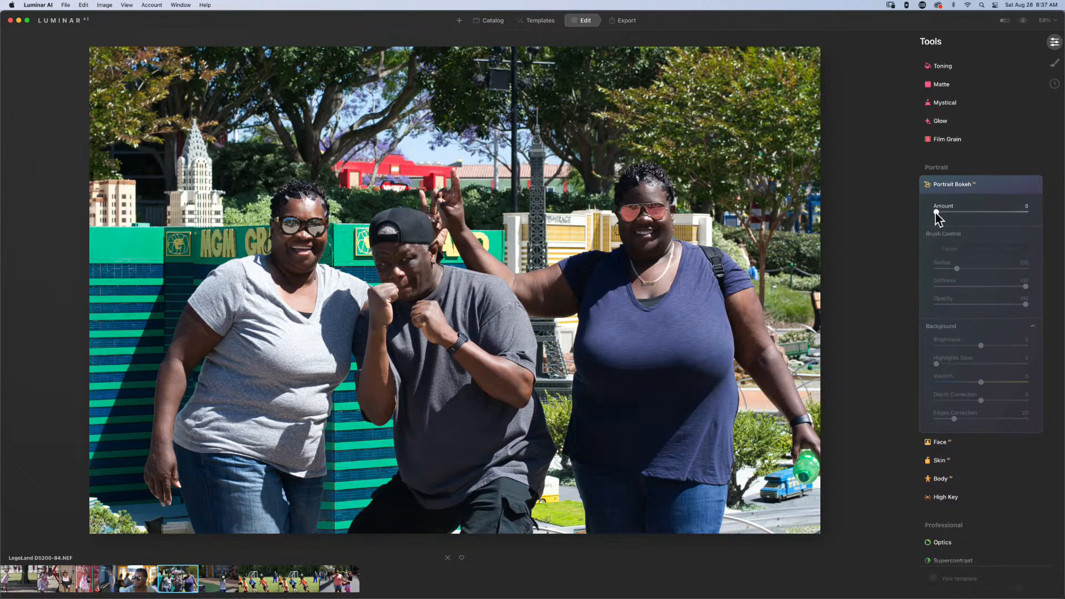
drag(937, 216, 1000, 215)
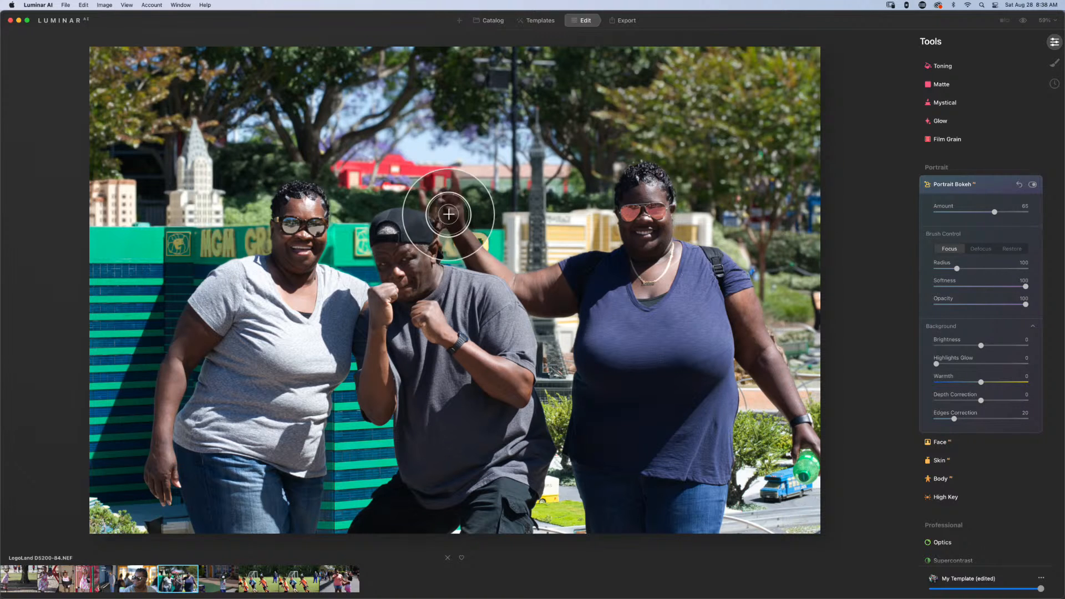
Reduce the Focus brush radius to 28 and paint the raised hands behind the man's cap into focus.
click(450, 226)
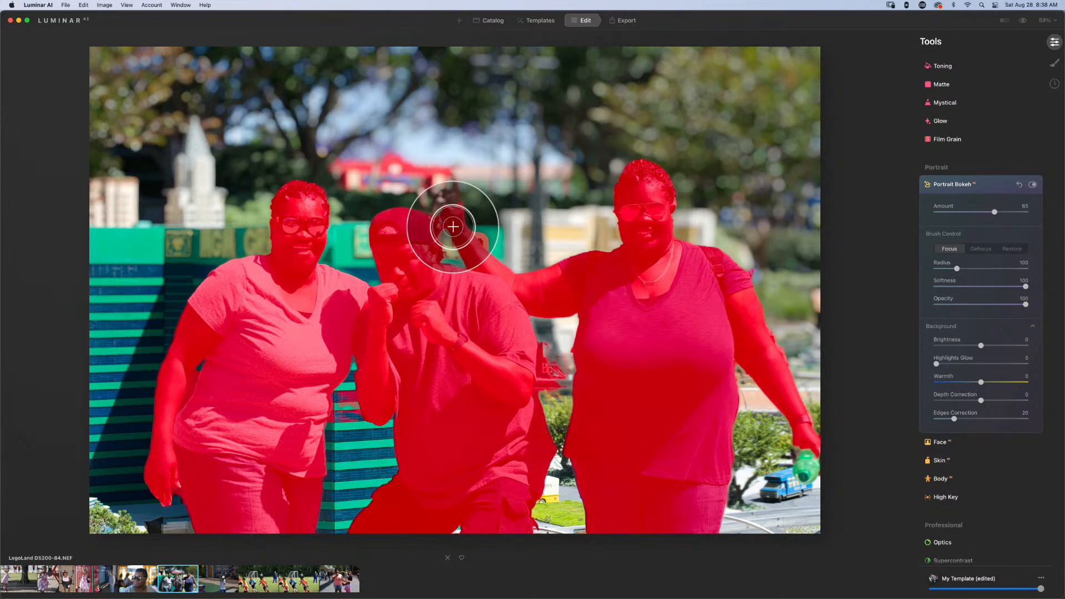
key(bracketleft)
key(bracketleft)
key(bracketleft)
key(bracketleft)
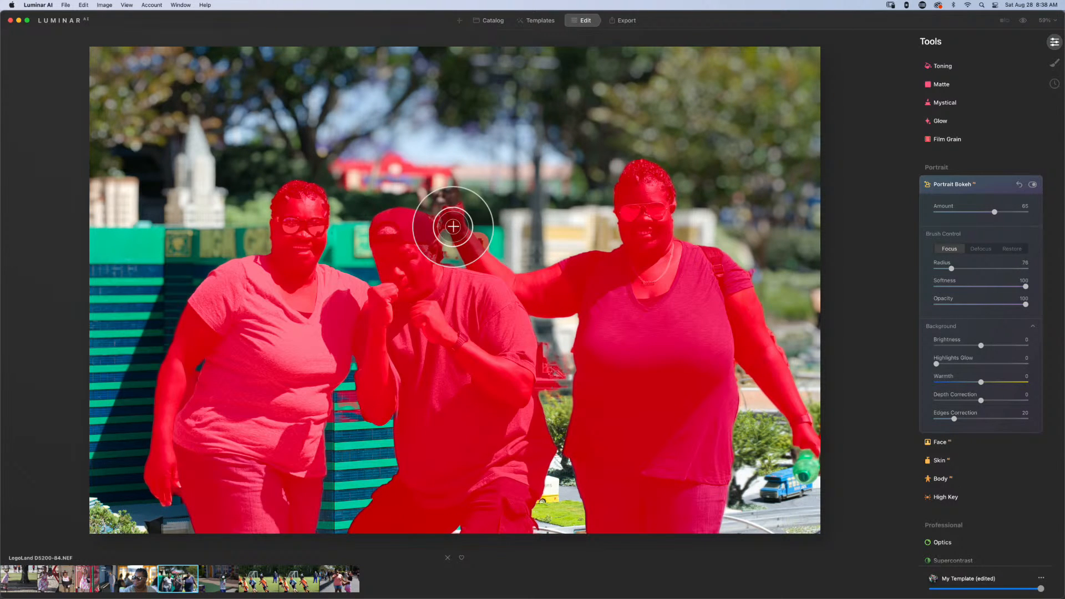
key(bracketleft)
key(bracketleft)
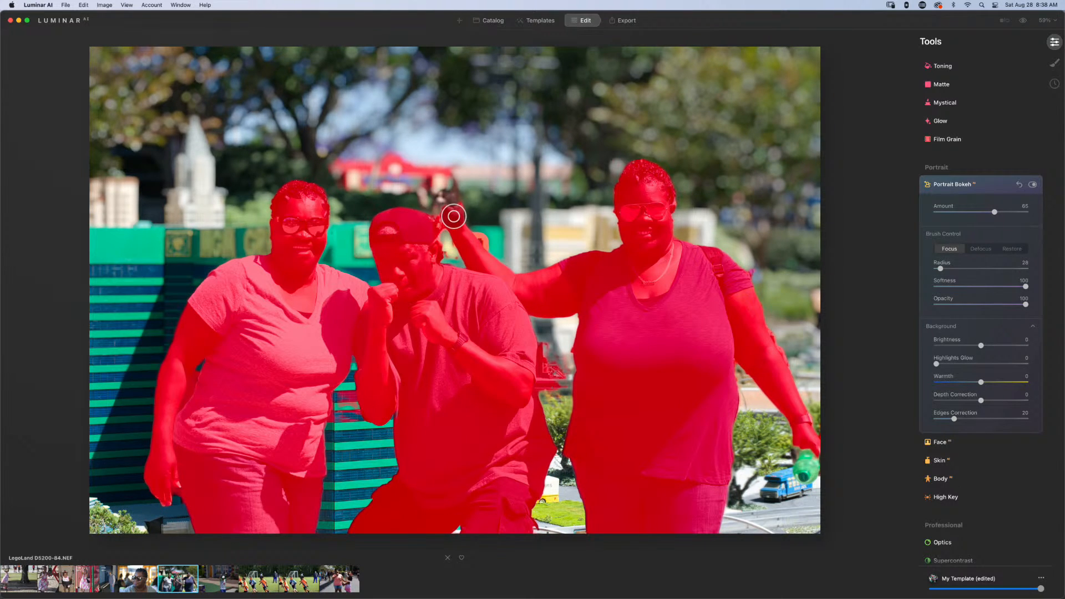
mouse_move(453, 211)
mouse_down()
mouse_move(454, 180)
mouse_move(452, 198)
mouse_move(422, 187)
mouse_move(438, 203)
mouse_move(420, 201)
mouse_move(446, 192)
mouse_move(426, 181)
mouse_move(434, 206)
mouse_move(450, 183)
mouse_move(459, 203)
mouse_move(447, 183)
mouse_up()
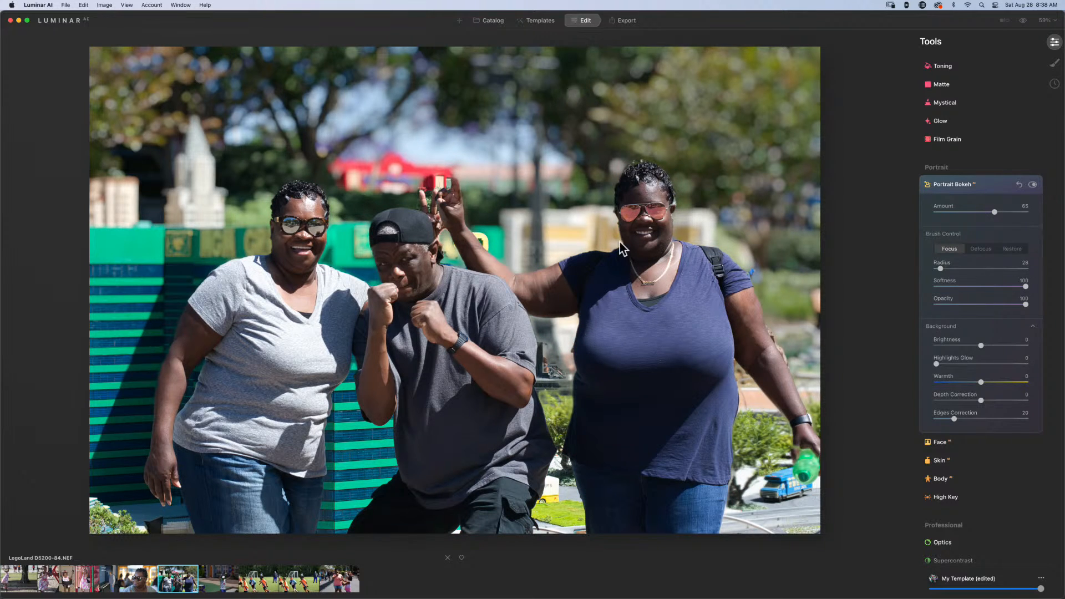
mouse_move(454, 190)
mouse_down()
mouse_move(453, 159)
mouse_move(445, 162)
mouse_move(461, 182)
mouse_move(447, 174)
mouse_move(461, 194)
mouse_up()
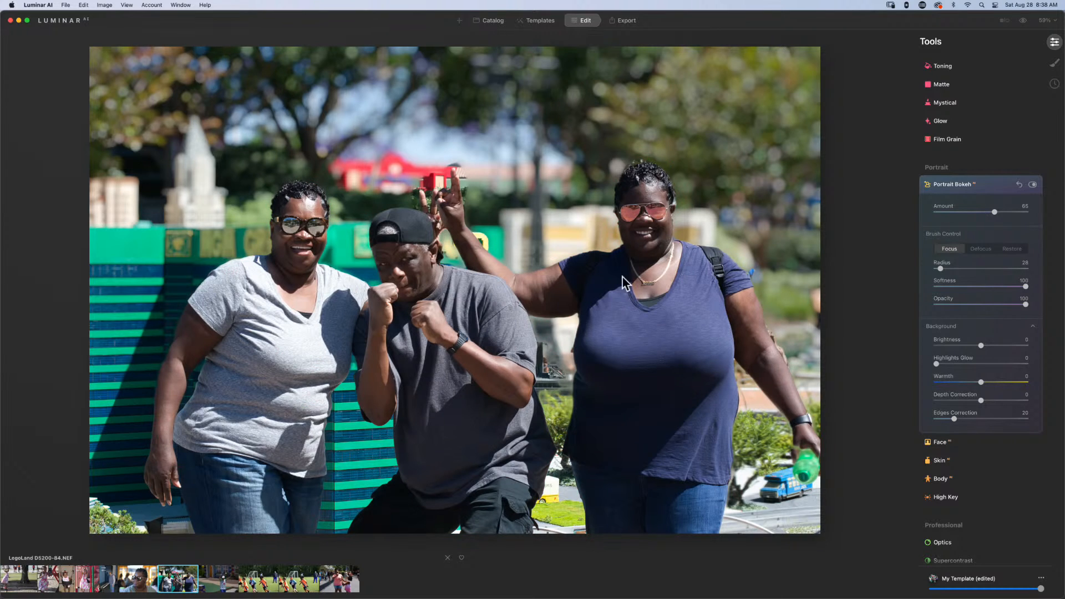
With an enlarged Defocus brush, remove the red building and surrounding background around the raised fingers from the focus mask.
click(980, 248)
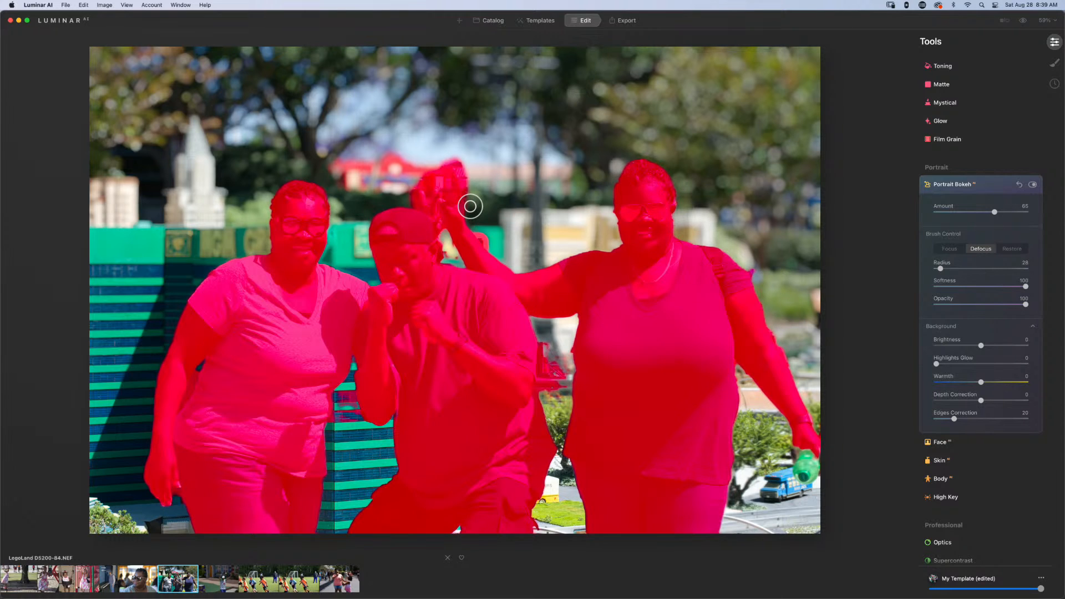
scroll(470, 206, up, 5)
scroll(470, 207, up, 2)
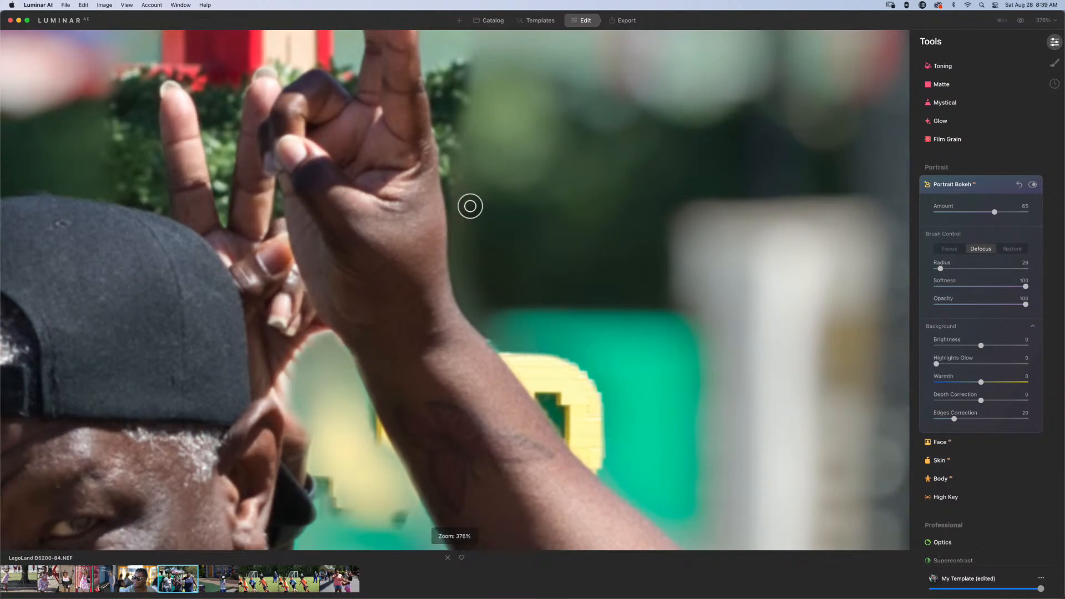
scroll(470, 206, down, 3)
key(space)
drag(480, 133, 491, 227)
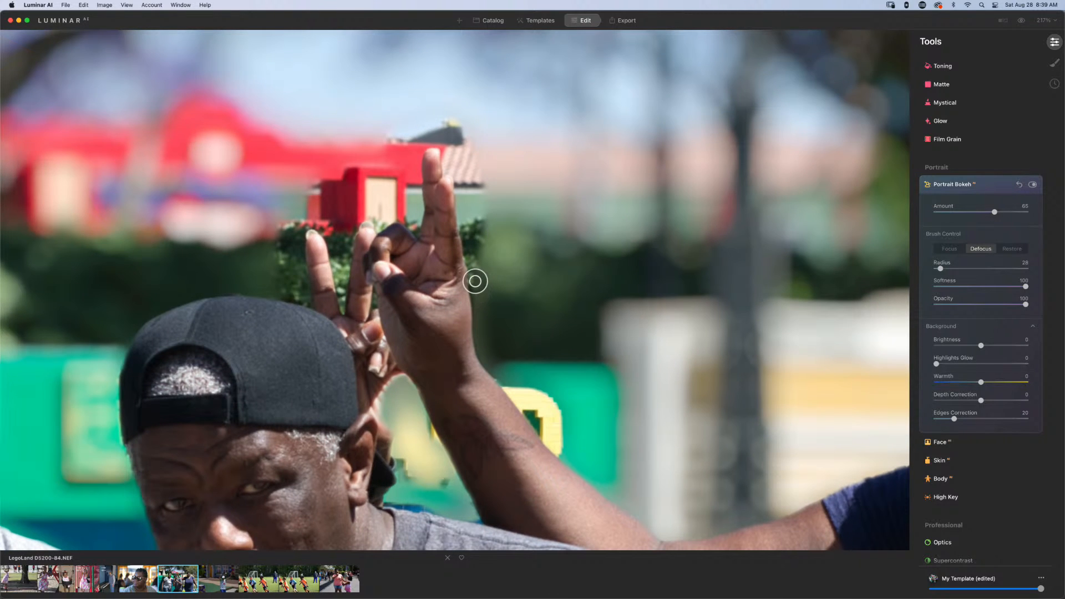
key(bracketright)
key(bracketright)
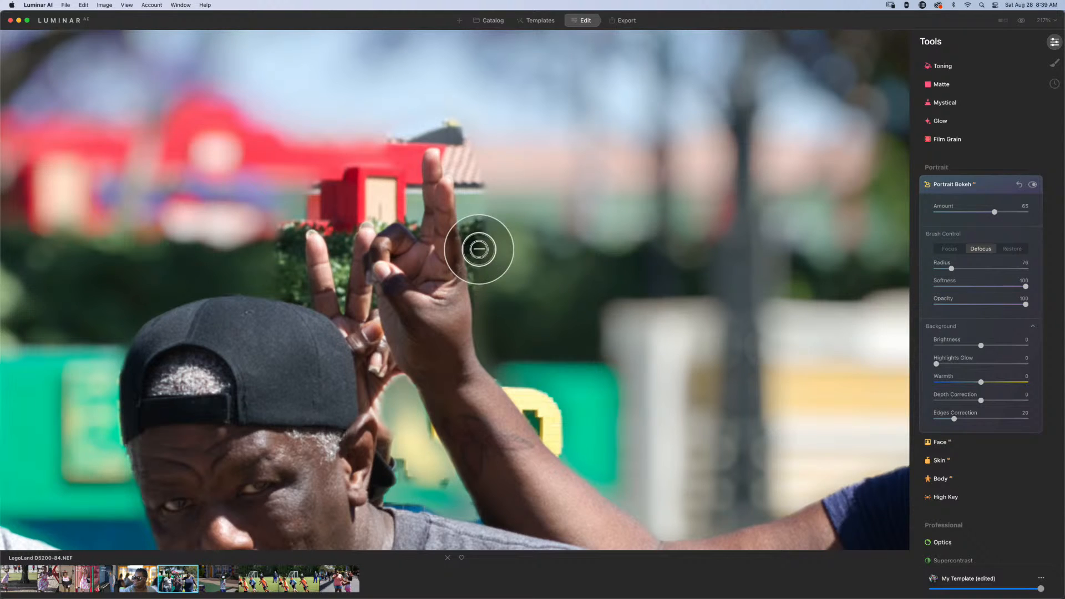
mouse_move(471, 205)
mouse_down()
mouse_move(469, 164)
mouse_move(474, 188)
mouse_move(450, 130)
mouse_move(371, 142)
mouse_move(435, 122)
mouse_move(455, 138)
mouse_up()
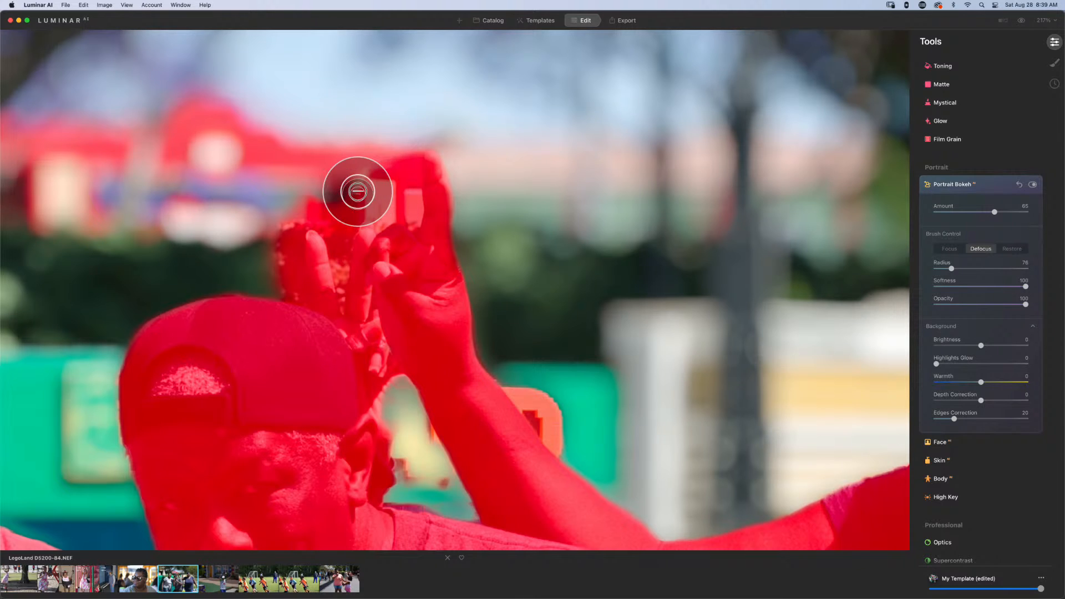
mouse_move(379, 174)
mouse_down()
mouse_move(399, 166)
mouse_move(405, 206)
mouse_move(352, 190)
mouse_move(281, 209)
mouse_move(276, 278)
mouse_move(285, 207)
mouse_move(318, 201)
mouse_move(340, 218)
mouse_move(335, 209)
mouse_up()
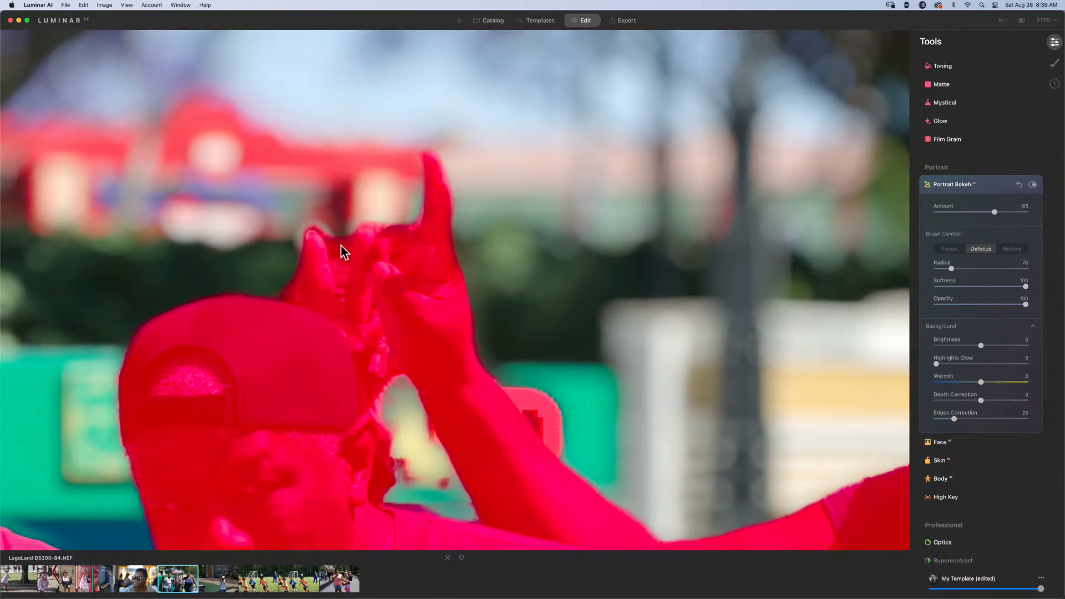
With a smaller Defocus brush, clear the greenery between and beside the raised fingers from the focus mask.
key(bracketleft)
key(bracketleft)
key(bracketleft)
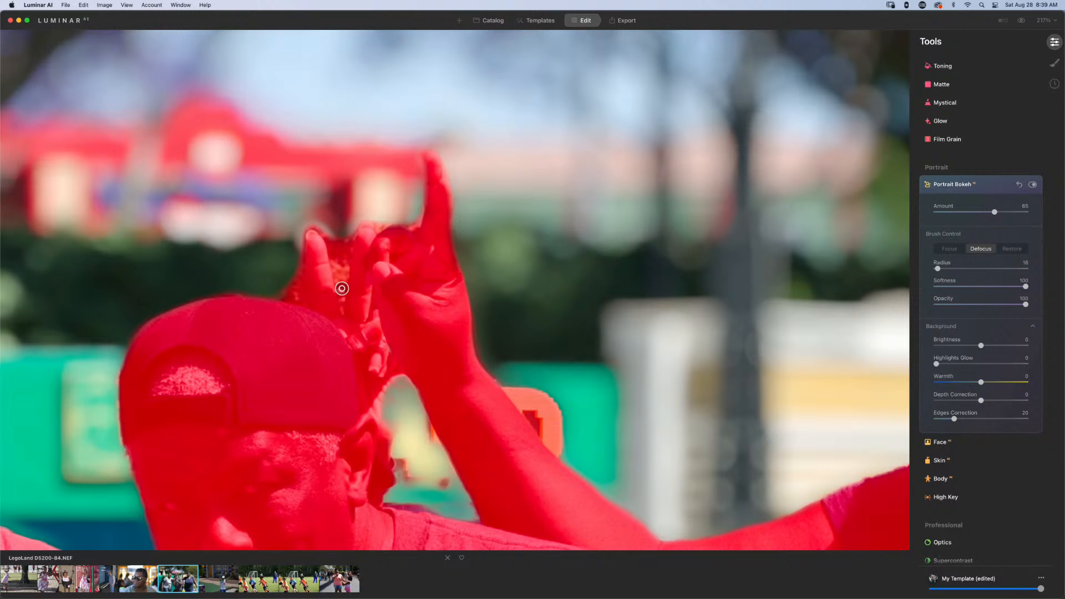
mouse_move(340, 288)
mouse_down()
mouse_move(349, 234)
mouse_move(343, 271)
mouse_move(323, 226)
mouse_up()
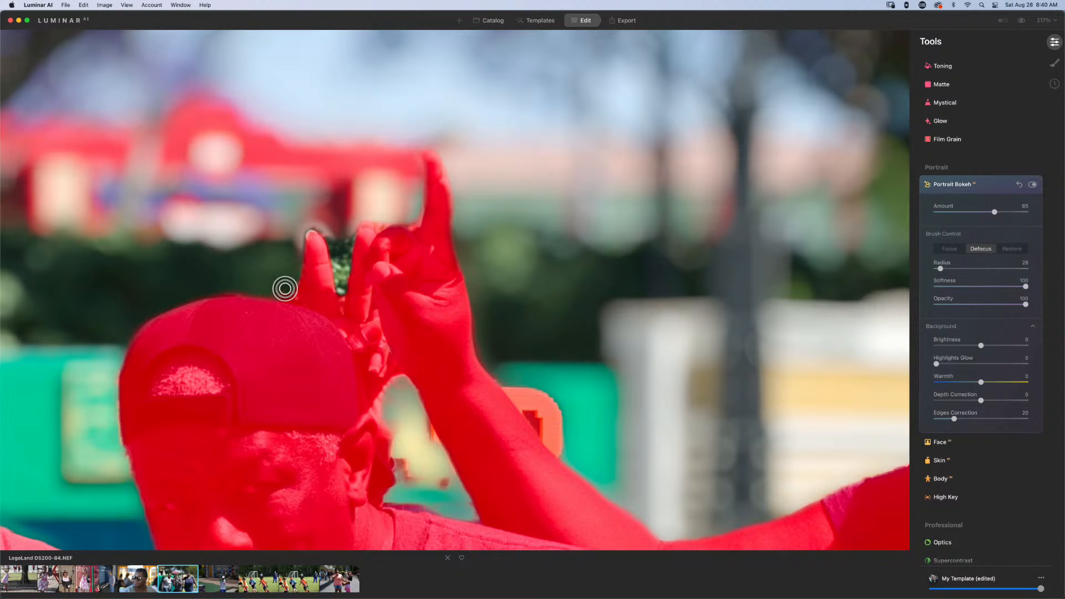
mouse_move(281, 290)
mouse_down()
mouse_move(310, 303)
mouse_move(302, 262)
mouse_move(298, 296)
mouse_move(300, 239)
mouse_up()
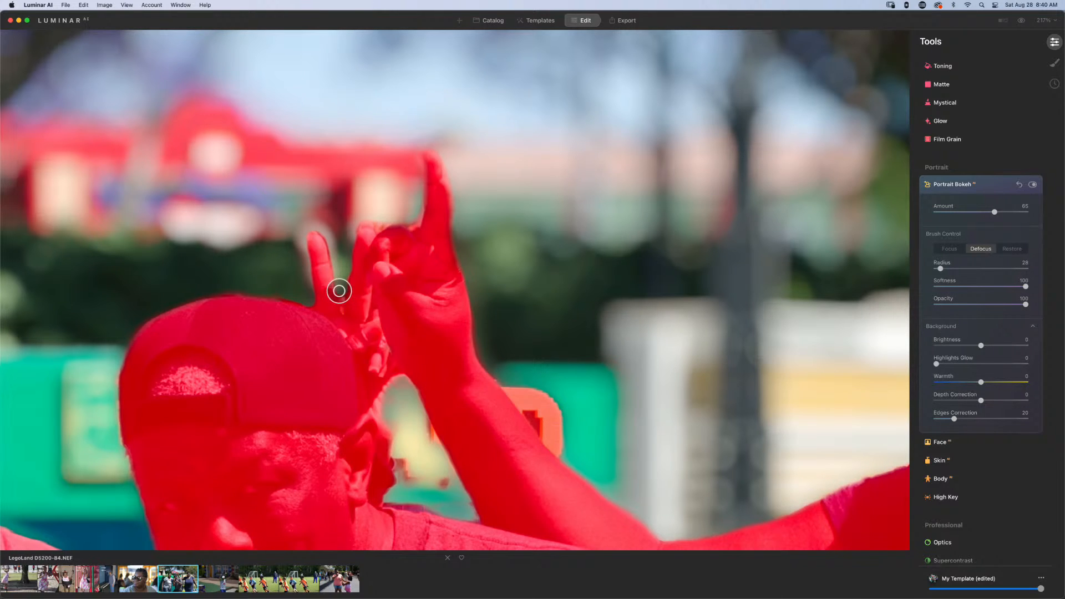
drag(339, 292, 337, 271)
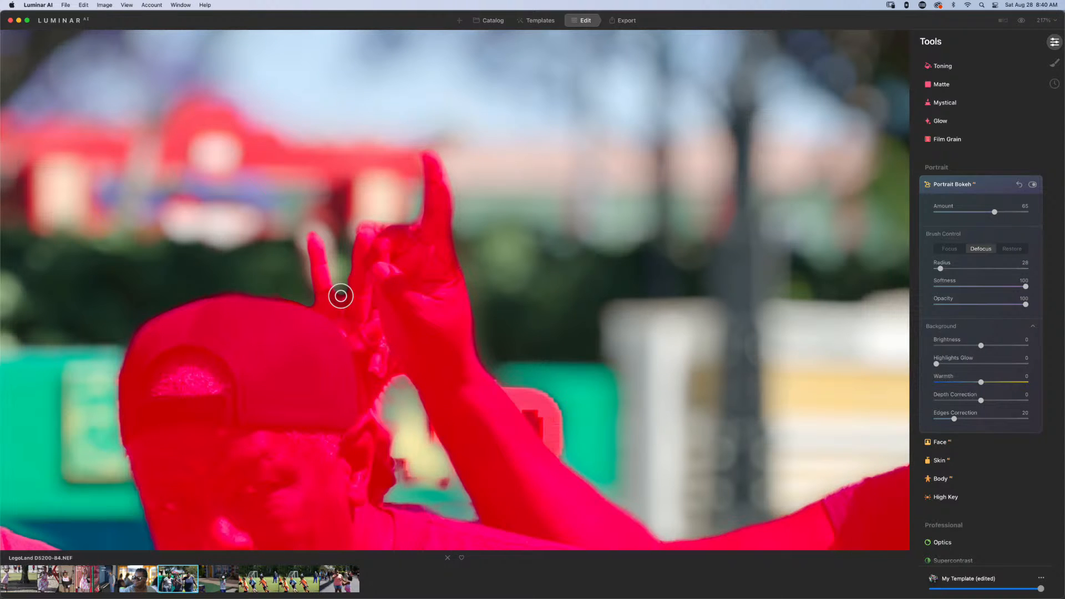
key(bracketleft)
key(bracketleft)
key(bracketleft)
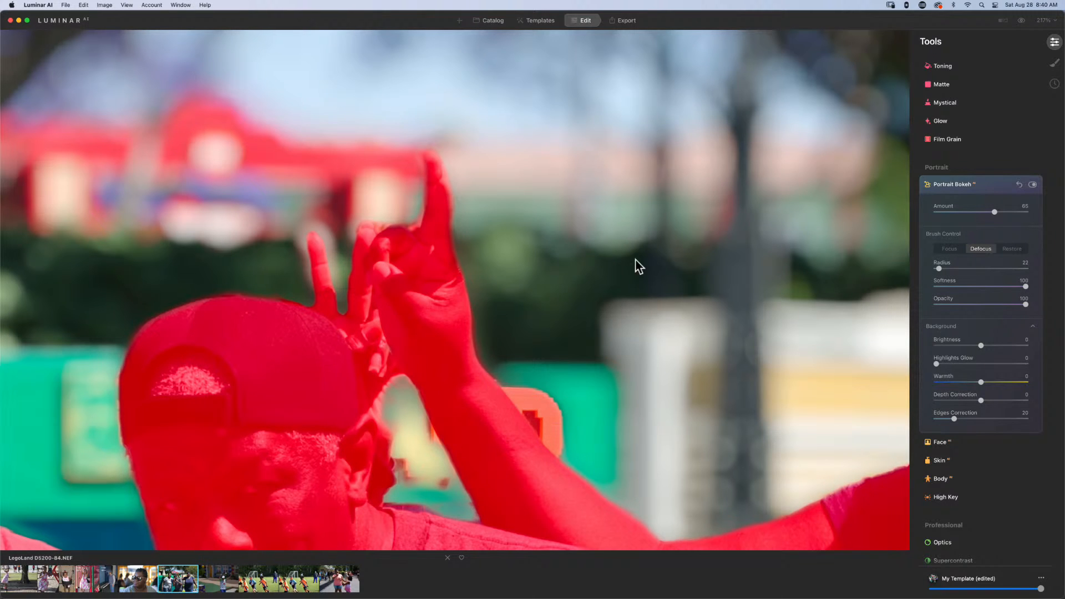
Paint the green bottle in the woman's hand into focus, and defocus the background patch beside the man's elbow.
scroll(509, 290, down, 10)
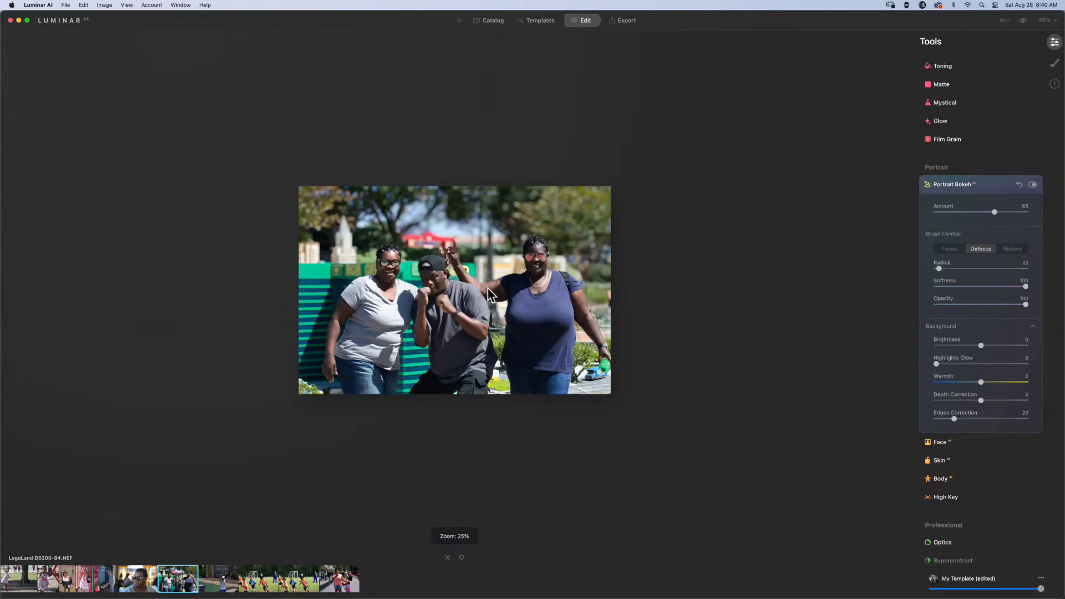
scroll(484, 286, up, 3)
scroll(484, 286, up, 5)
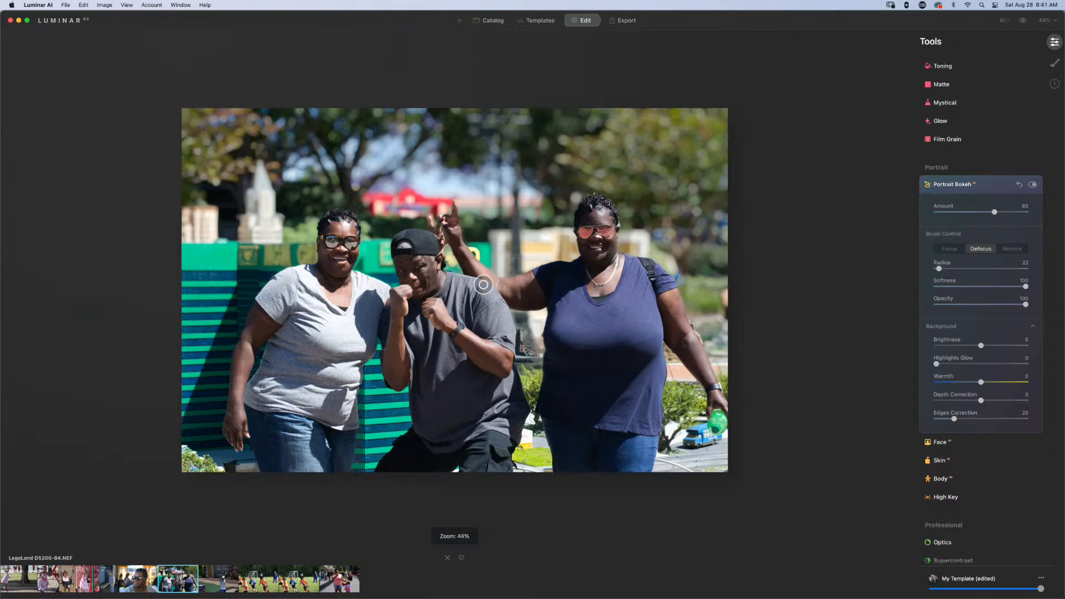
scroll(483, 285, down, 2)
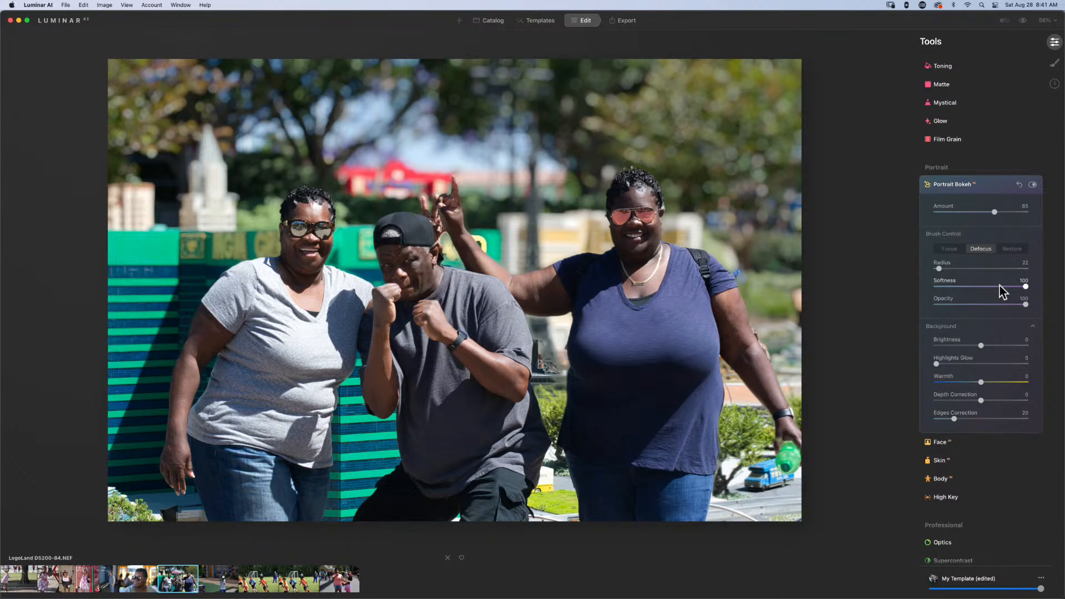
mouse_move(786, 458)
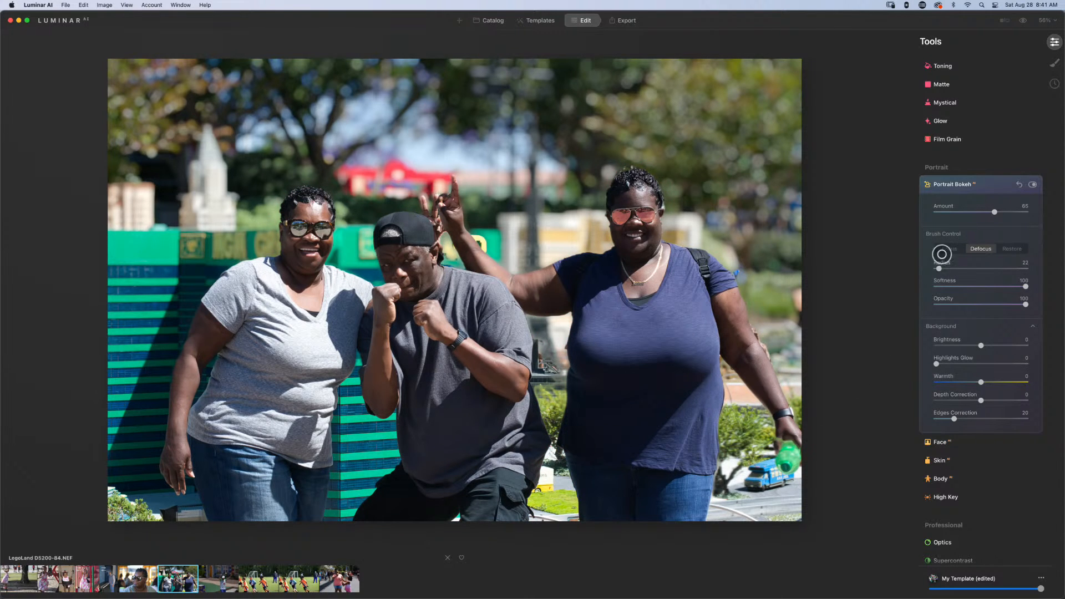
click(949, 249)
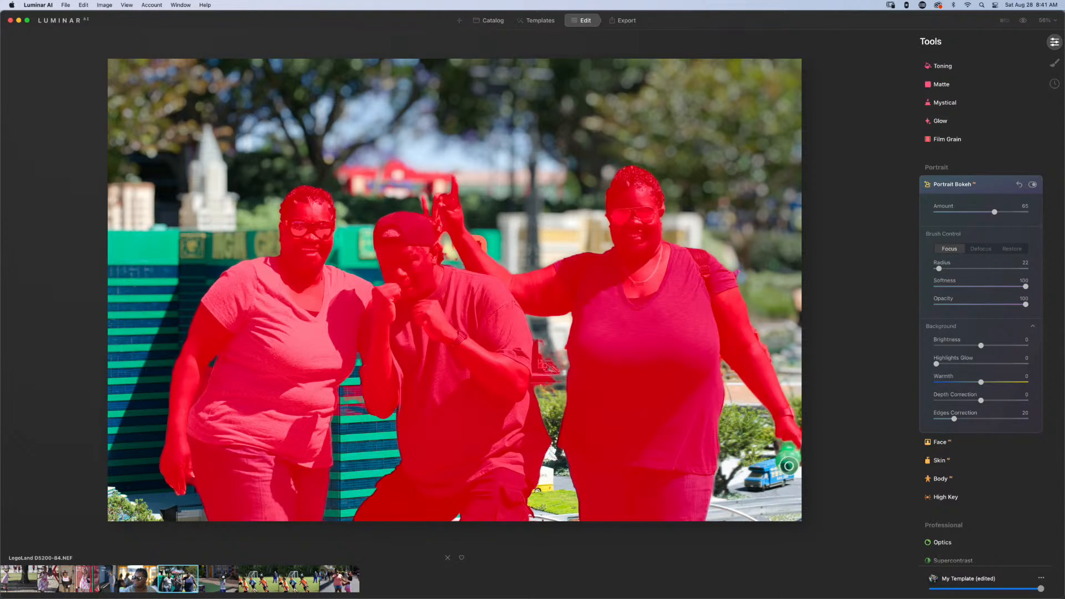
mouse_move(784, 465)
mouse_down()
mouse_move(782, 444)
mouse_move(797, 458)
mouse_move(798, 442)
mouse_move(792, 468)
mouse_move(786, 436)
mouse_move(795, 442)
mouse_up()
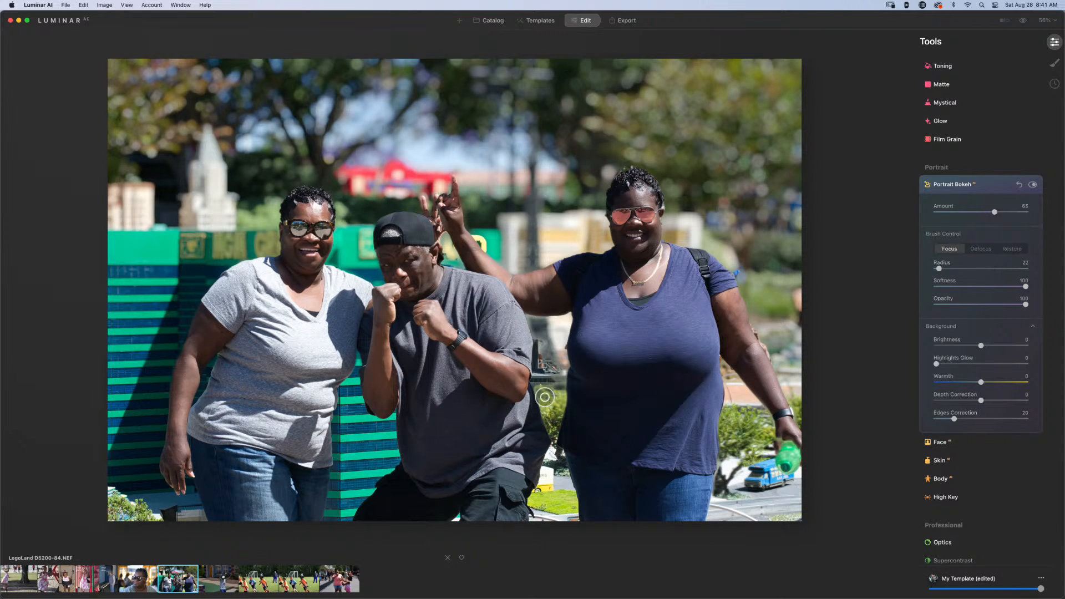
click(974, 248)
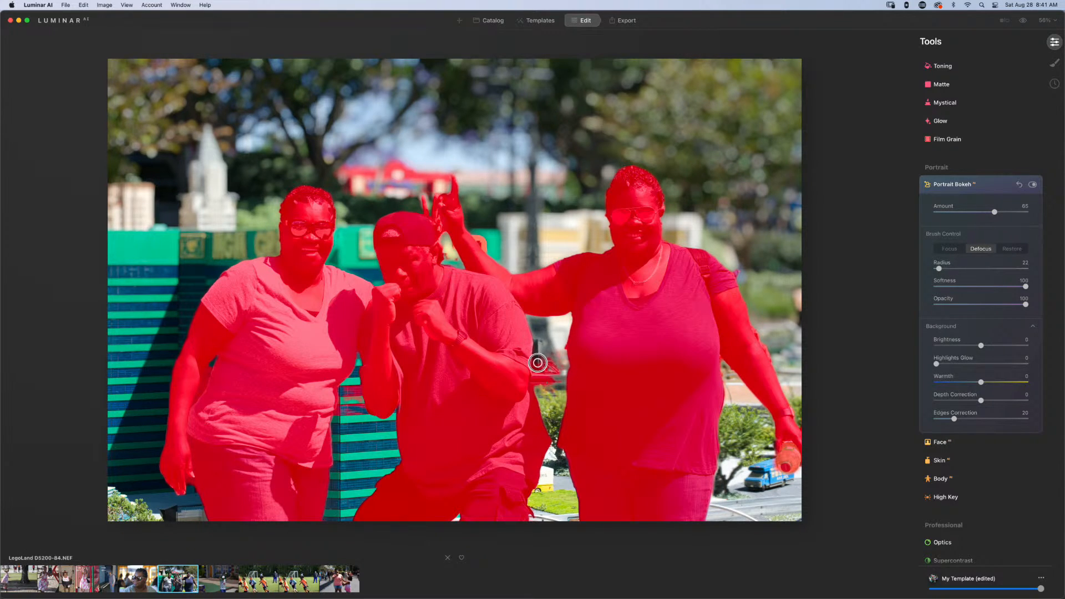
mouse_move(538, 363)
mouse_down()
mouse_move(541, 355)
mouse_move(547, 393)
mouse_move(558, 395)
mouse_move(559, 356)
mouse_move(552, 363)
mouse_move(563, 343)
mouse_move(560, 351)
mouse_move(553, 341)
mouse_move(552, 382)
mouse_up()
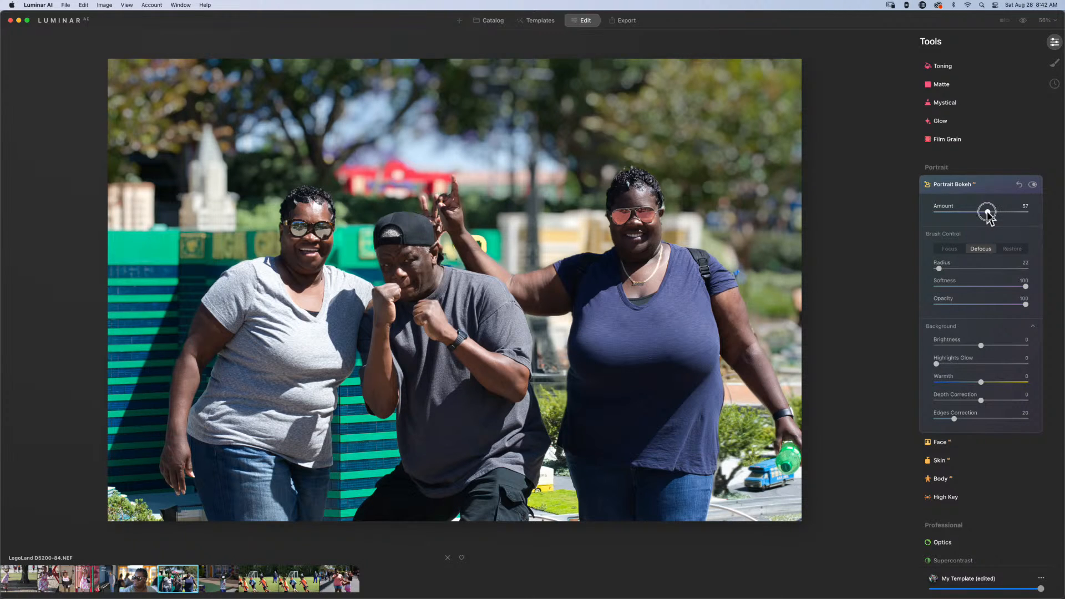
Set the Portrait Bokeh Amount to 45 on the group photo, and open the photo of the man in the white cap.
drag(986, 215, 976, 215)
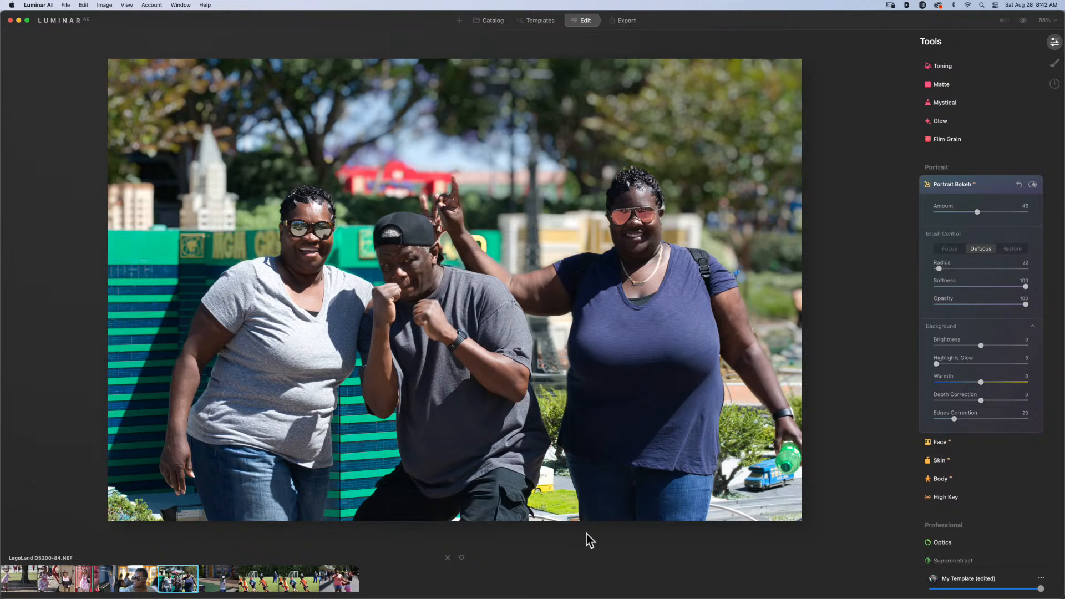
click(223, 583)
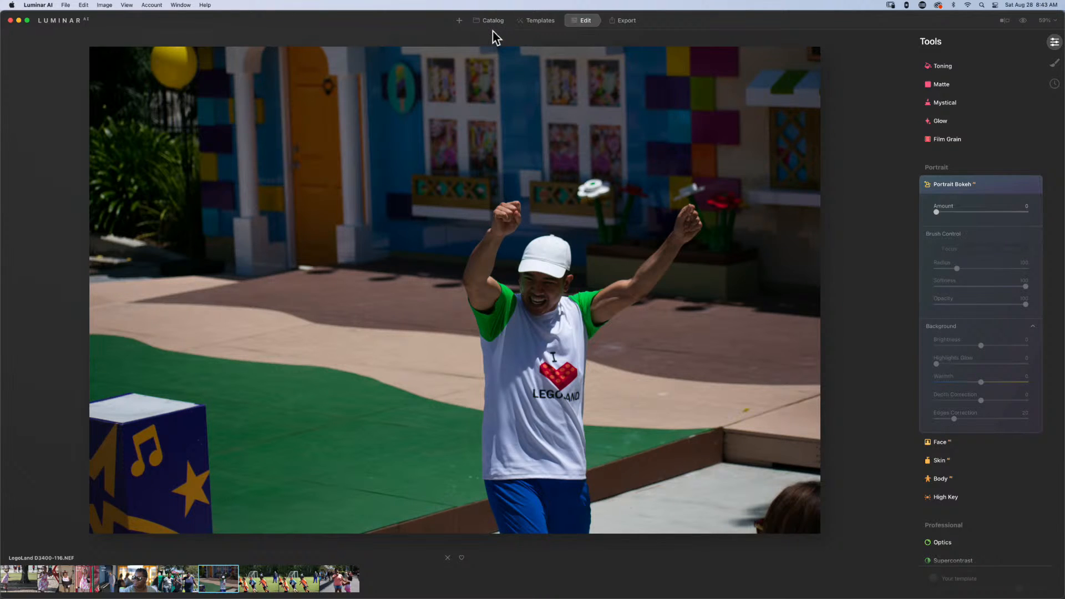
Show the histogram for the photo of the man in the white cap.
right_click(221, 583)
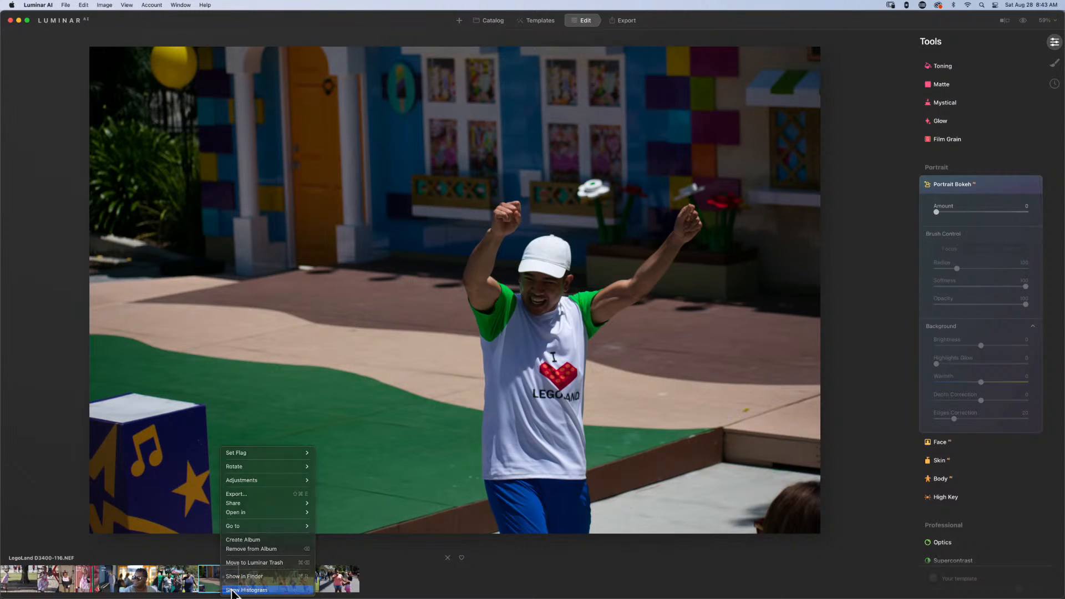
click(231, 590)
right_click(215, 590)
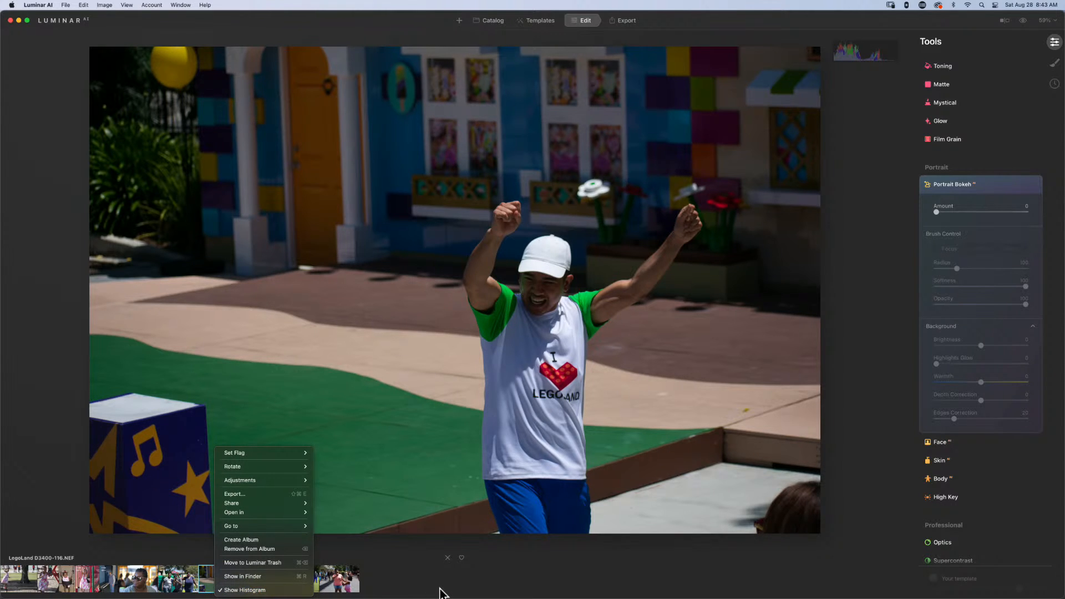
click(559, 589)
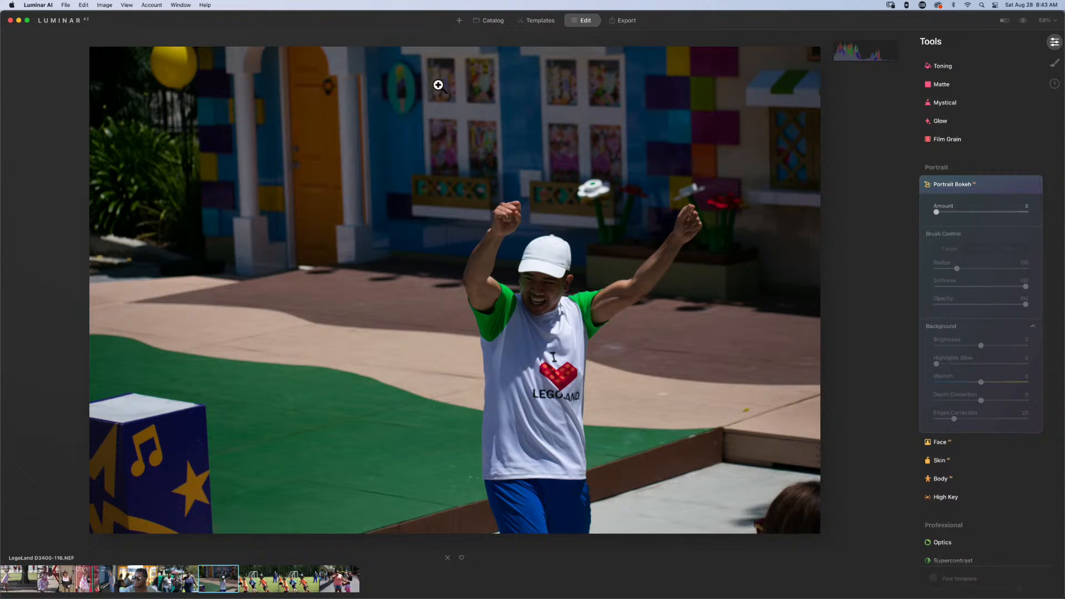
Look at the selected LegoLand photo and its capture details in the catalog, and return to editing it.
click(491, 22)
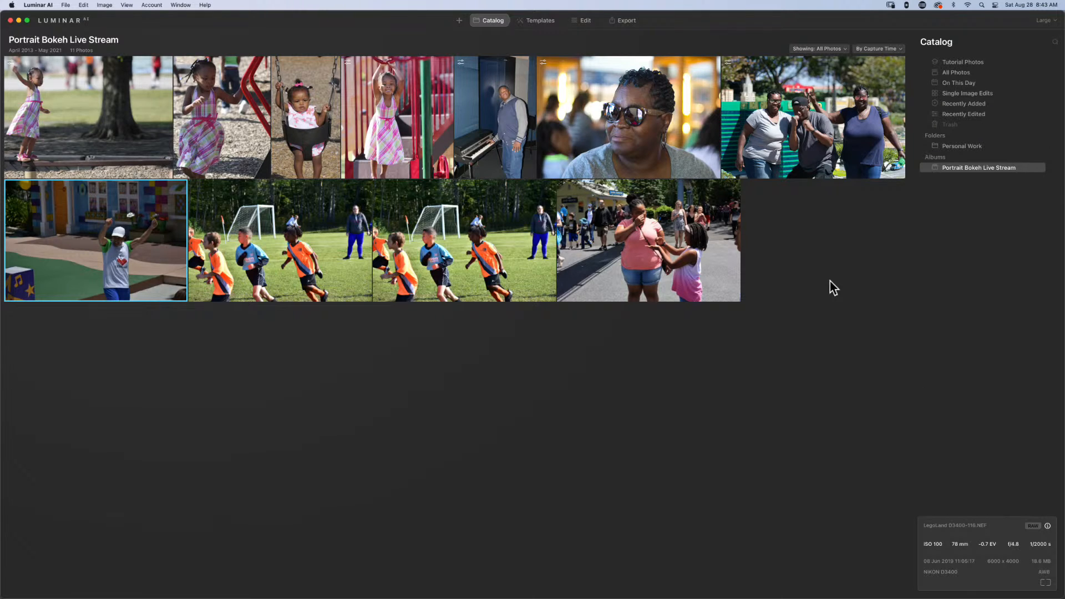
click(586, 22)
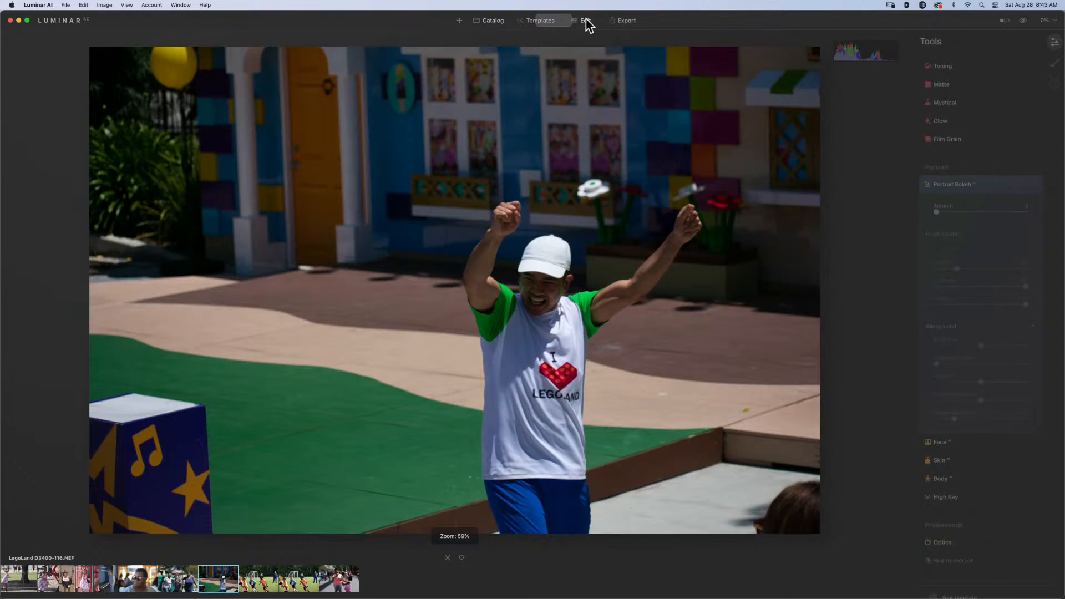
click(492, 21)
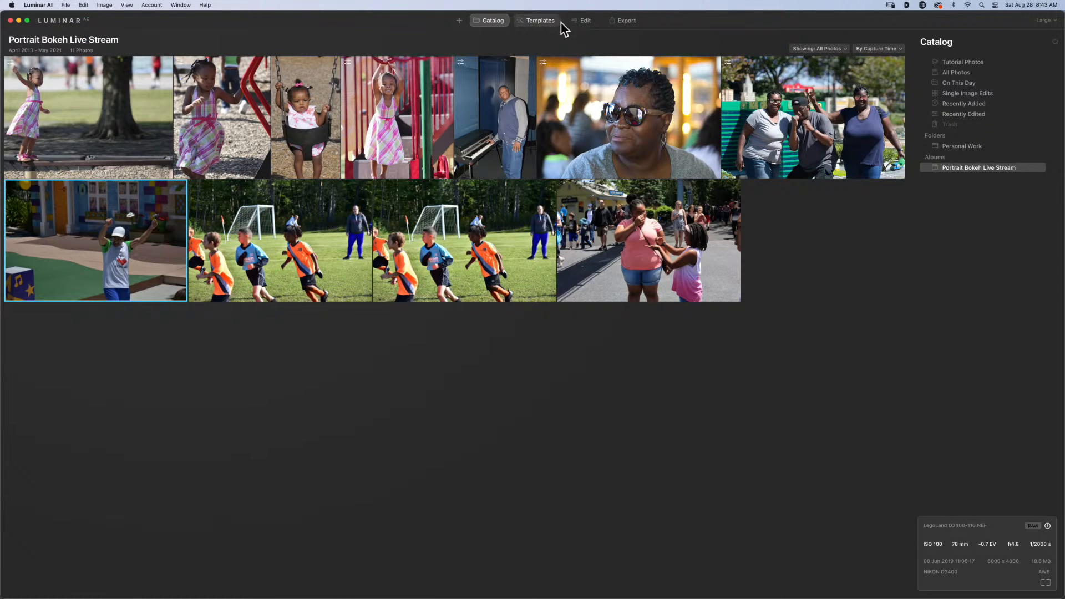
click(579, 22)
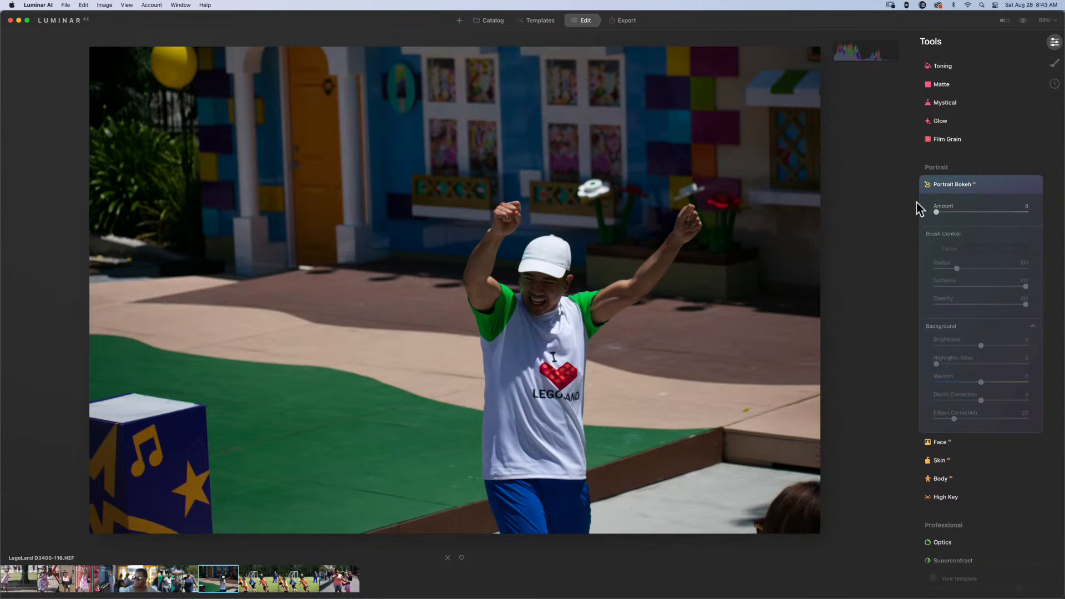
Brighten the photo of the man in the white cap with Enhance, setting Accent to 48.
click(981, 186)
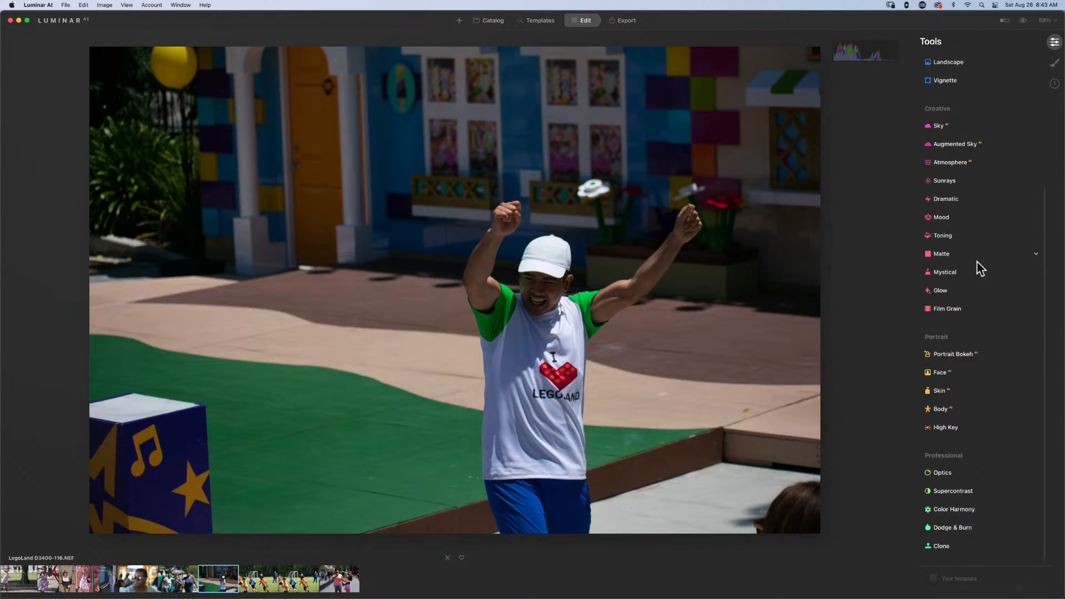
scroll(977, 262, up, 5)
scroll(977, 261, up, 2)
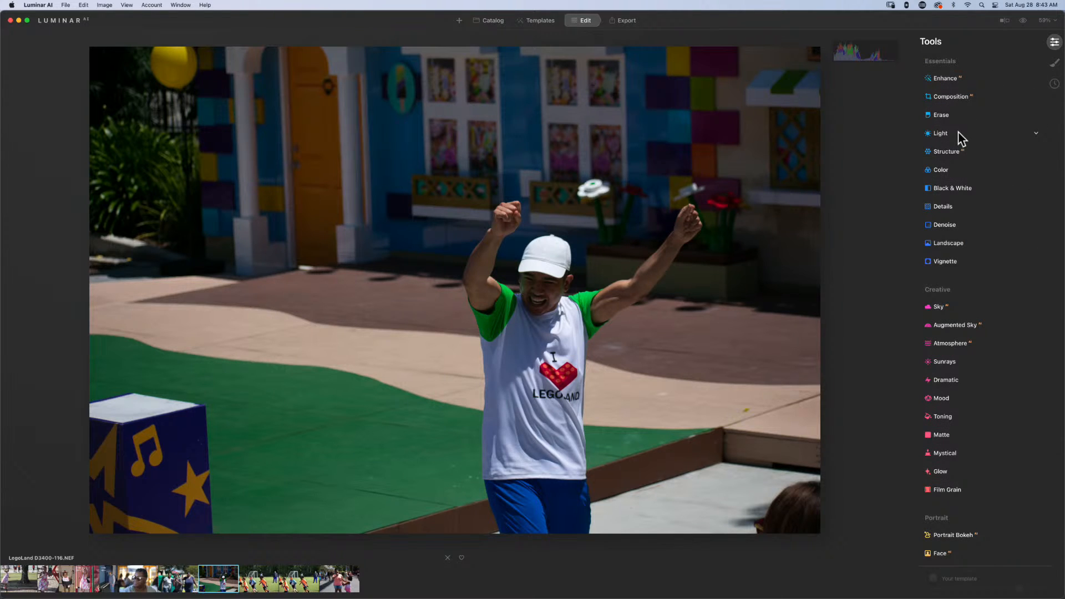
click(952, 76)
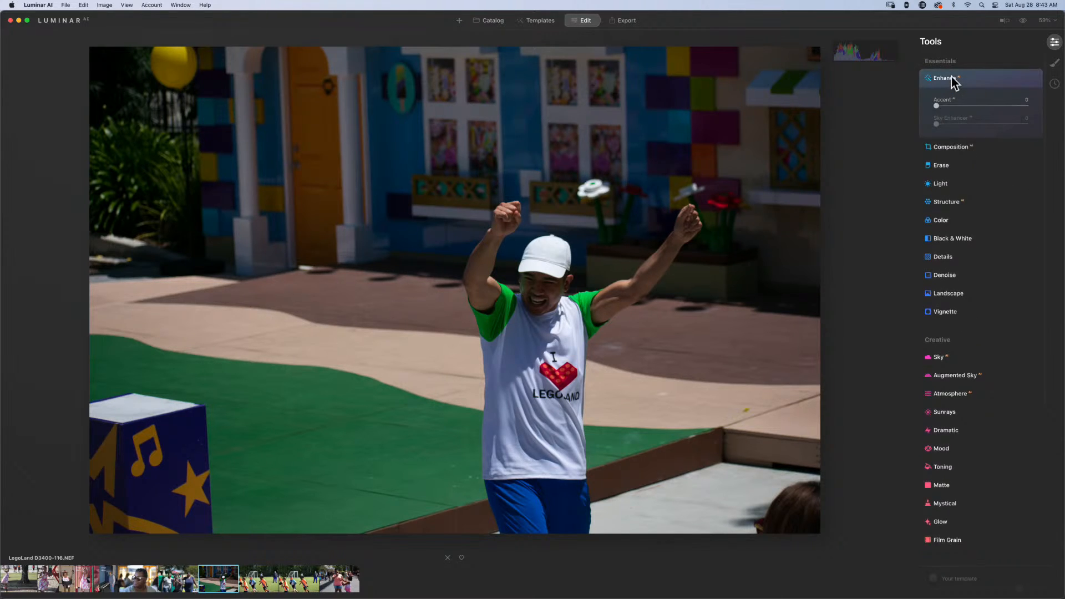
click(936, 106)
drag(937, 107, 981, 107)
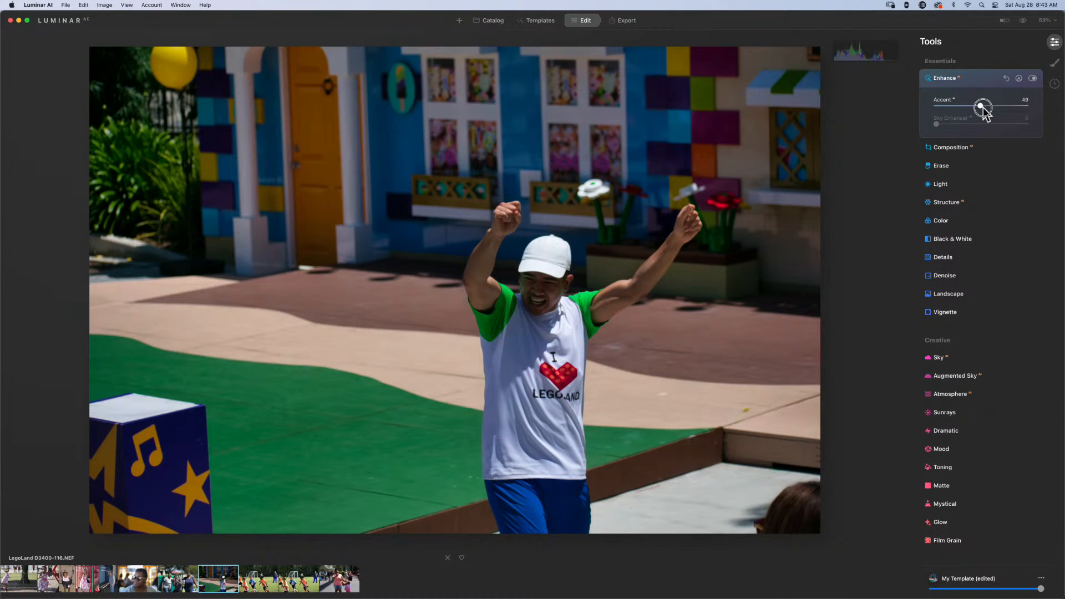
click(976, 82)
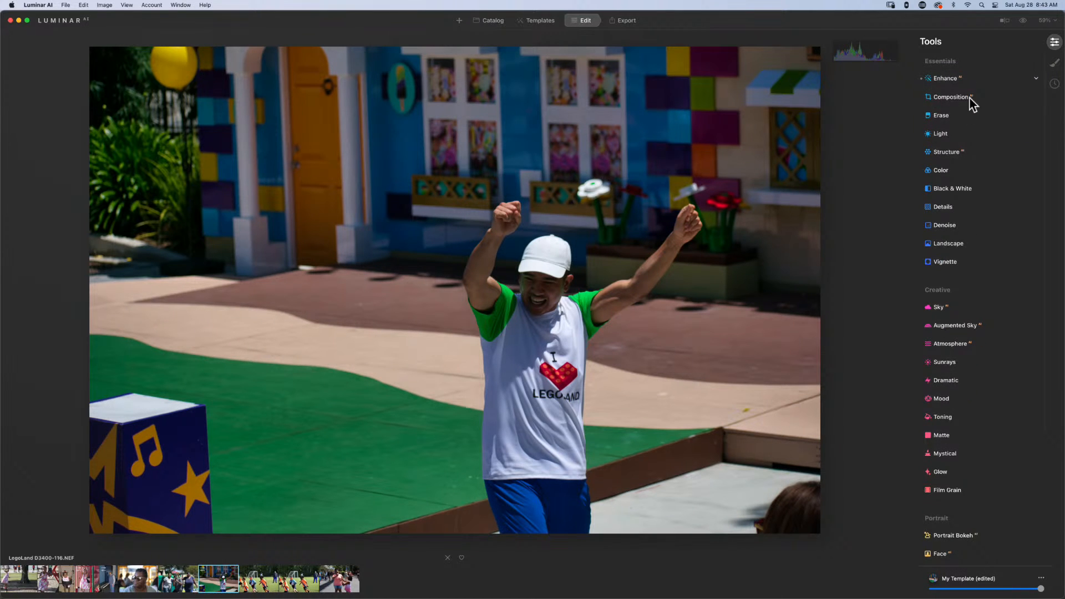
Adjust the photo's Light settings: Exposure 0.45, Shadows 30 and slightly raised Smart Contrast.
click(953, 134)
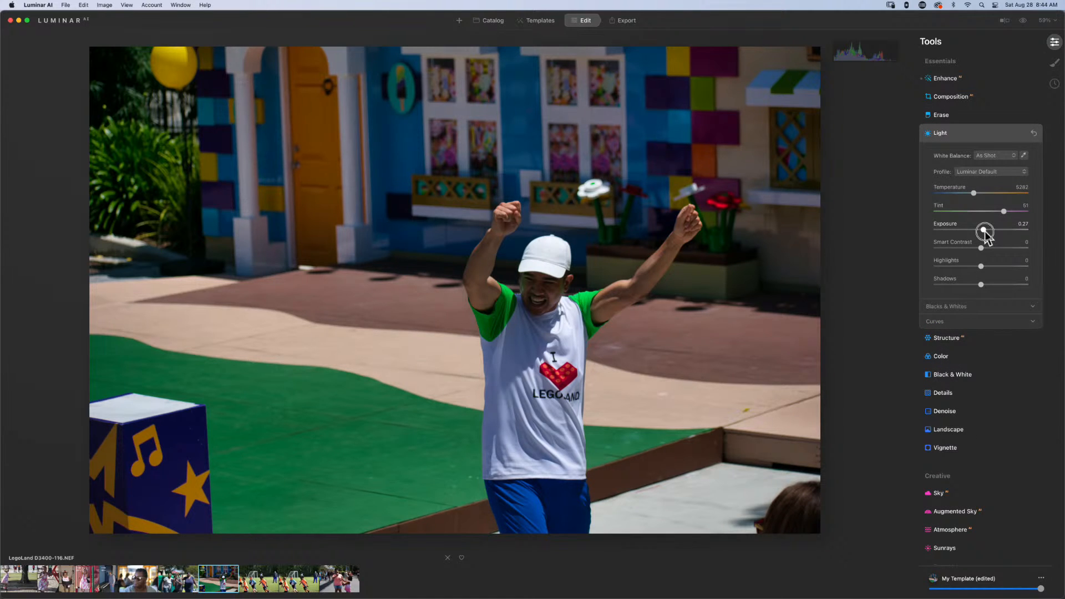
drag(981, 229, 985, 229)
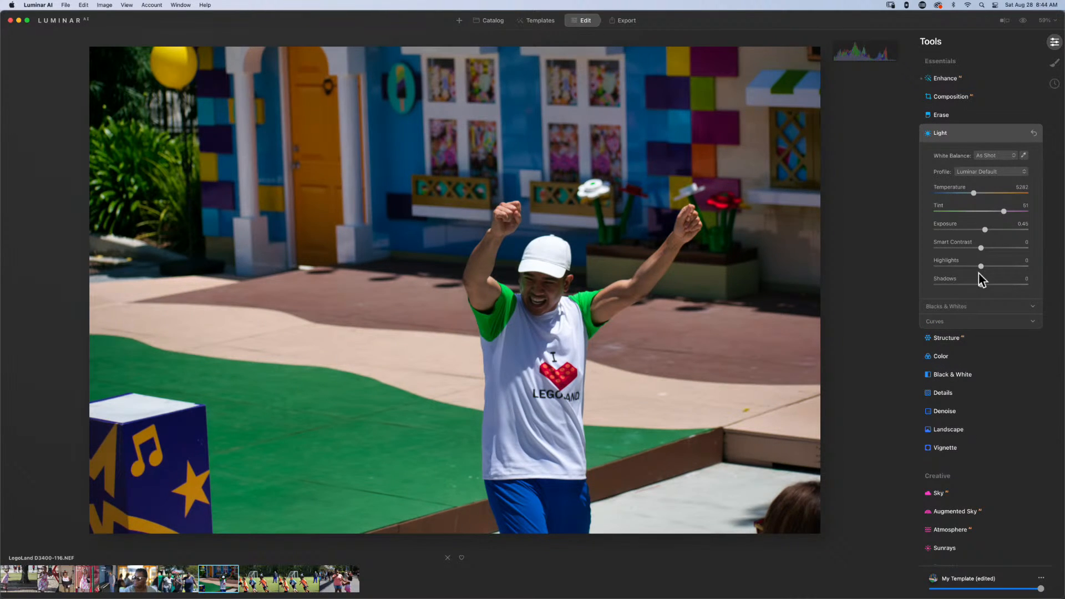
drag(980, 284, 995, 286)
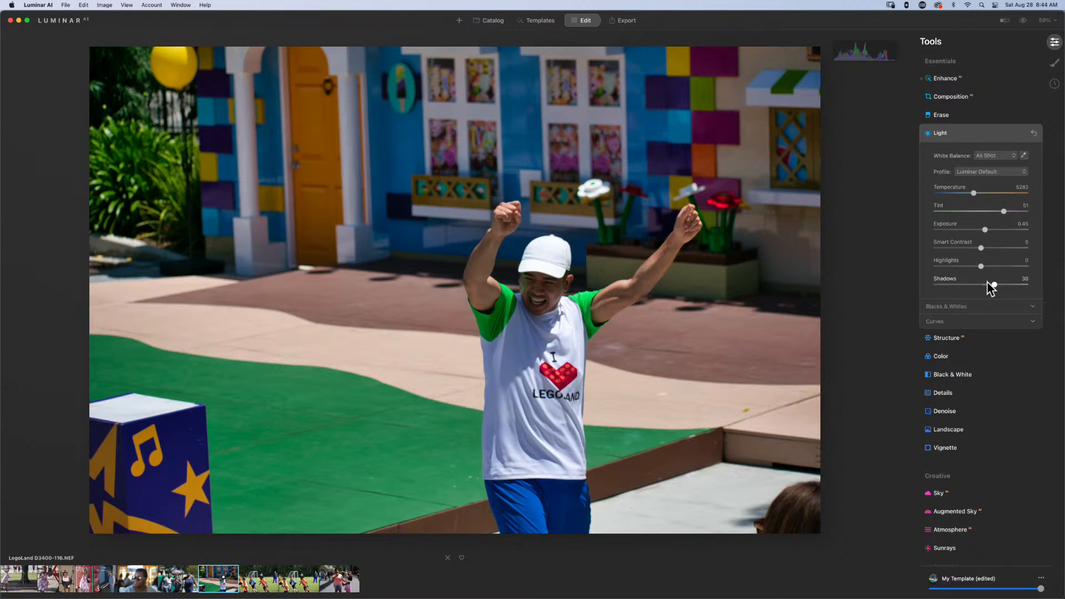
drag(981, 248, 988, 250)
click(969, 128)
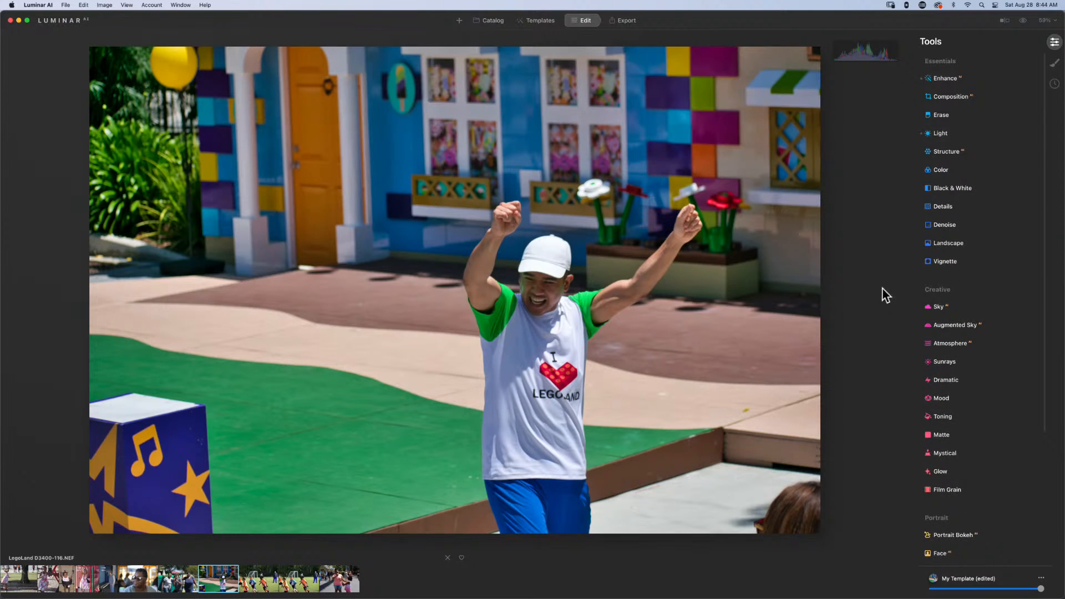
Apply Portrait Bokeh with an Amount of 64 to the photo of the man in the white cap.
scroll(949, 286, down, 5)
scroll(950, 286, down, 3)
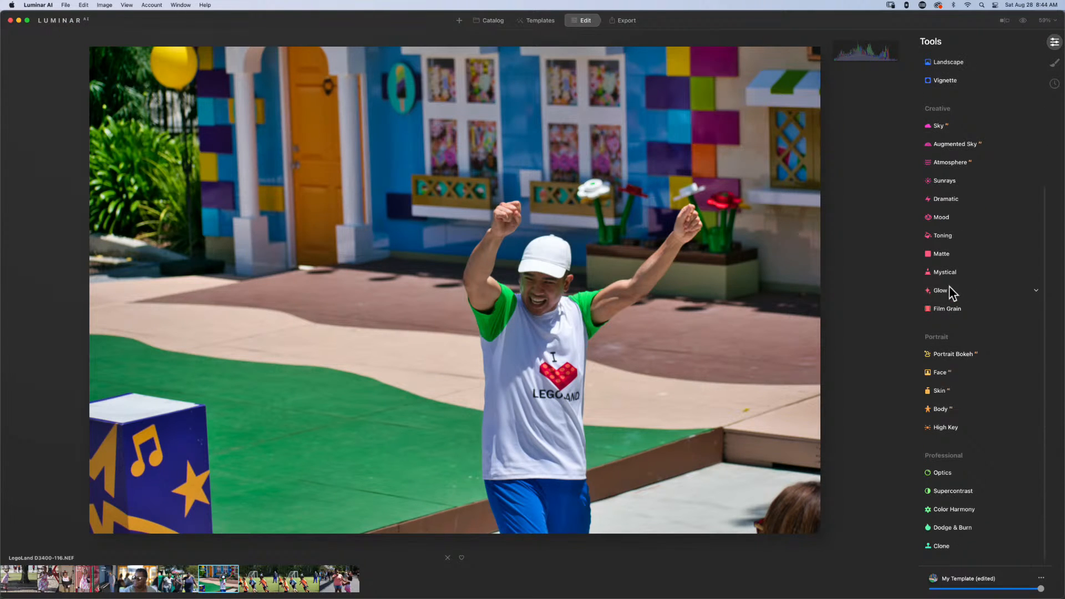
click(940, 351)
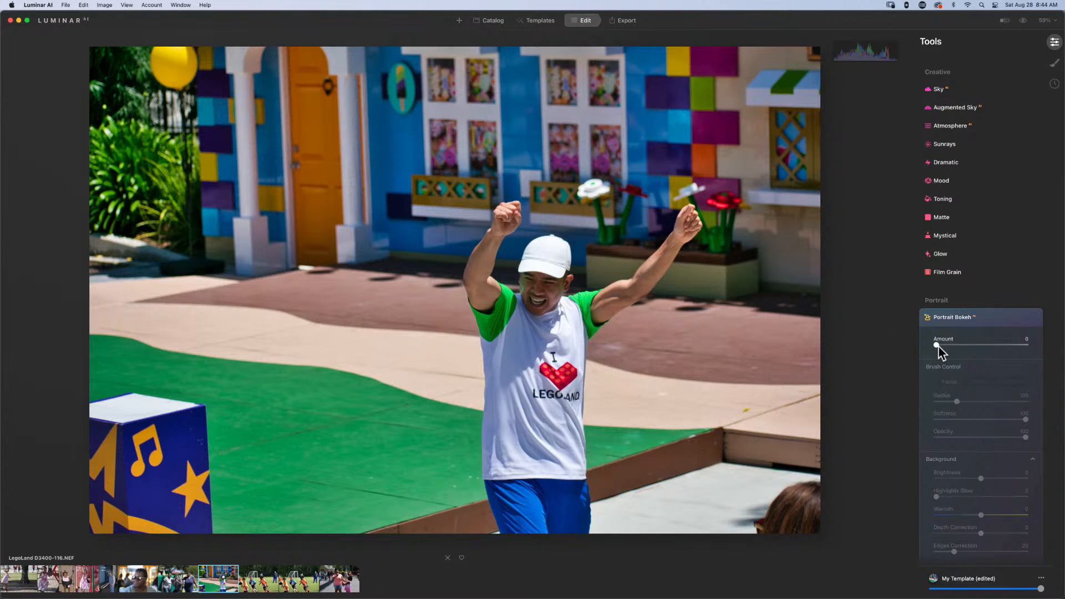
drag(937, 346, 999, 347)
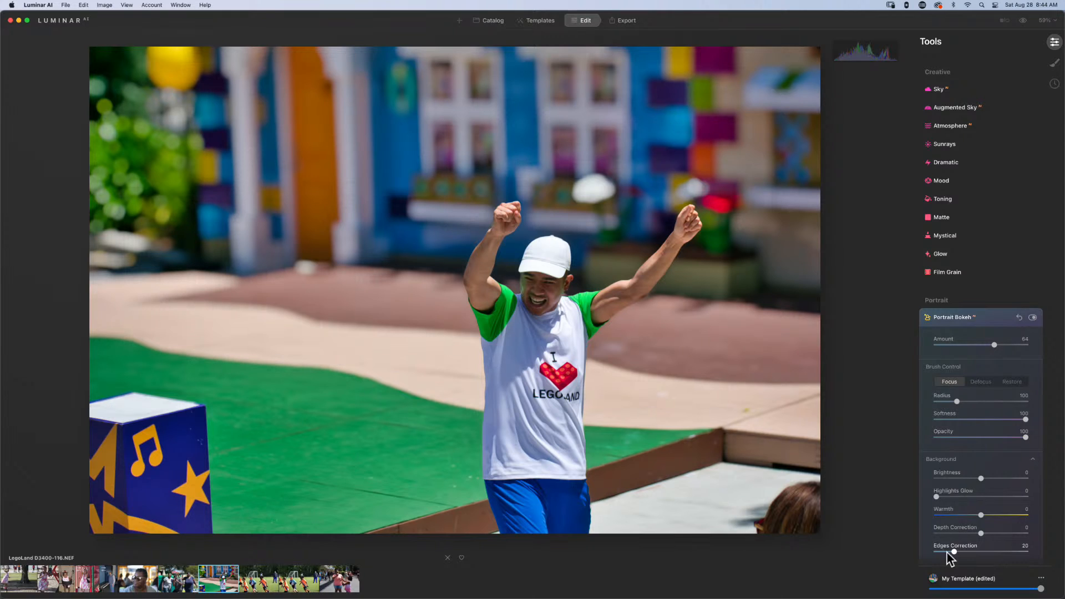
Set Edges Correction to 10, Depth Correction to -37 and the bokeh Amount to 24, and compare with the original.
drag(951, 553, 944, 552)
drag(979, 533, 963, 534)
drag(994, 345, 955, 347)
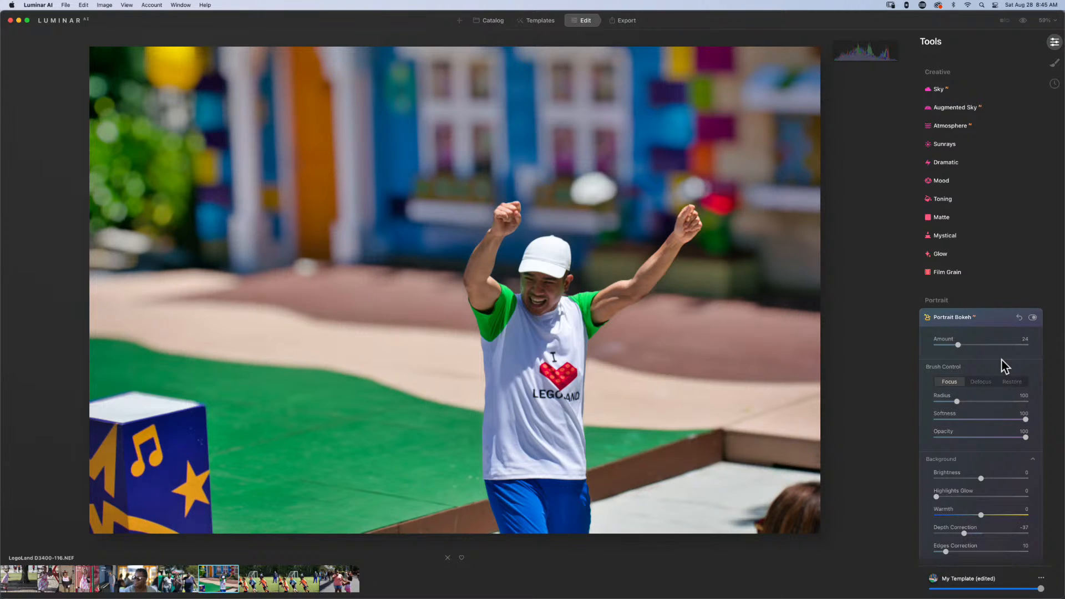
key(backslash)
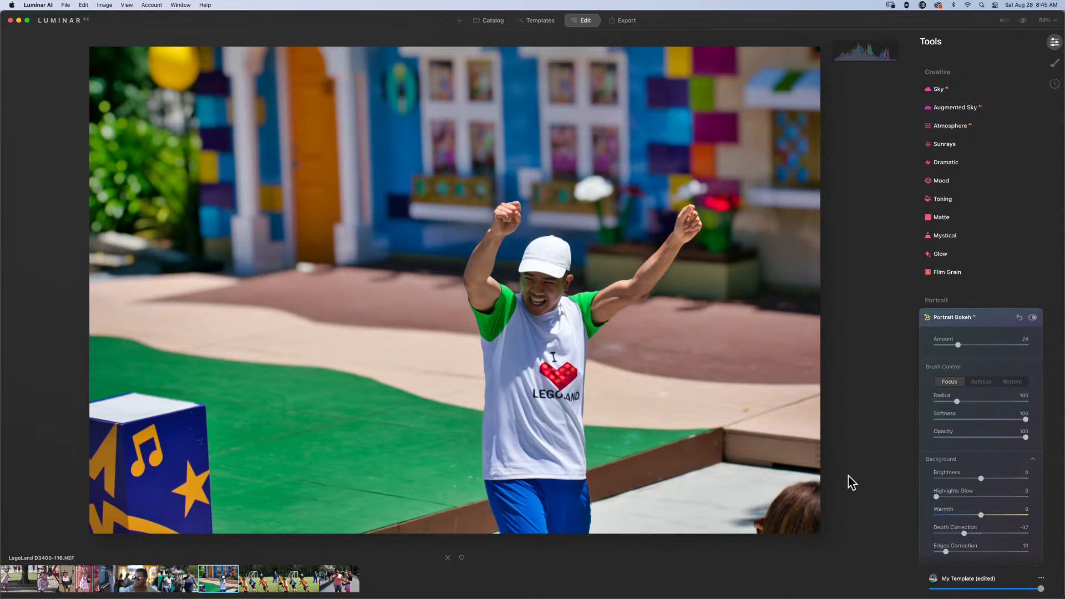
Set Edges Correction to 58, and compare the photo with Portrait Bokeh switched off and on.
scroll(987, 481, down, 3)
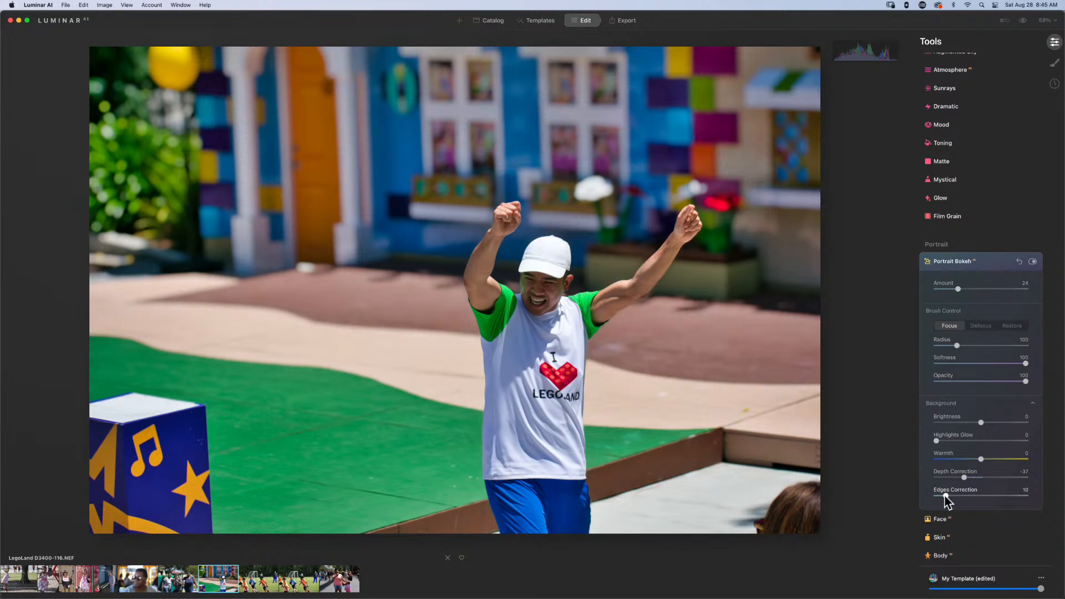
drag(944, 496, 988, 495)
click(536, 374)
click(1032, 262)
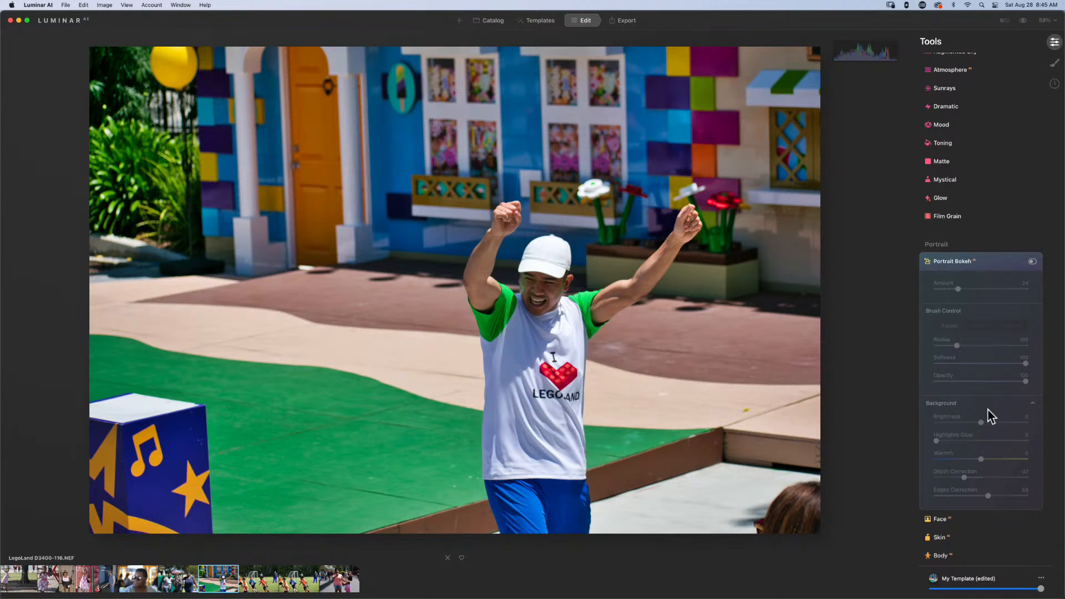
click(1032, 262)
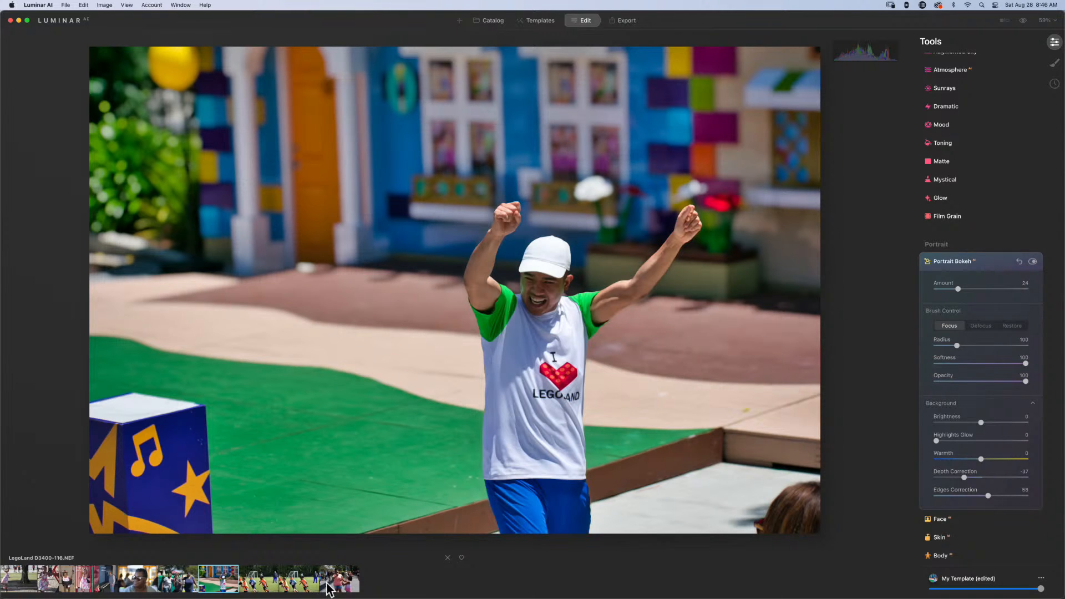
Open the first soccer game photo and apply Portrait Bokeh with an Amount of 58.
click(261, 587)
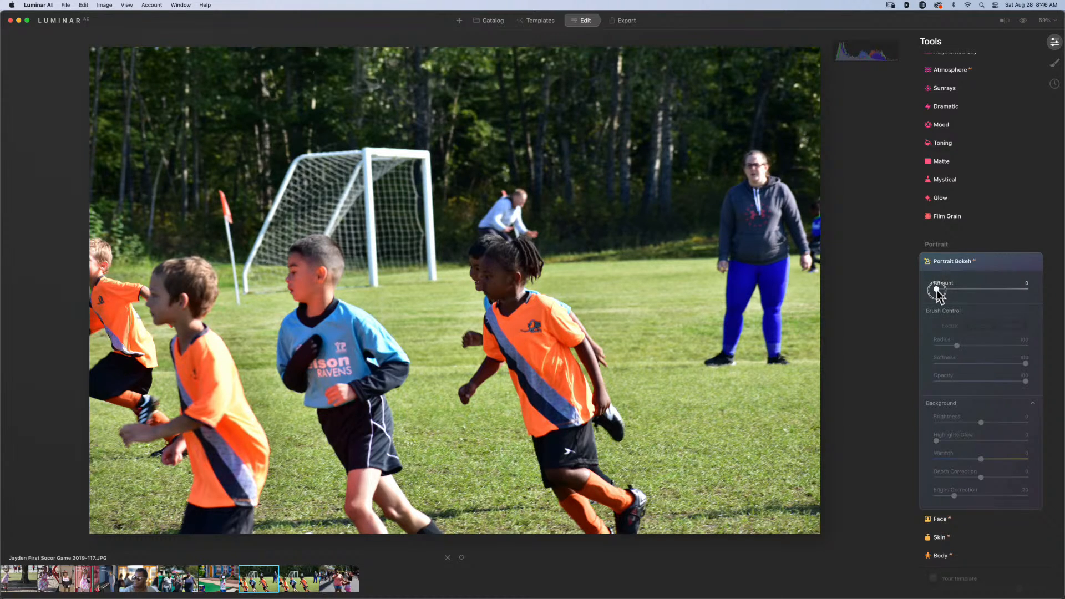
drag(936, 289, 988, 291)
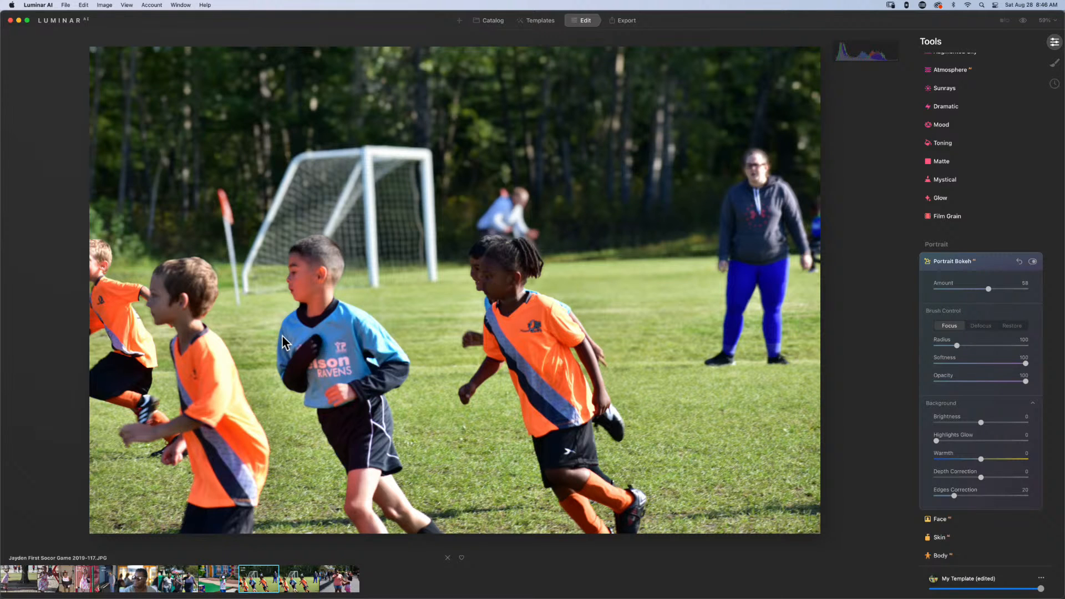
With the Defocus brush at radius 100, remove the blue-shirted boy and the two orange-shirted boys behind him from the focus mask.
mouse_move(500, 329)
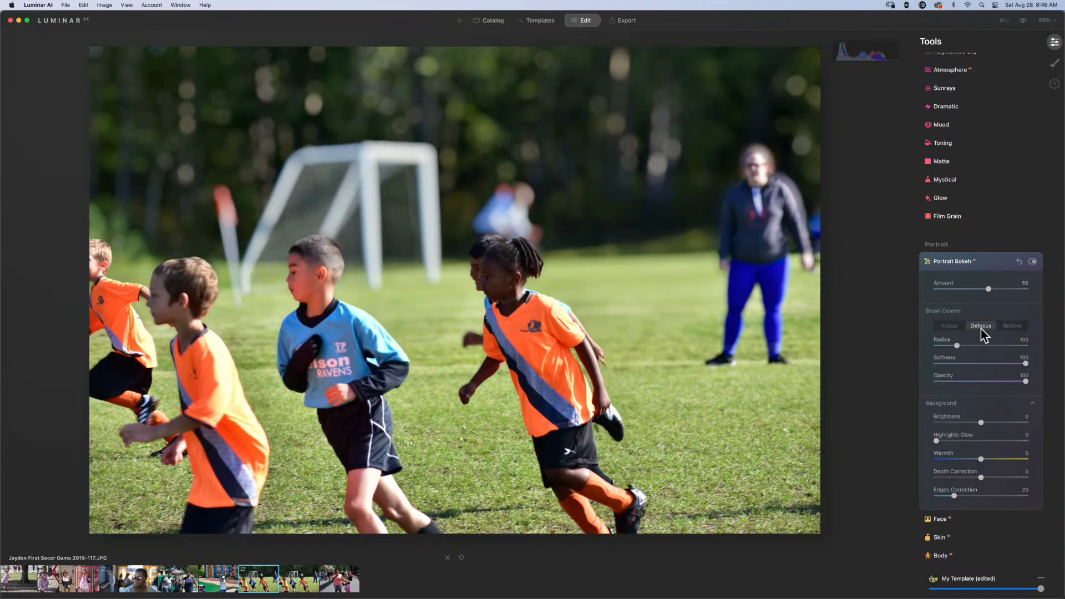
click(980, 326)
mouse_move(317, 384)
mouse_down()
mouse_move(305, 254)
mouse_move(334, 262)
mouse_move(304, 244)
mouse_move(278, 289)
mouse_move(327, 343)
mouse_move(395, 359)
mouse_move(380, 361)
mouse_move(331, 296)
mouse_move(411, 363)
mouse_move(370, 387)
mouse_move(379, 401)
mouse_move(286, 326)
mouse_move(369, 445)
mouse_move(383, 432)
mouse_move(359, 455)
mouse_move(395, 409)
mouse_move(333, 431)
mouse_move(331, 401)
mouse_move(355, 482)
mouse_move(416, 515)
mouse_move(376, 526)
mouse_move(442, 535)
mouse_move(405, 530)
mouse_up()
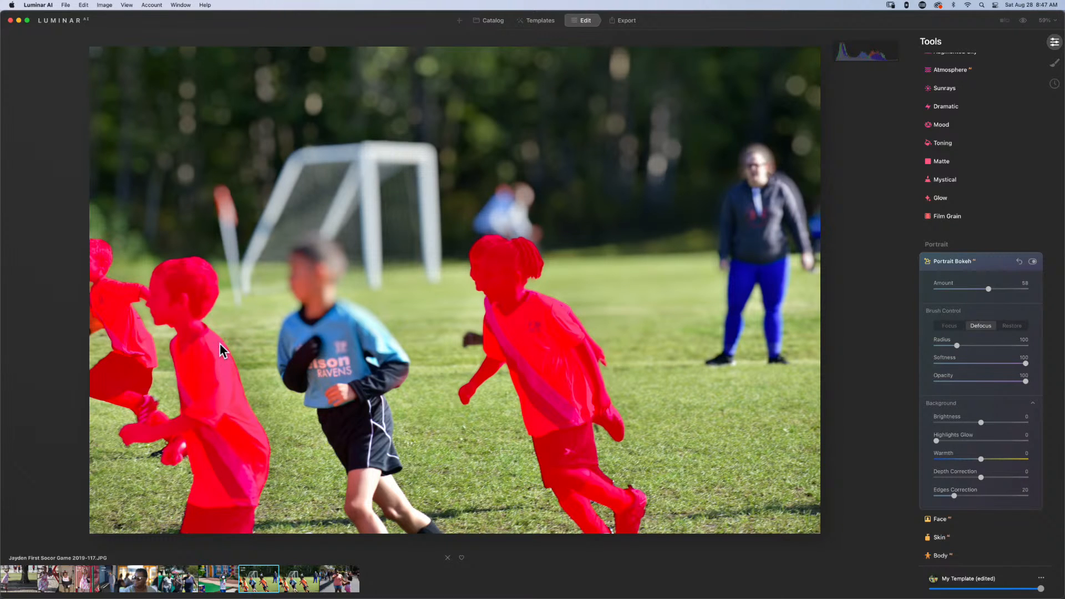
mouse_move(183, 290)
mouse_down()
mouse_move(191, 329)
mouse_move(222, 322)
mouse_move(172, 298)
mouse_move(190, 289)
mouse_move(77, 273)
mouse_move(125, 301)
mouse_move(77, 240)
mouse_move(91, 257)
mouse_move(100, 334)
mouse_move(126, 314)
mouse_move(123, 339)
mouse_move(189, 354)
mouse_move(148, 325)
mouse_move(151, 413)
mouse_move(110, 448)
mouse_move(118, 421)
mouse_move(181, 436)
mouse_move(206, 337)
mouse_move(254, 360)
mouse_move(185, 370)
mouse_move(157, 320)
mouse_move(163, 337)
mouse_move(177, 314)
mouse_move(206, 492)
mouse_move(200, 463)
mouse_move(181, 474)
mouse_move(227, 482)
mouse_move(261, 507)
mouse_move(235, 532)
mouse_up()
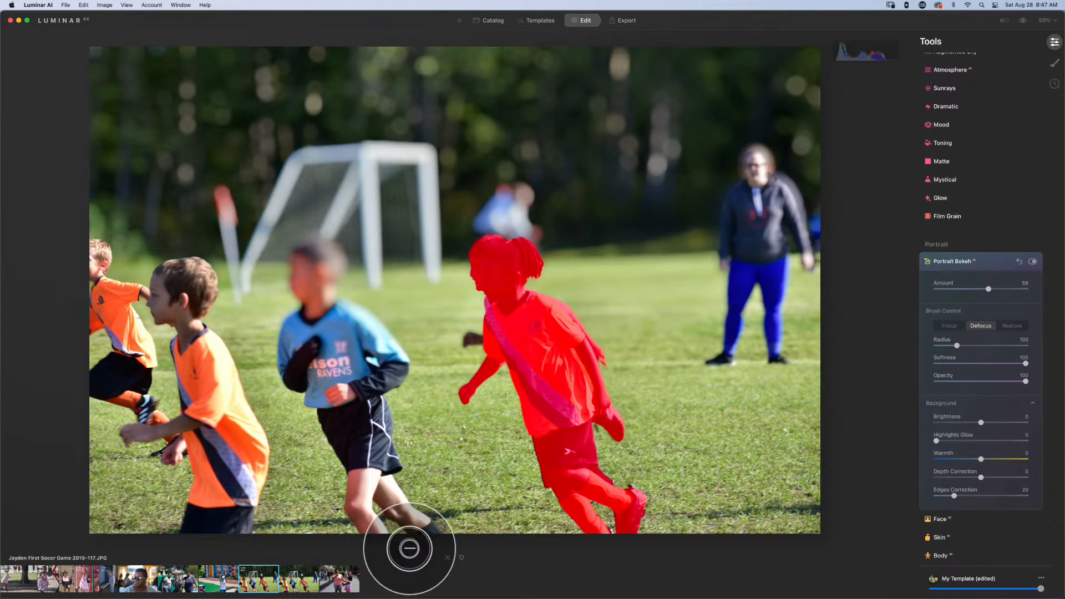
drag(356, 445, 361, 455)
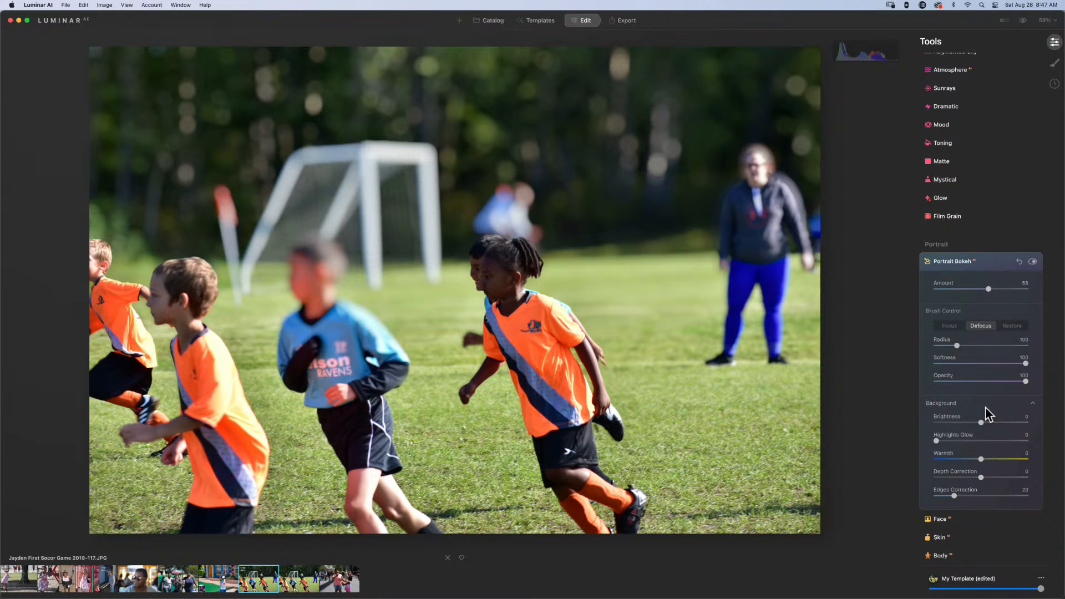
drag(114, 360, 193, 364)
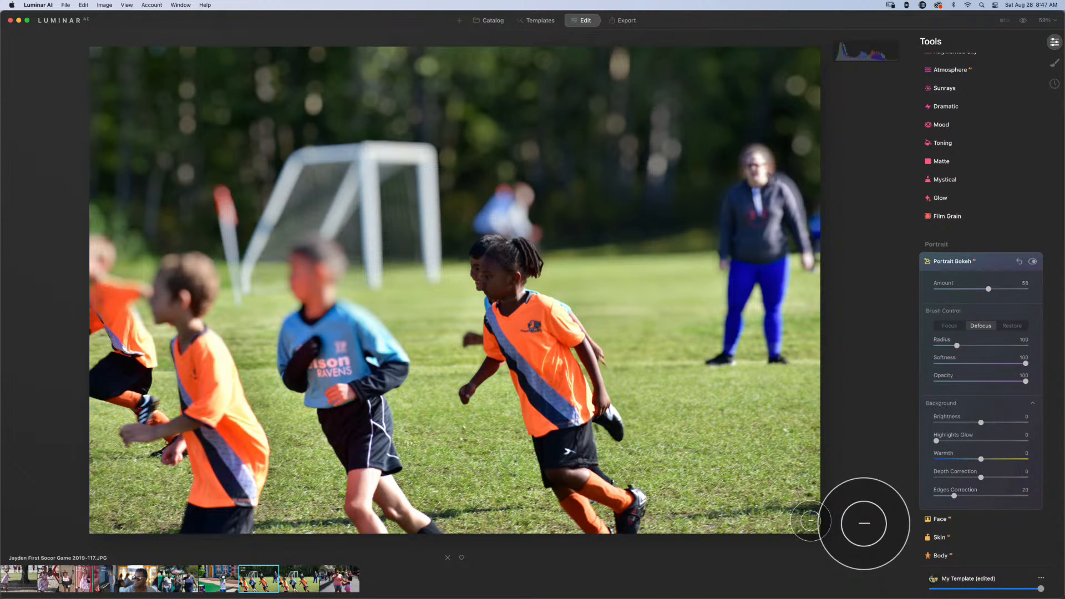
Set Depth Correction to -50 and the Portrait Bokeh Amount to 69 on the soccer photo.
drag(981, 477, 959, 479)
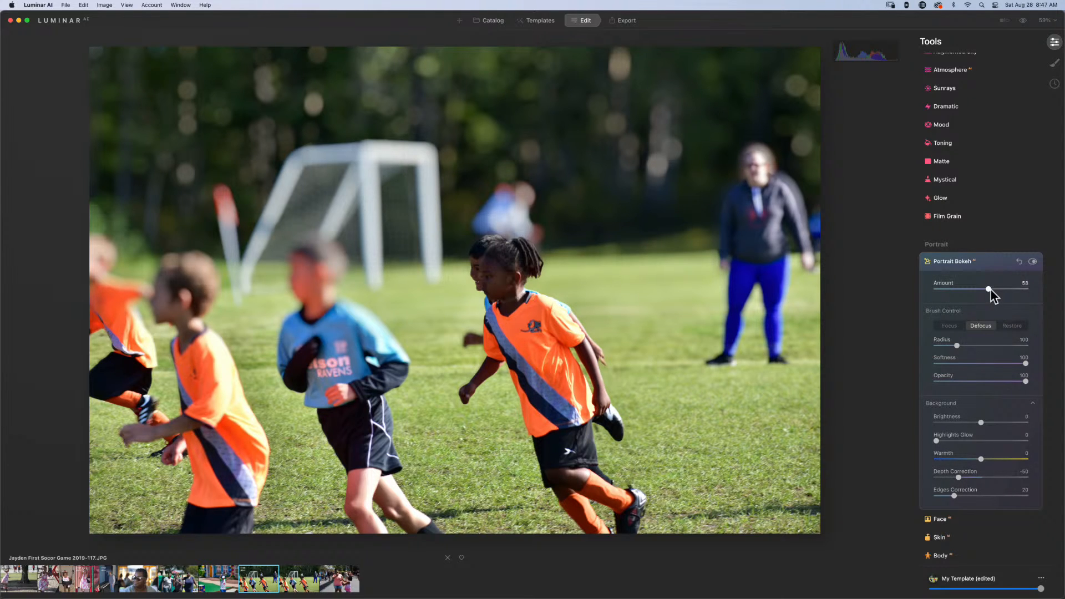
drag(989, 290, 1000, 290)
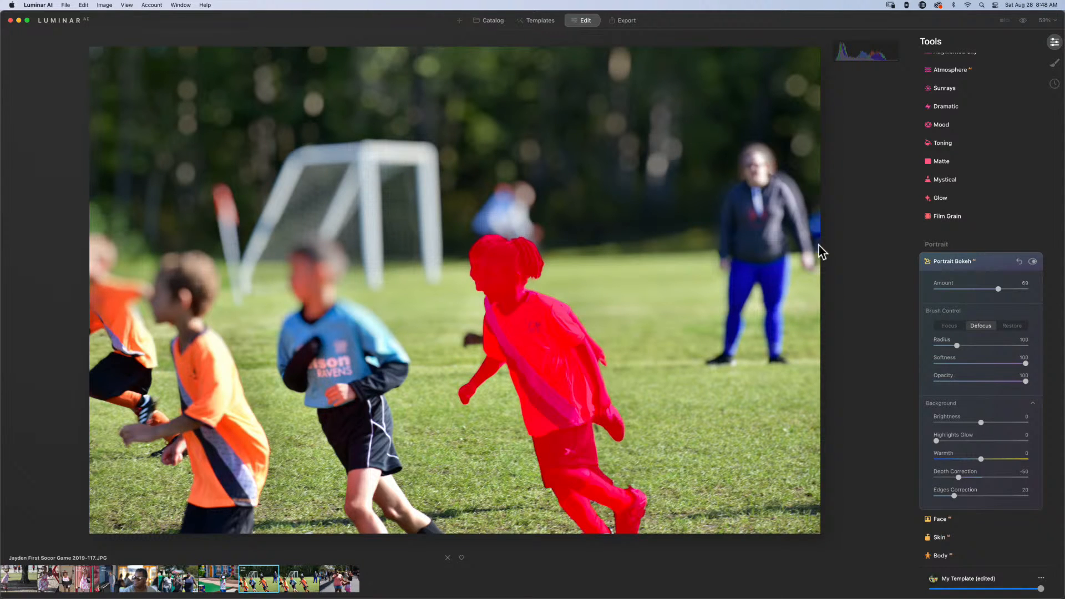
Open the Family at Hershey Park photo, apply Portrait Bokeh with an Amount of 73, and compare it with the original.
click(1010, 326)
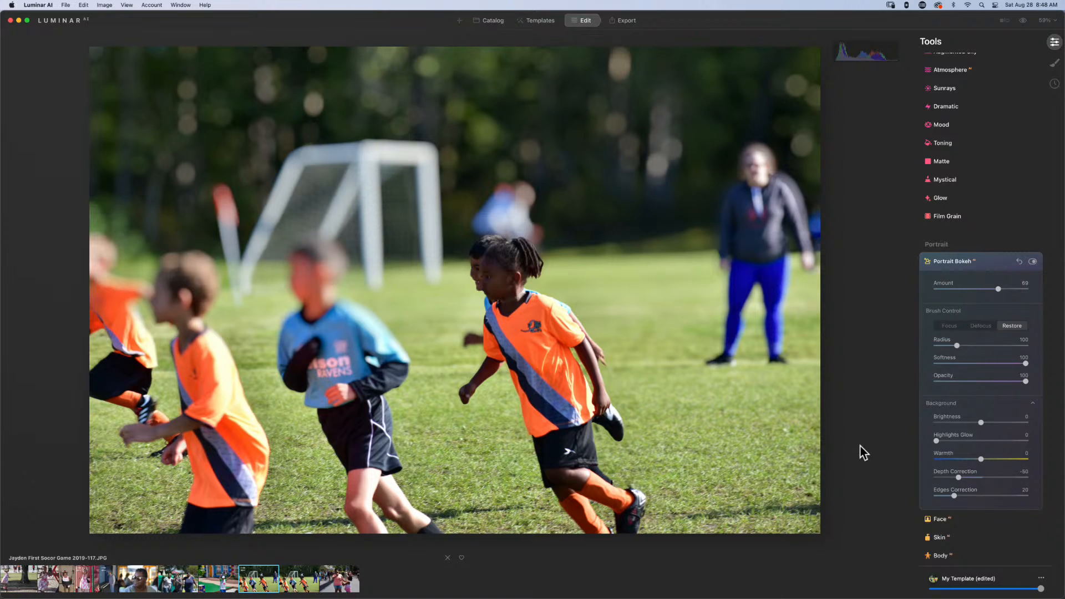
click(346, 583)
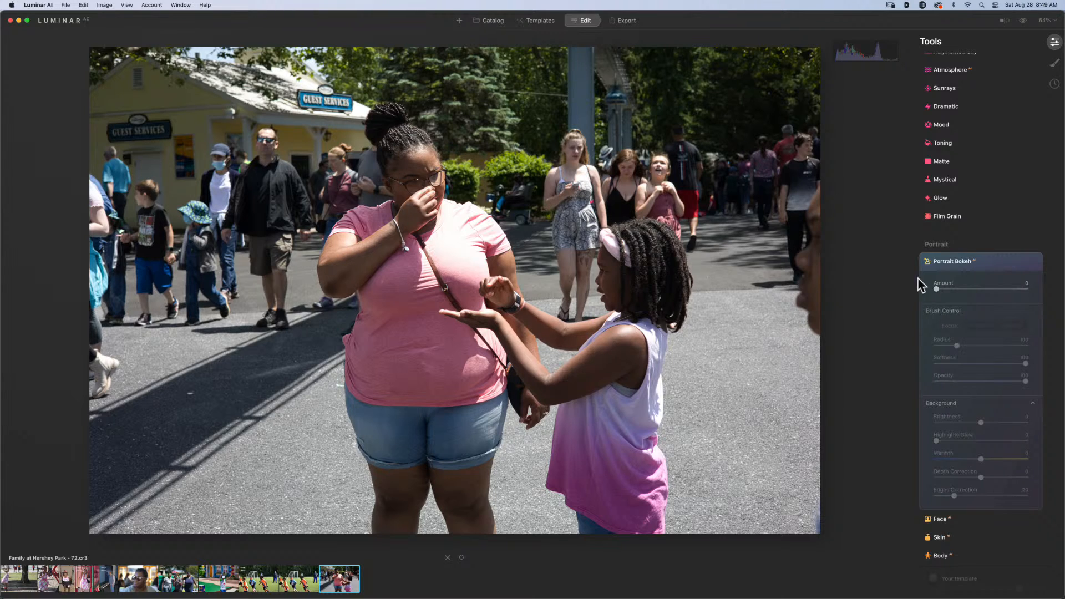
drag(937, 289, 1002, 289)
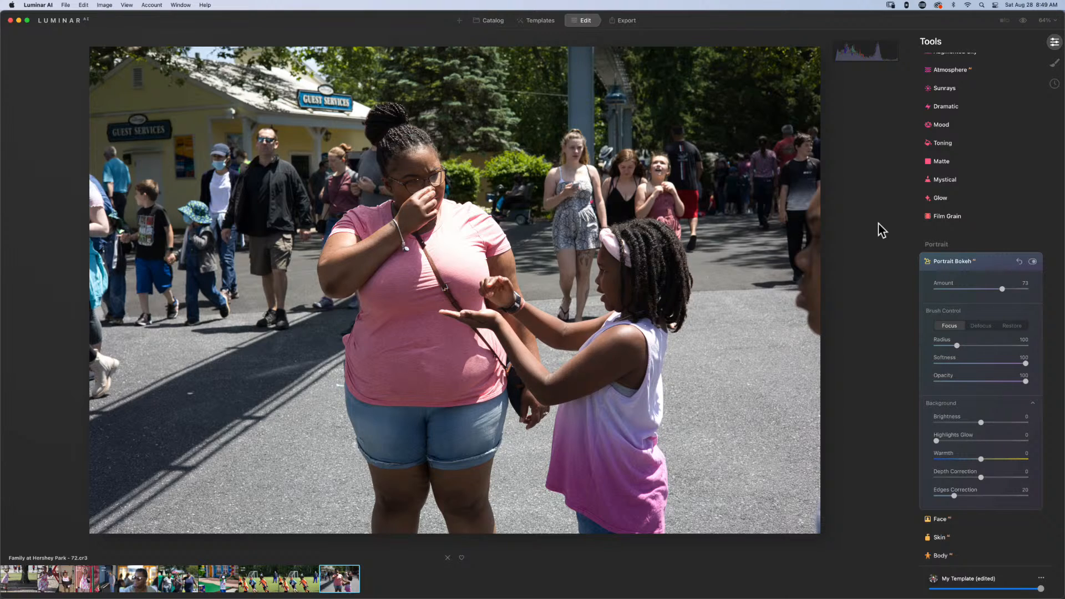
key(backslash)
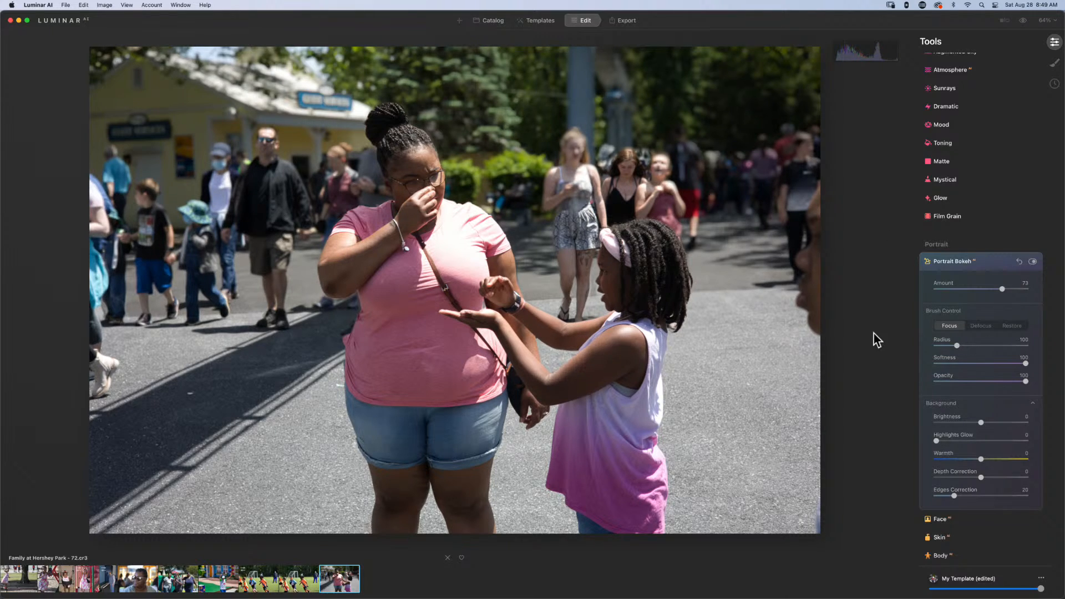
Check the park photo and its camera information in the catalog, and return to editing it.
click(483, 24)
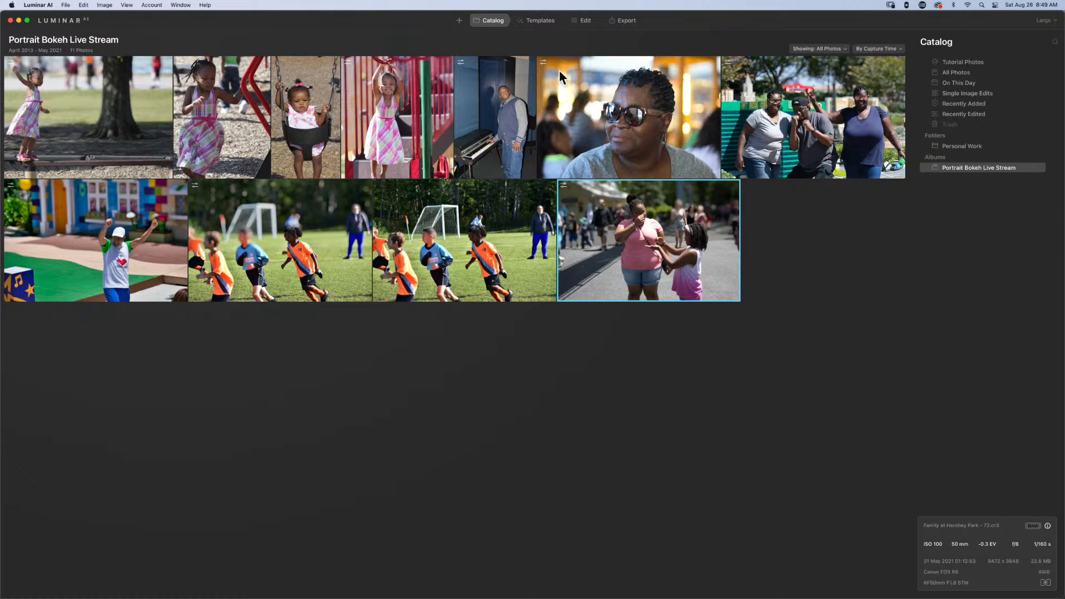
click(585, 21)
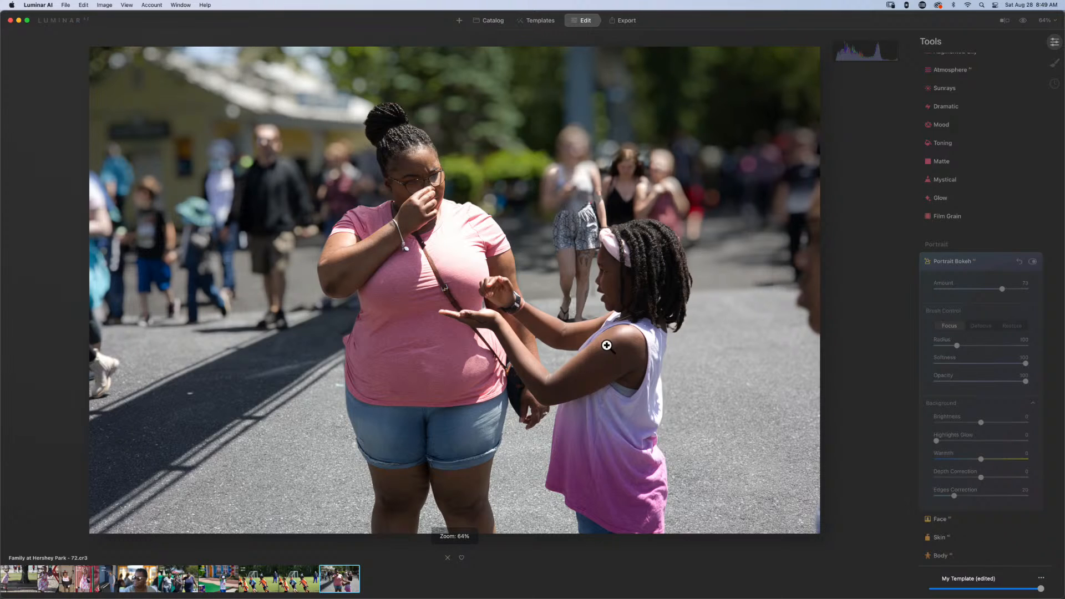
click(490, 23)
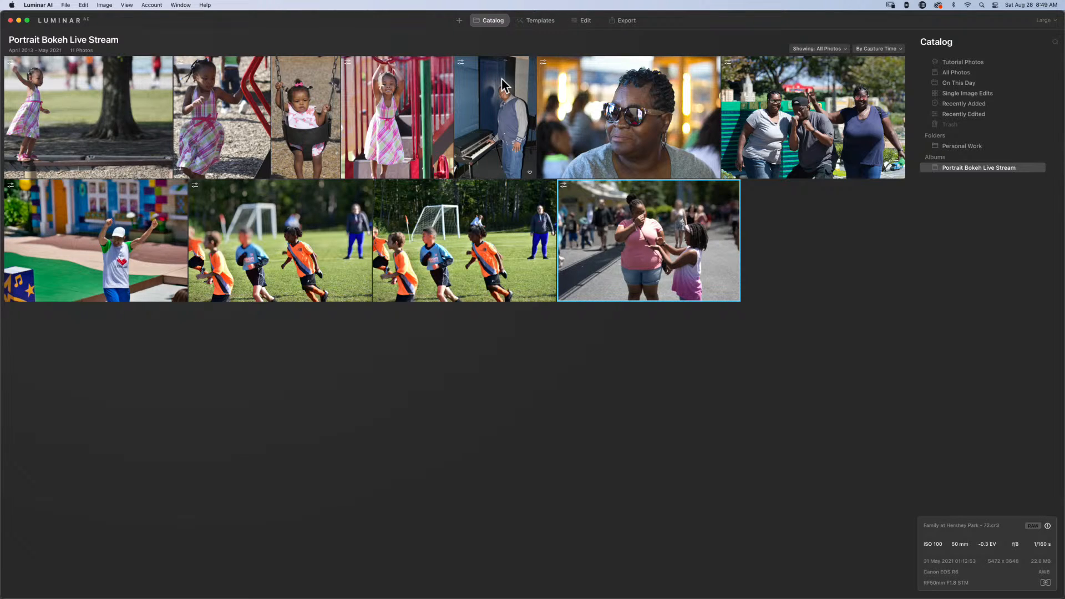
click(572, 21)
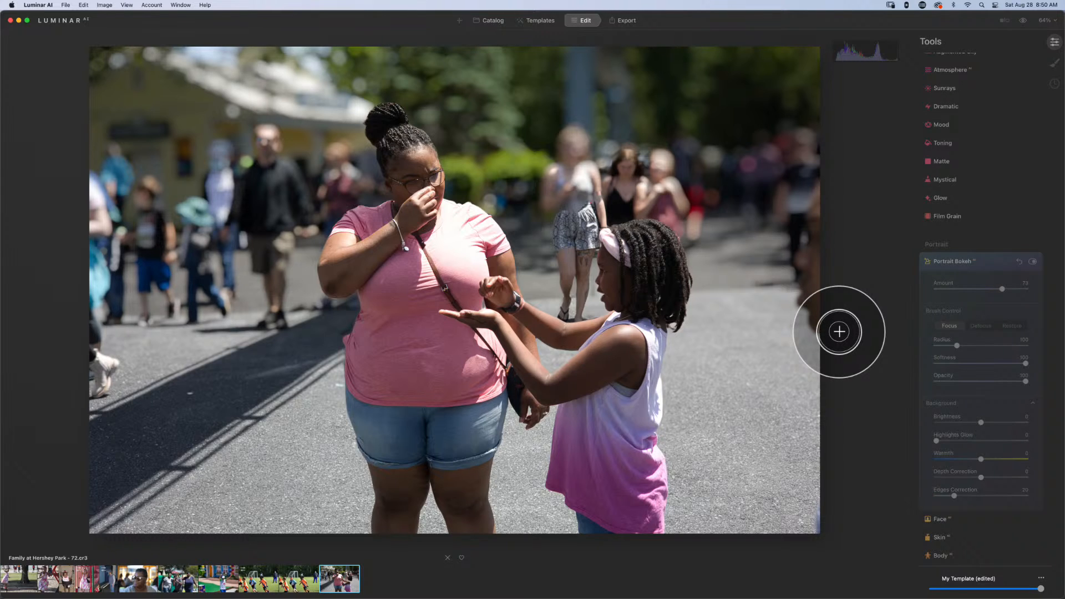
With the Defocus brush at radius 100, remove the shorts and upper legs of the woman behind the girl from the focus mask.
mouse_move(539, 399)
mouse_down()
mouse_move(489, 379)
mouse_move(539, 408)
mouse_move(600, 414)
mouse_up()
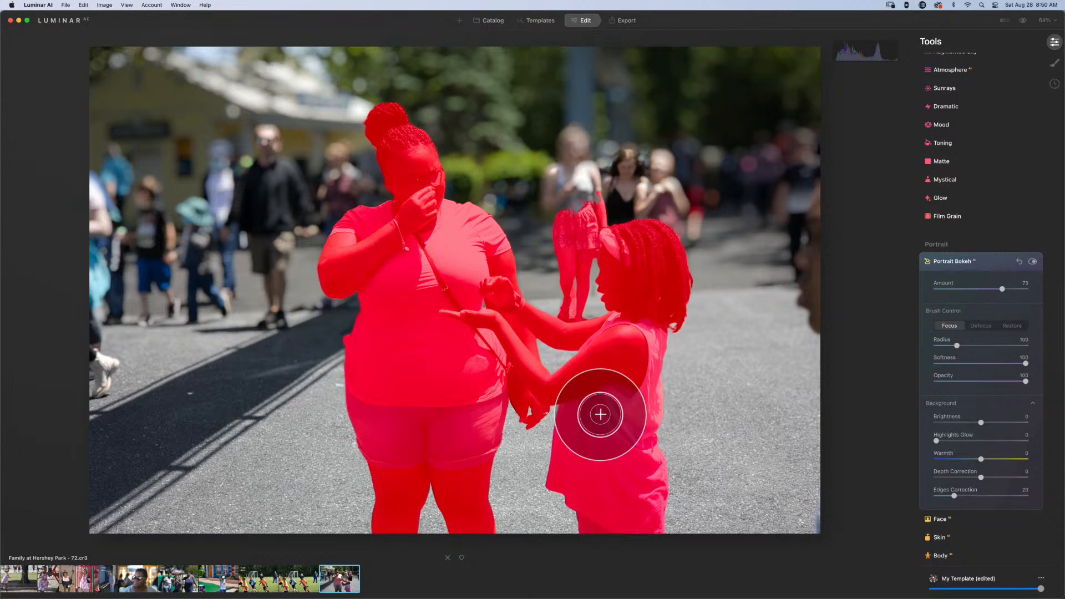
mouse_move(575, 225)
mouse_down()
mouse_move(593, 331)
mouse_move(574, 208)
mouse_move(555, 316)
mouse_move(572, 250)
mouse_up()
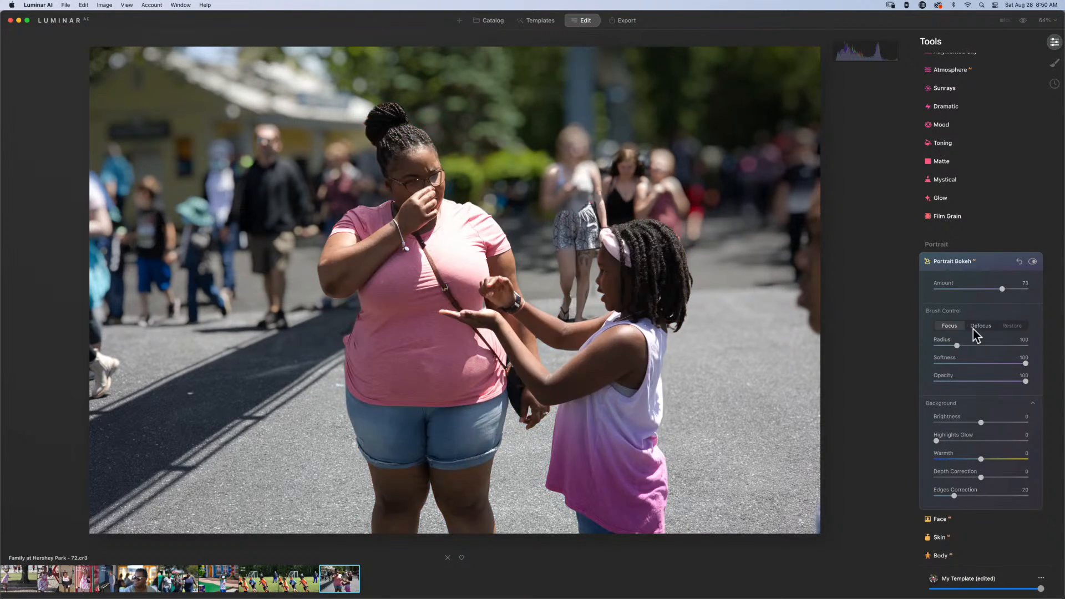
click(979, 326)
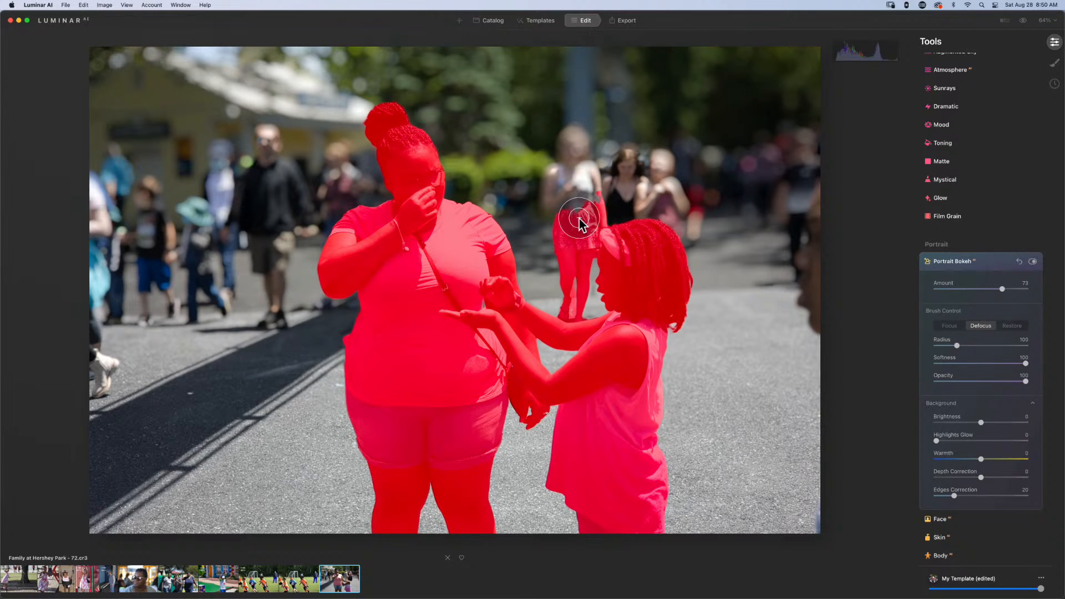
mouse_move(562, 220)
mouse_down()
mouse_move(558, 244)
mouse_move(583, 197)
mouse_move(574, 212)
mouse_move(584, 213)
mouse_move(559, 223)
mouse_move(559, 290)
mouse_move(576, 233)
mouse_move(567, 288)
mouse_up()
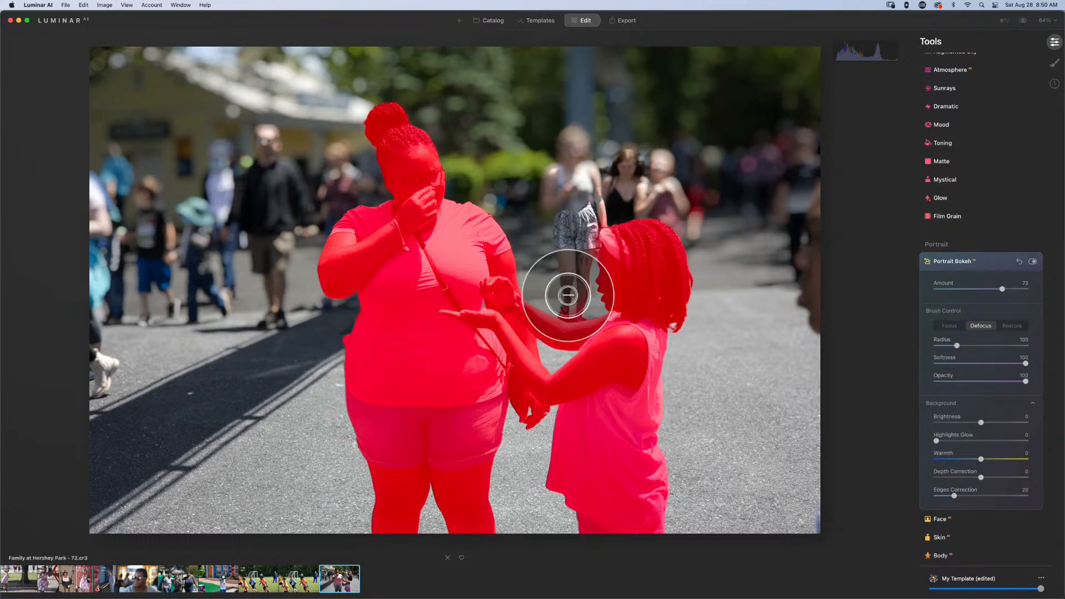
mouse_move(568, 289)
mouse_down()
mouse_move(574, 226)
mouse_move(599, 194)
mouse_move(582, 188)
mouse_move(567, 204)
mouse_move(584, 198)
mouse_move(554, 284)
mouse_up()
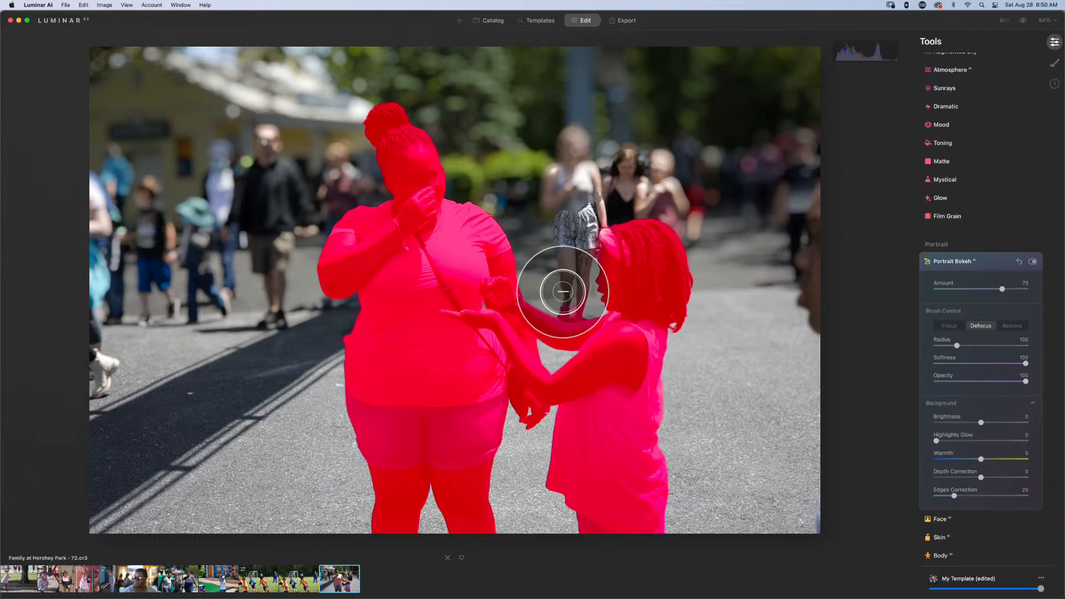
Reduce the Defocus brush radius to 40 and remove the background woman's remaining lower legs and hand from the focus mask.
key([)
key([)
key([)
key([)
key([)
key([)
key([)
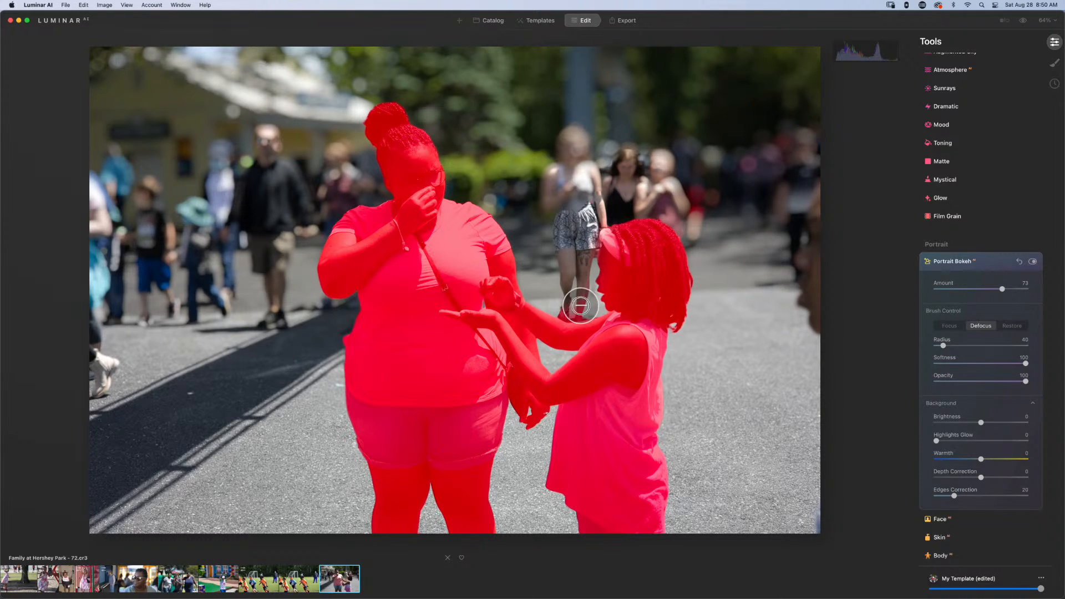
mouse_move(569, 309)
mouse_down()
mouse_move(577, 311)
mouse_move(555, 314)
mouse_move(576, 312)
mouse_move(586, 240)
mouse_move(611, 215)
mouse_up()
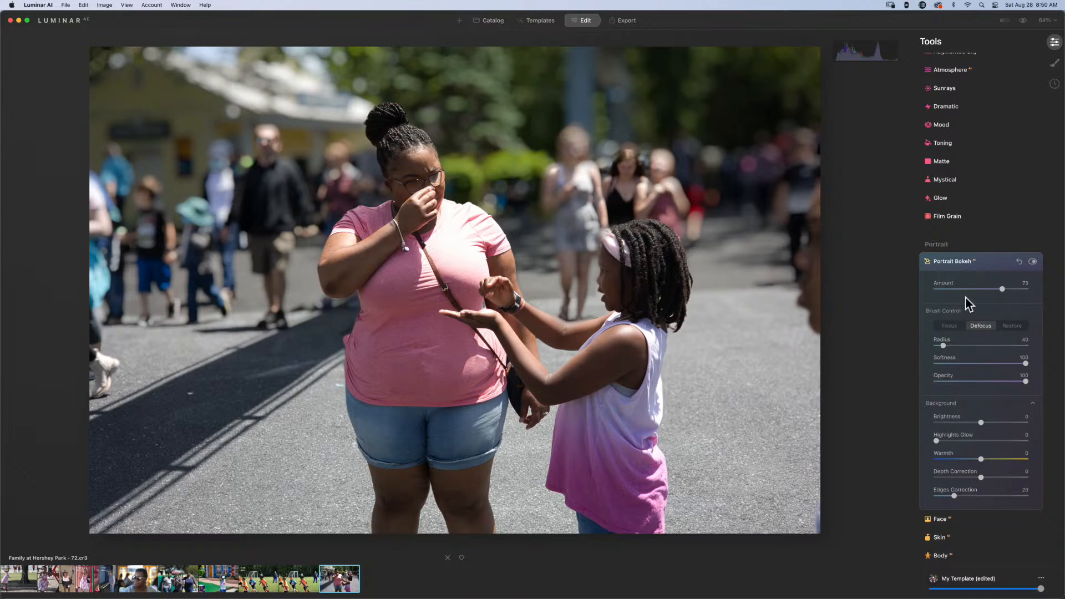
Crop the park photo tighter around the woman and girl at the Original ratio, and return to the catalog.
scroll(967, 304, up, 10)
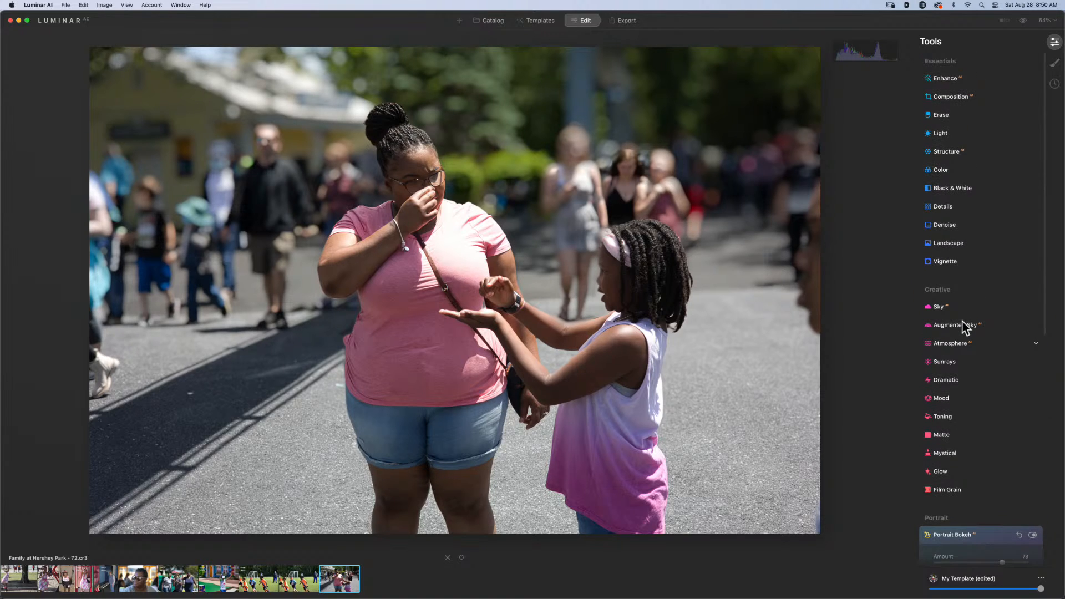
click(951, 97)
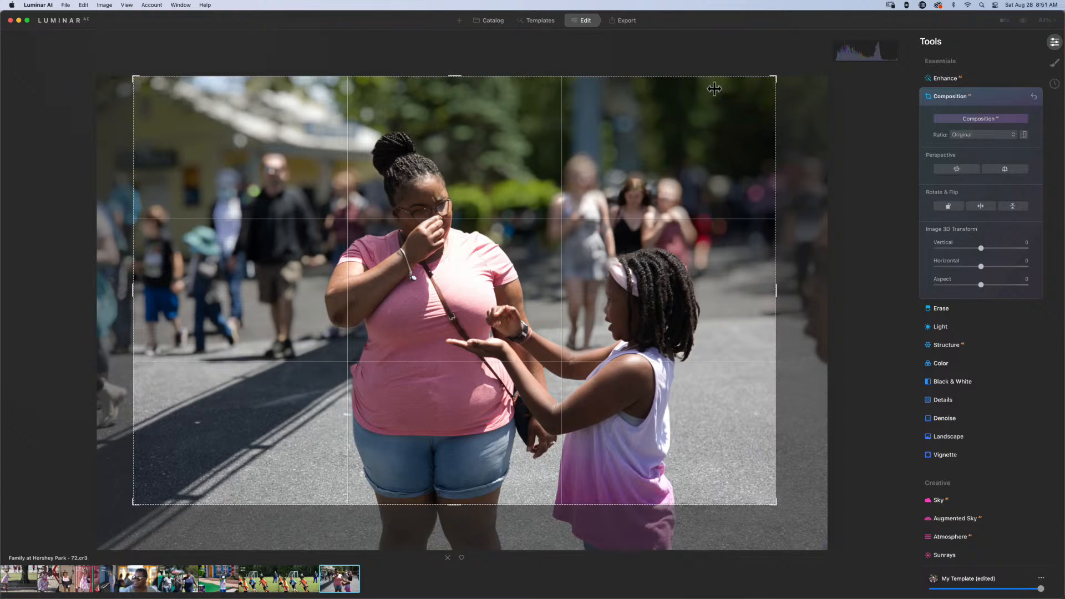
click(990, 97)
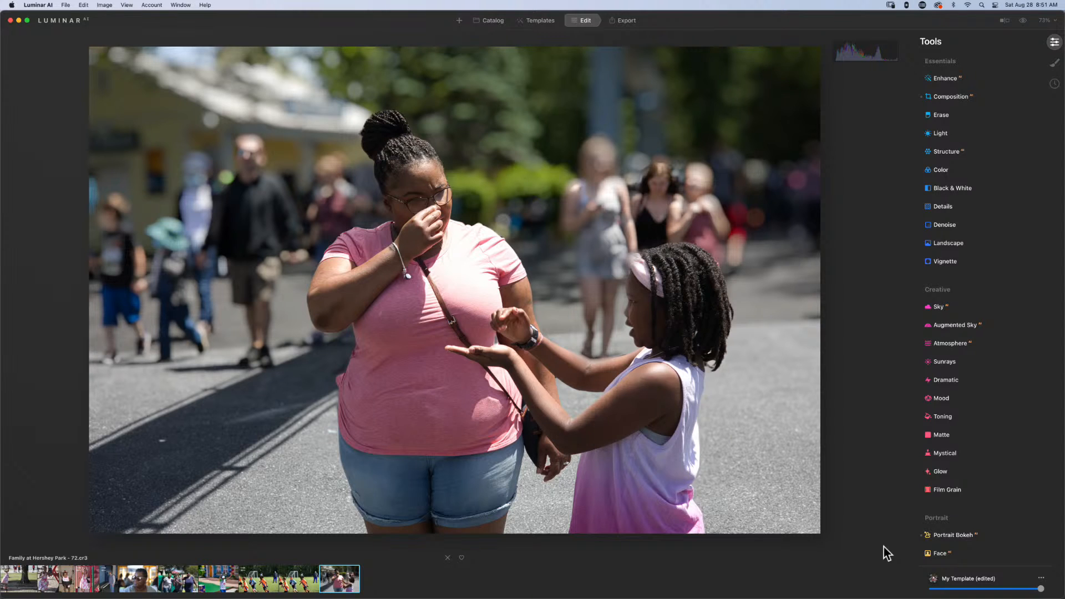
click(491, 21)
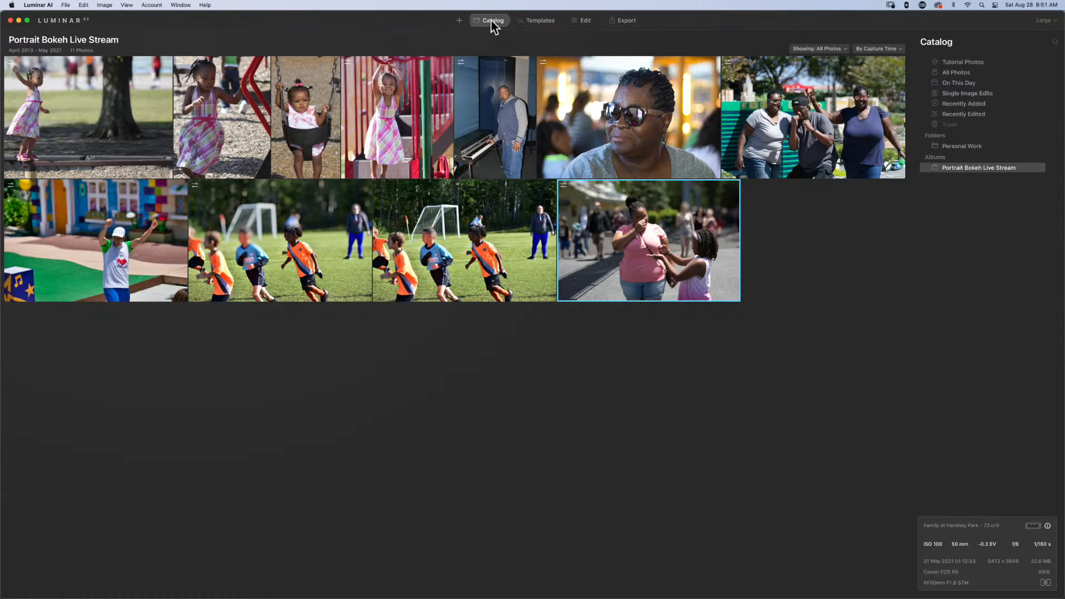